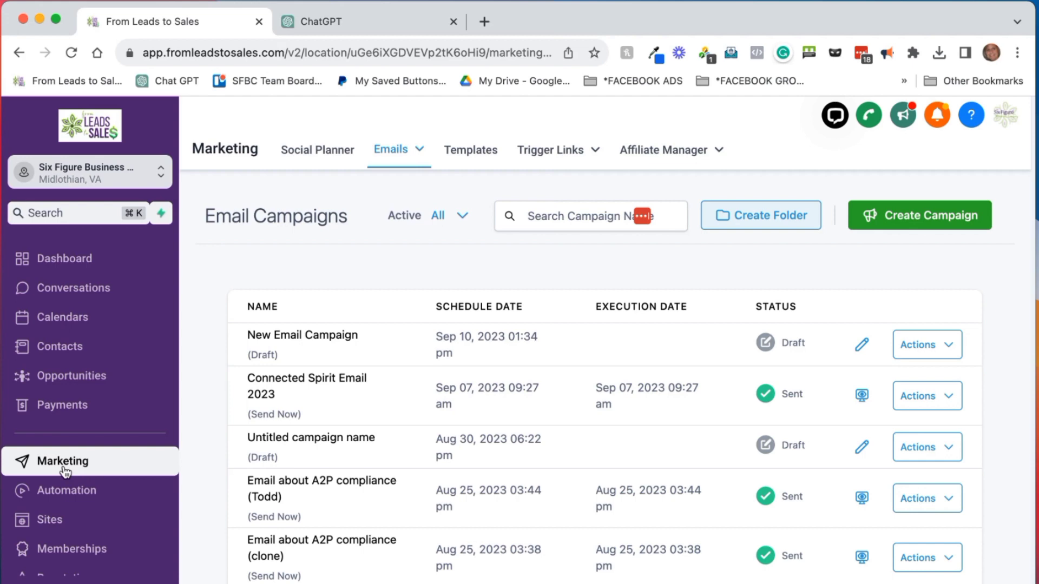
# Create a new email campaign from the Blank template under Emails > Campaigns
pyautogui.click(399, 151)
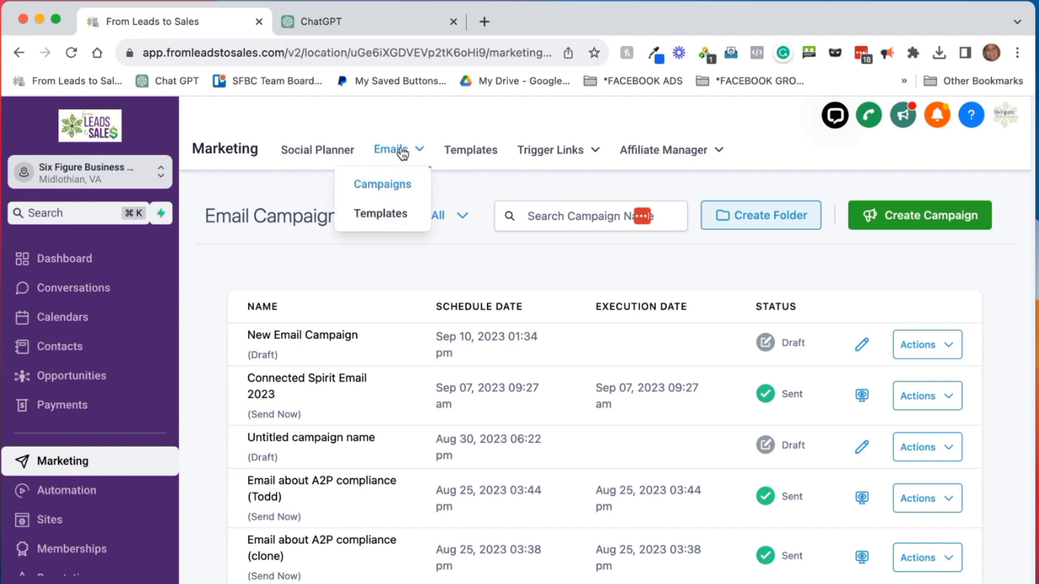
pyautogui.click(397, 188)
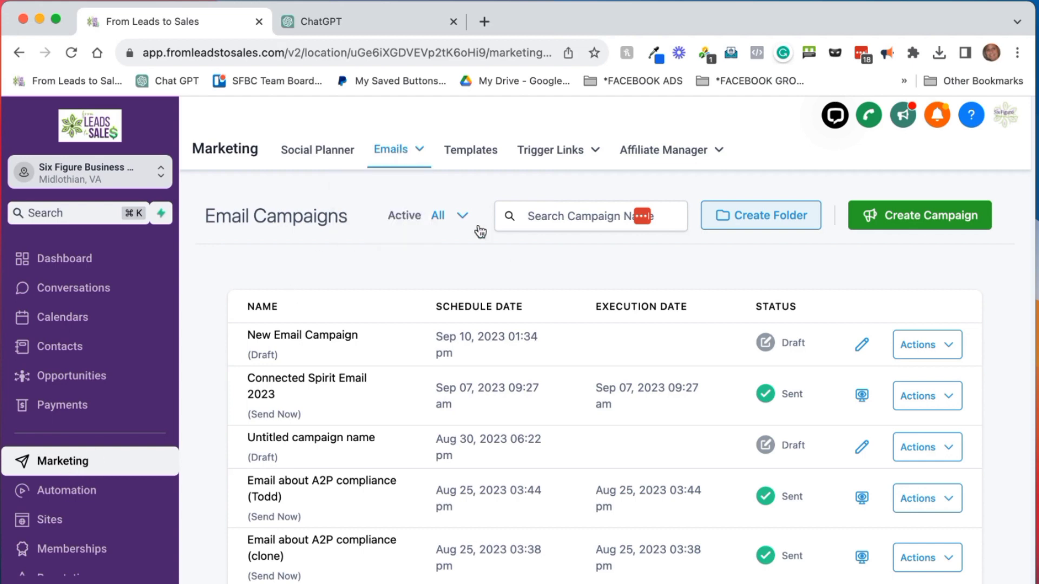
pyautogui.click(917, 224)
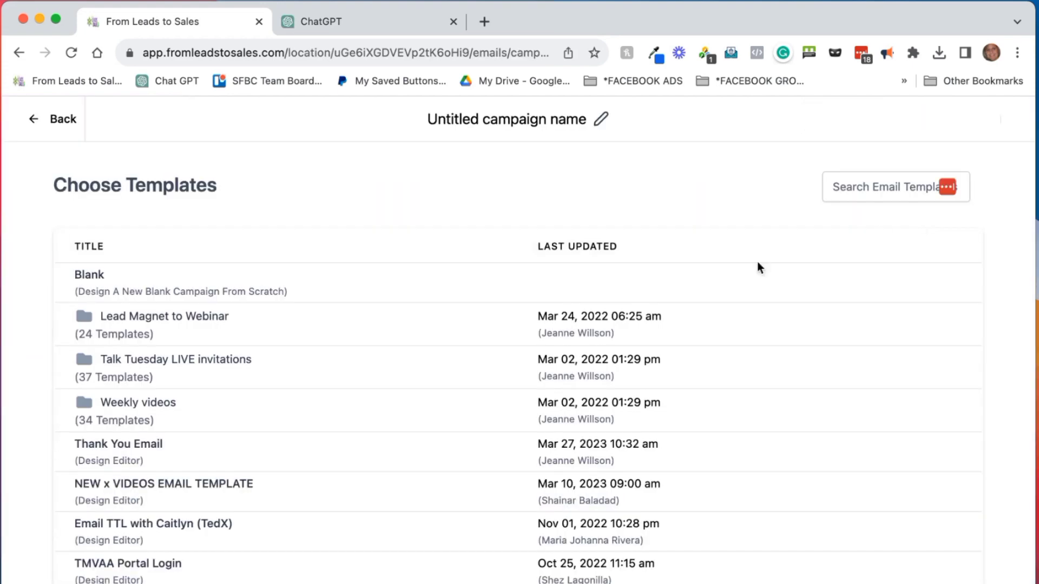
pyautogui.moveTo(666, 296)
pyautogui.click(804, 286)
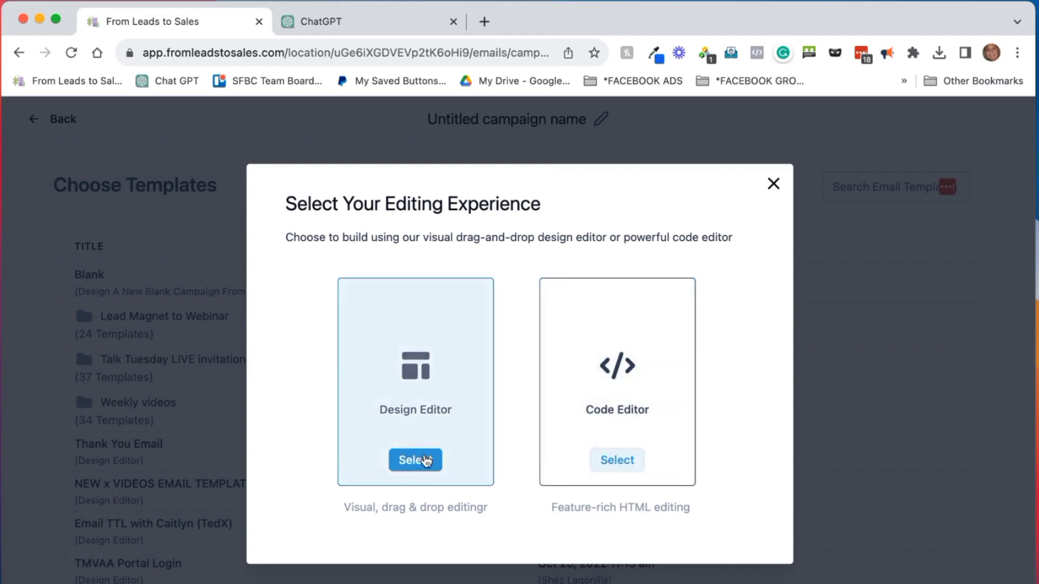
# Choose the Design Editor and rename the campaign to 'New email campaign'
pyautogui.click(424, 459)
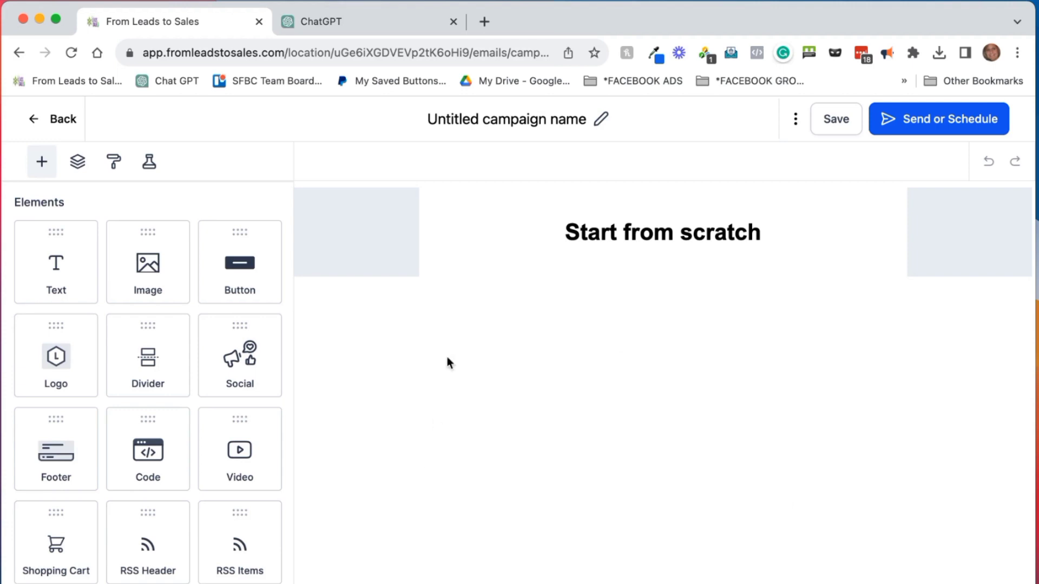
pyautogui.click(551, 117)
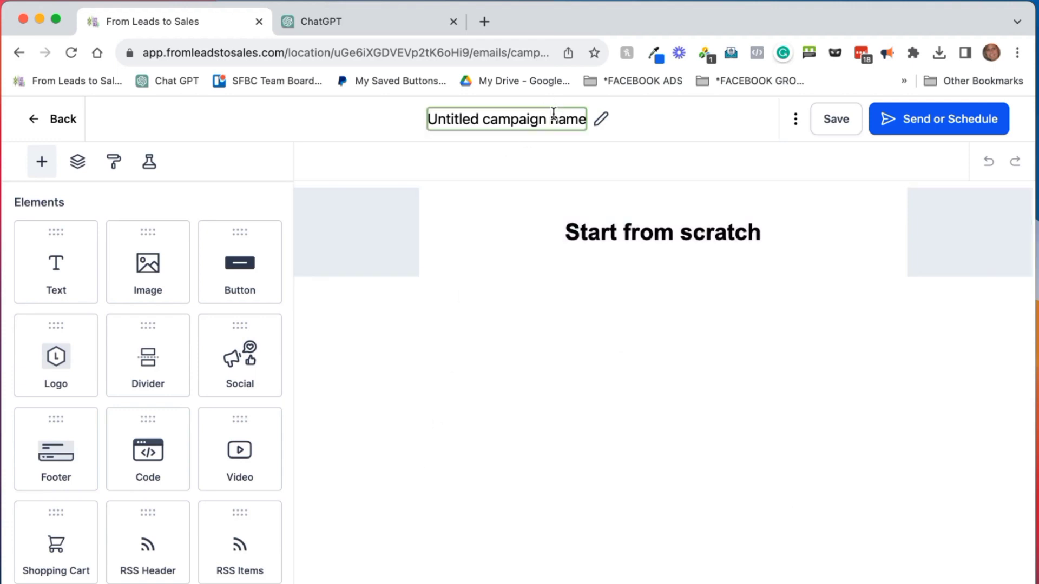
pyautogui.tripleClick(553, 116)
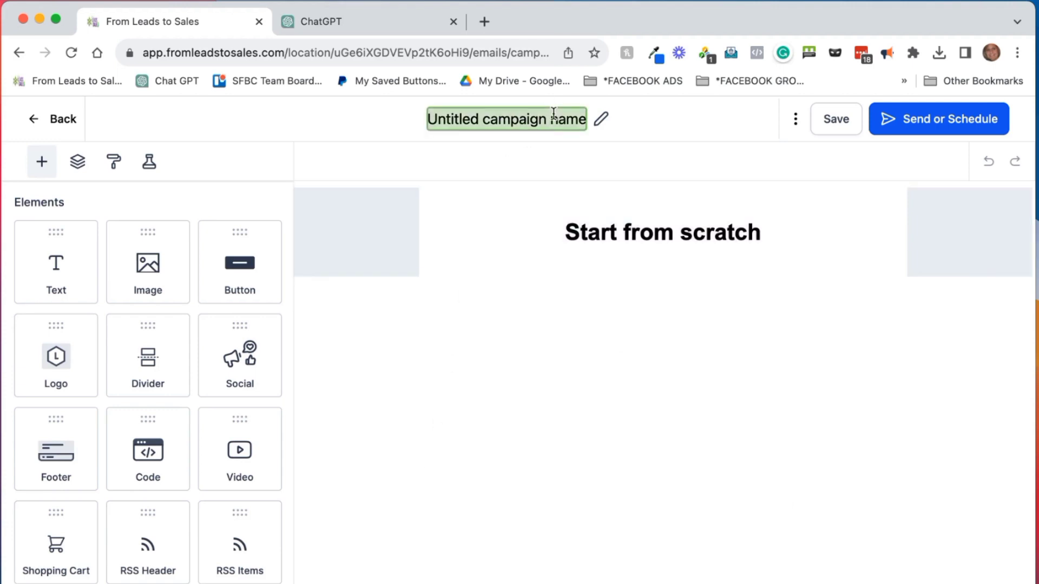
pyautogui.write('New email')
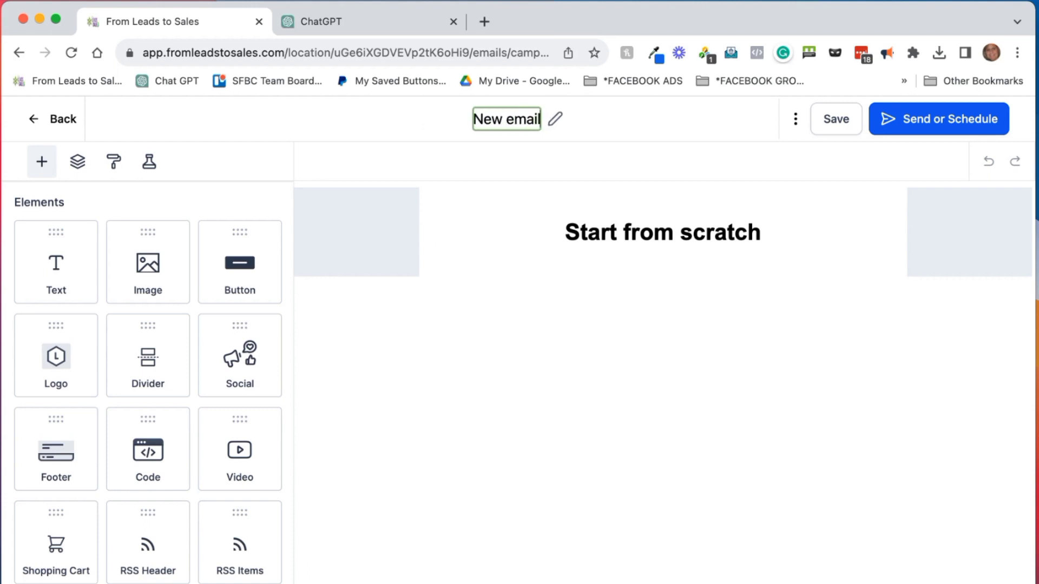
pyautogui.write(' campaign')
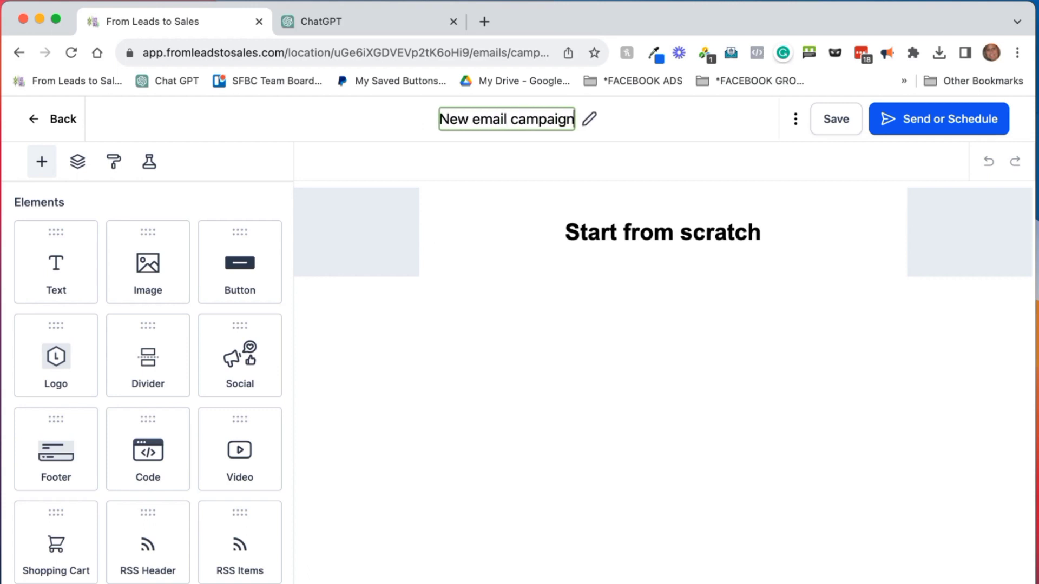
pyautogui.press('Return')
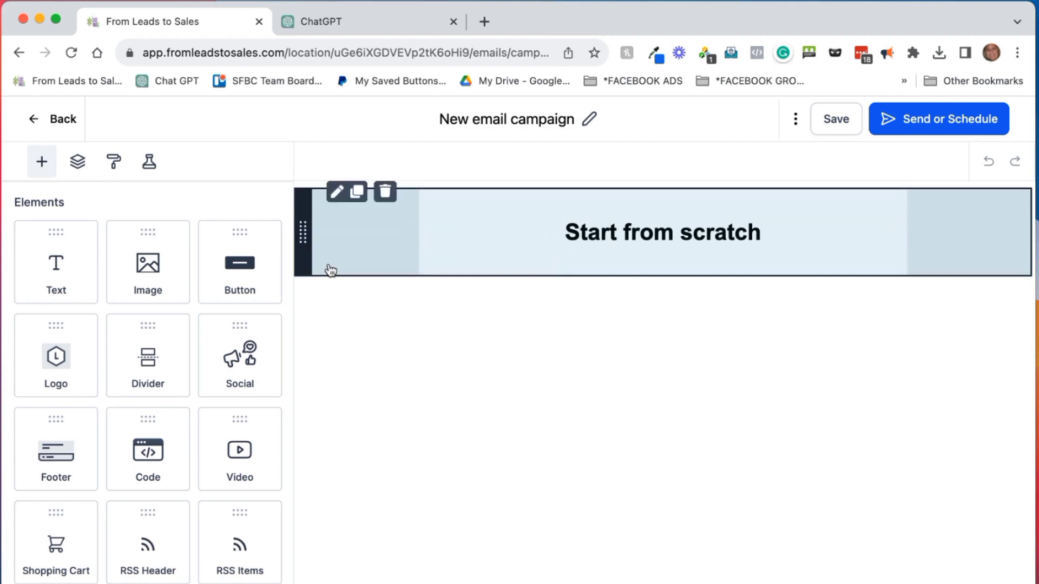
# Clear the 'Start from scratch' heading text
pyautogui.click(626, 232)
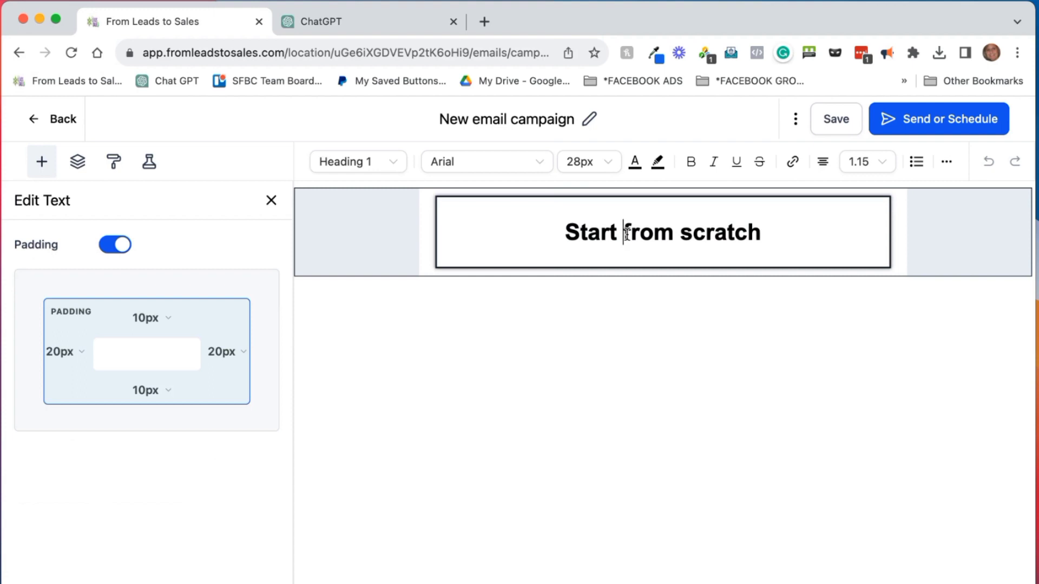
pyautogui.click(482, 217)
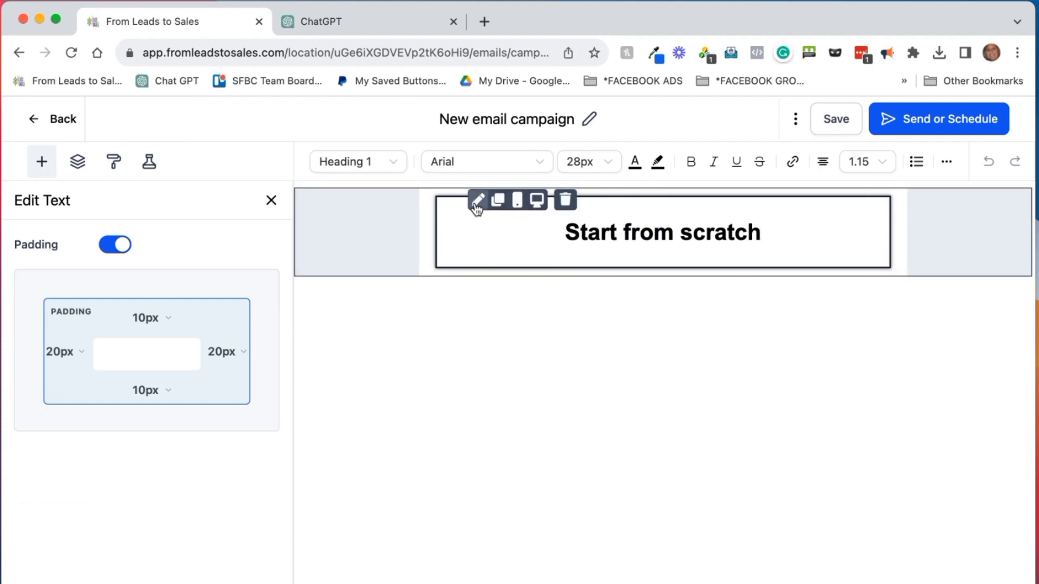
pyautogui.doubleClick(633, 233)
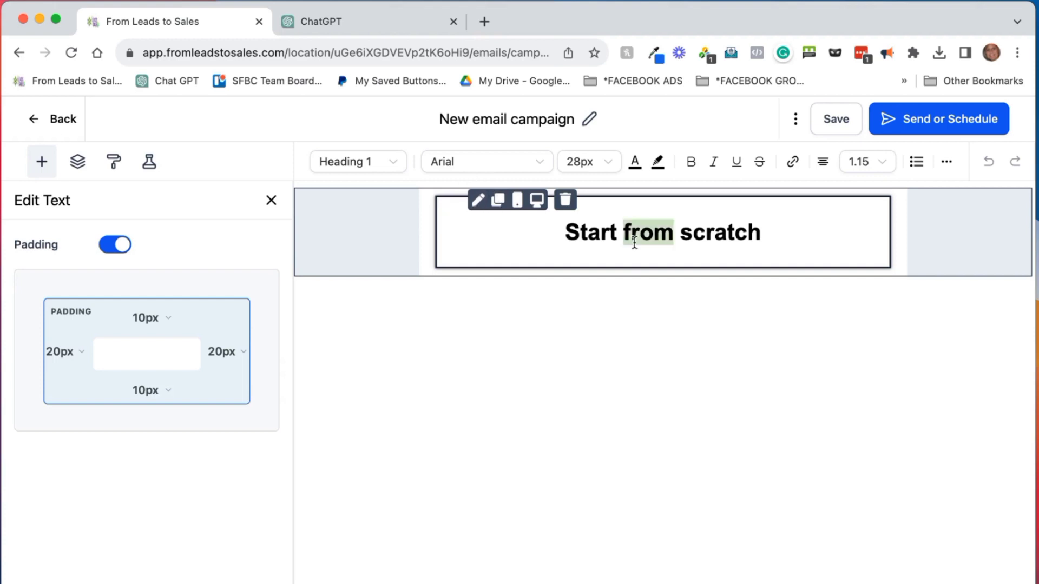
pyautogui.tripleClick(634, 241)
pyautogui.write('chan')
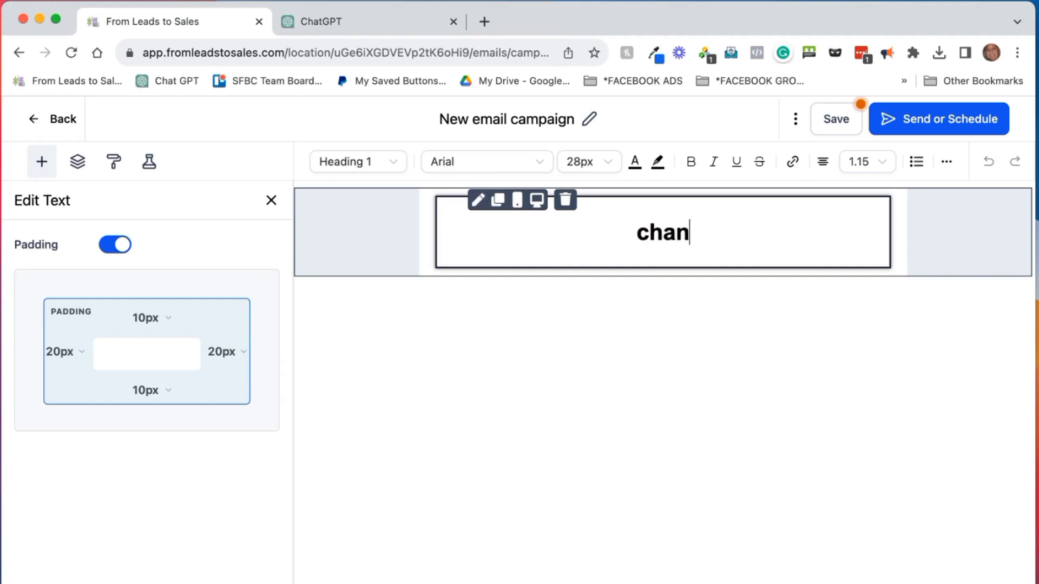
pyautogui.press('BackSpace')
pyautogui.press('BackSpace')
pyautogui.press('BackSpace')
pyautogui.press('BackSpace')
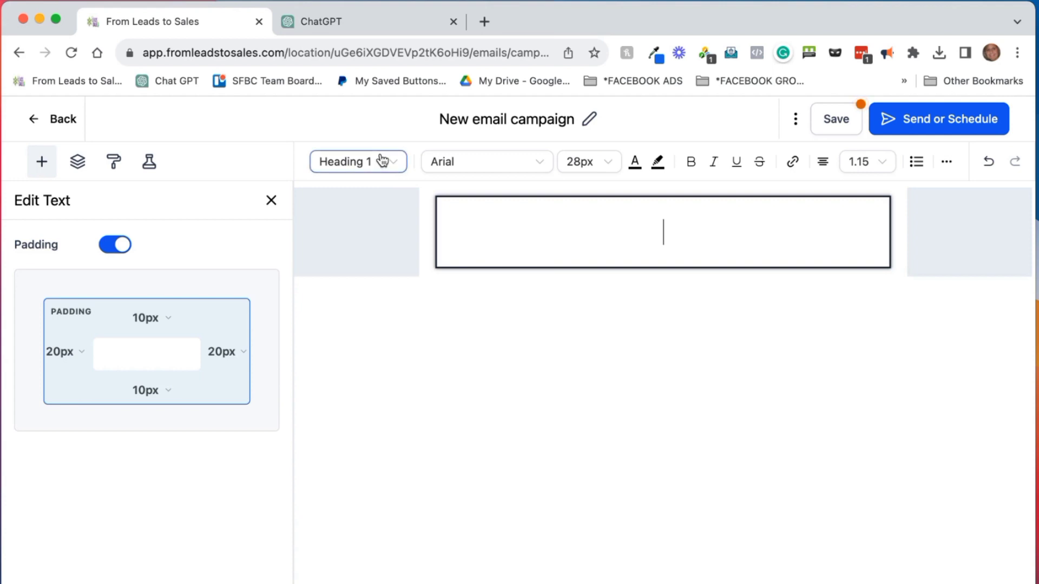
# Make the block a left-aligned paragraph reading 'Dear, first name,'
pyautogui.click(383, 161)
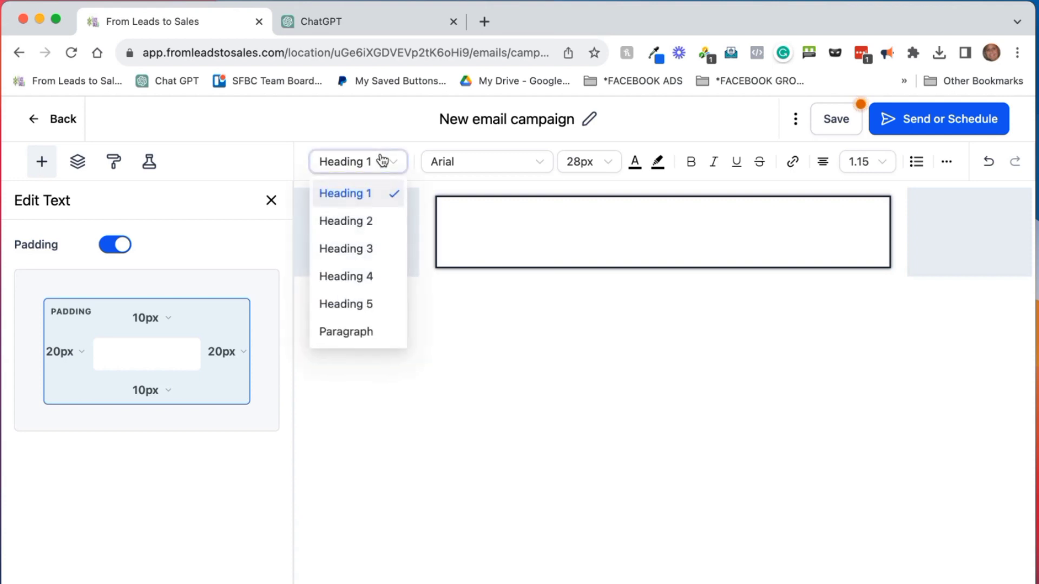
pyautogui.click(346, 332)
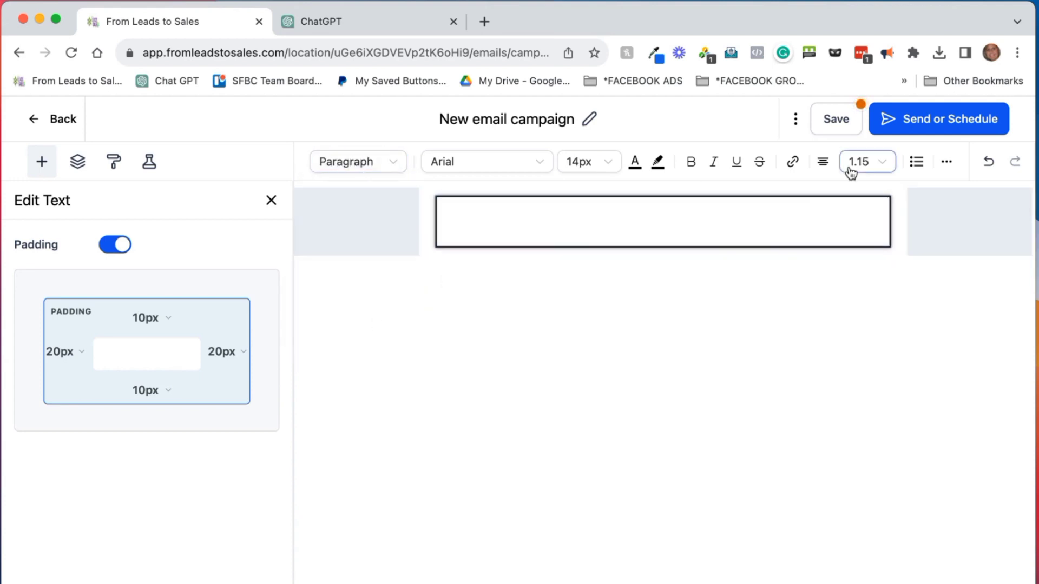
pyautogui.click(822, 162)
pyautogui.click(782, 197)
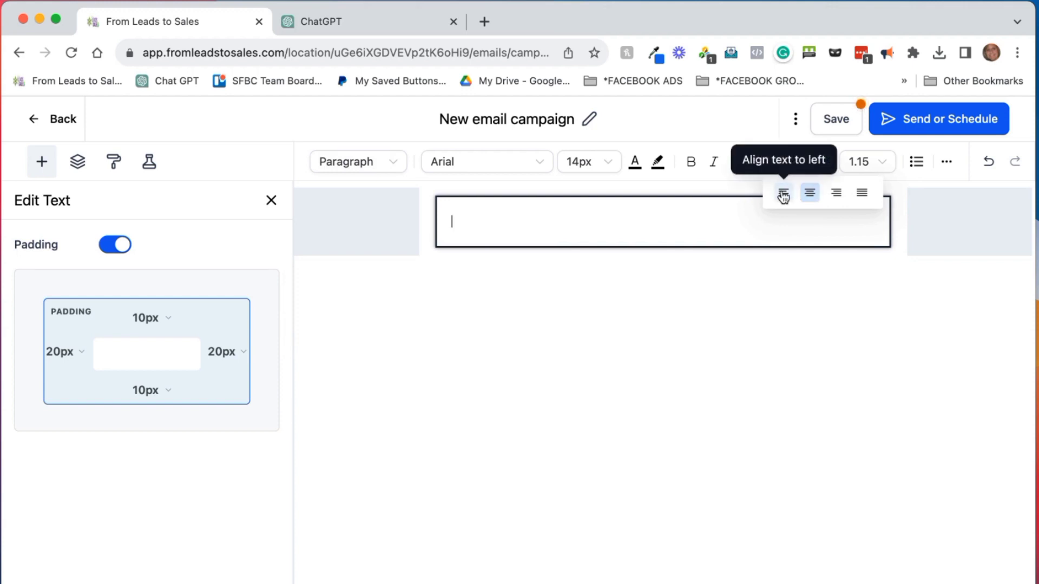
pyautogui.click(513, 232)
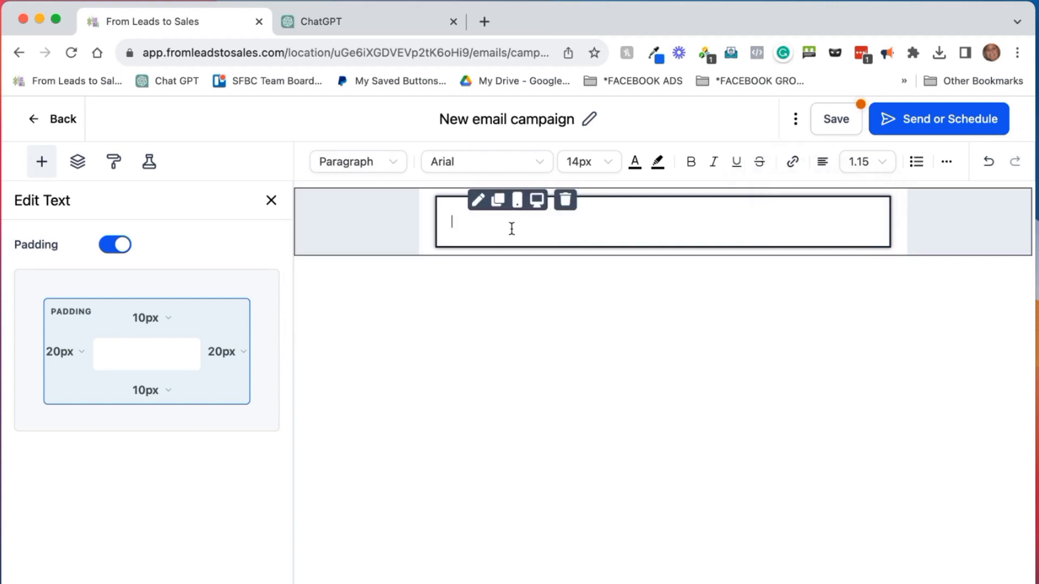
pyautogui.write('Dear, first name,')
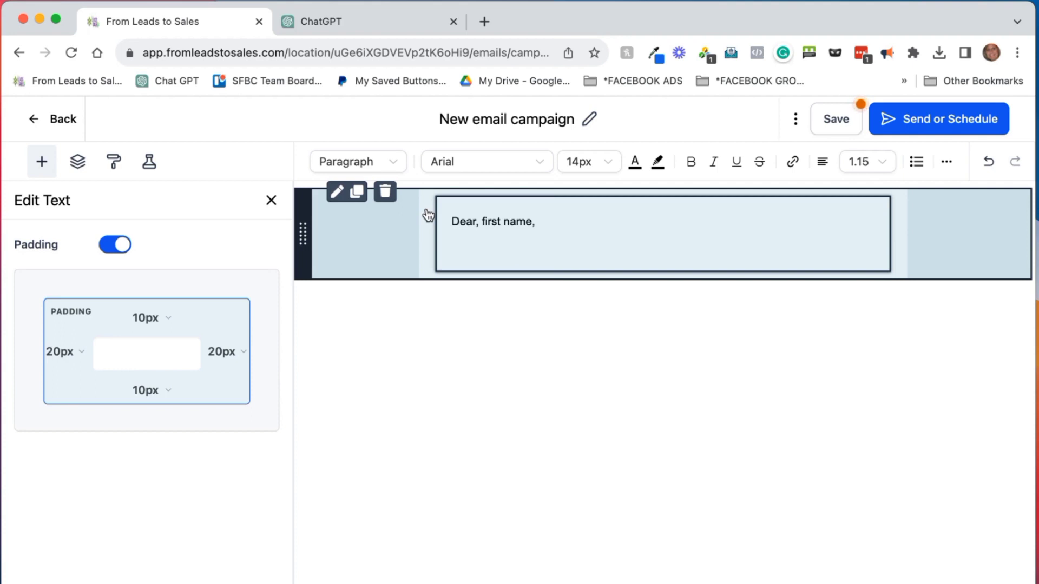
pyautogui.click(401, 22)
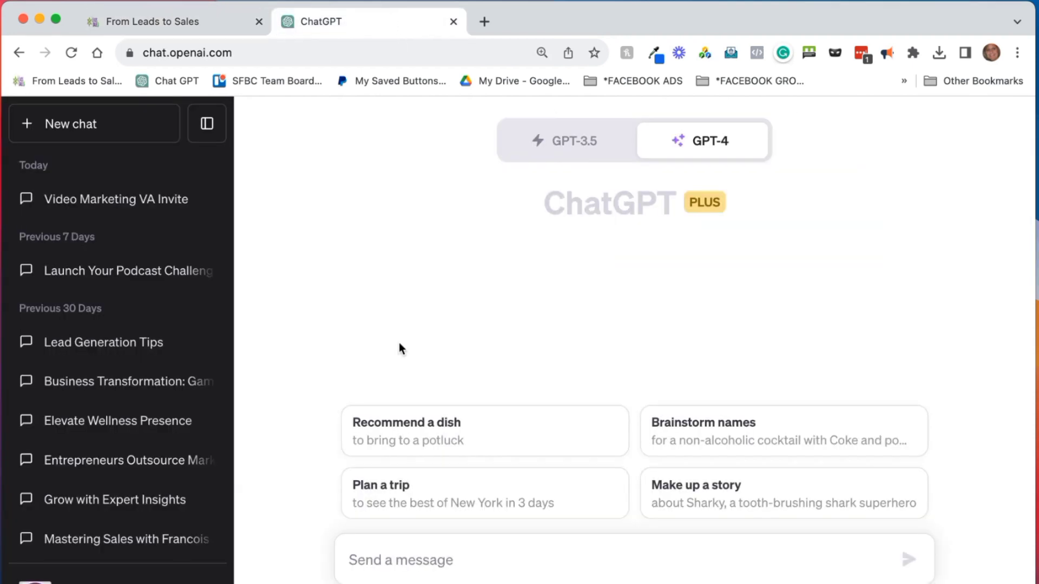
# Ask ChatGPT for a short sales email about video marketing and a marketing virtual assistant
pyautogui.click(409, 559)
pyautogui.write('please write me a short sales email that invites people to learn more about video marketing and outsourcing to a marketing virtual assistant.')
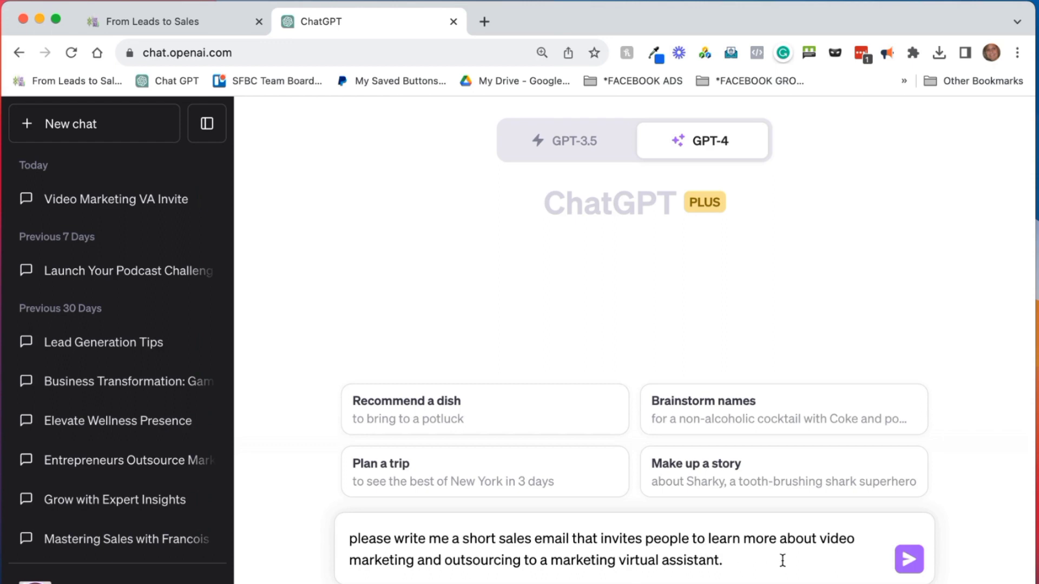
pyautogui.click(907, 561)
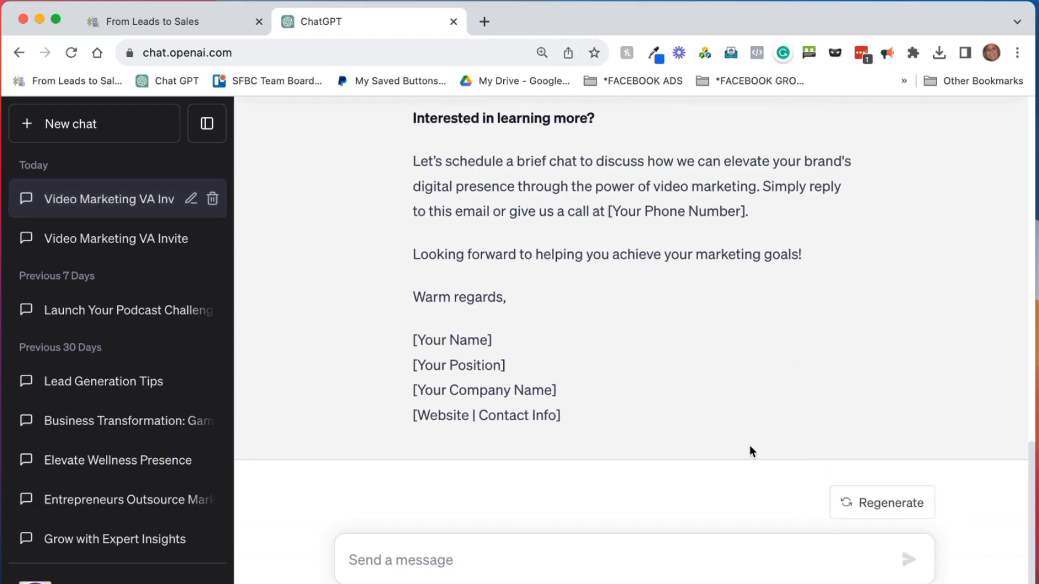
# Select the generated email body from the 'Hello' greeting down
pyautogui.scroll(10, 751, 449)
pyautogui.scroll(5, 777, 378)
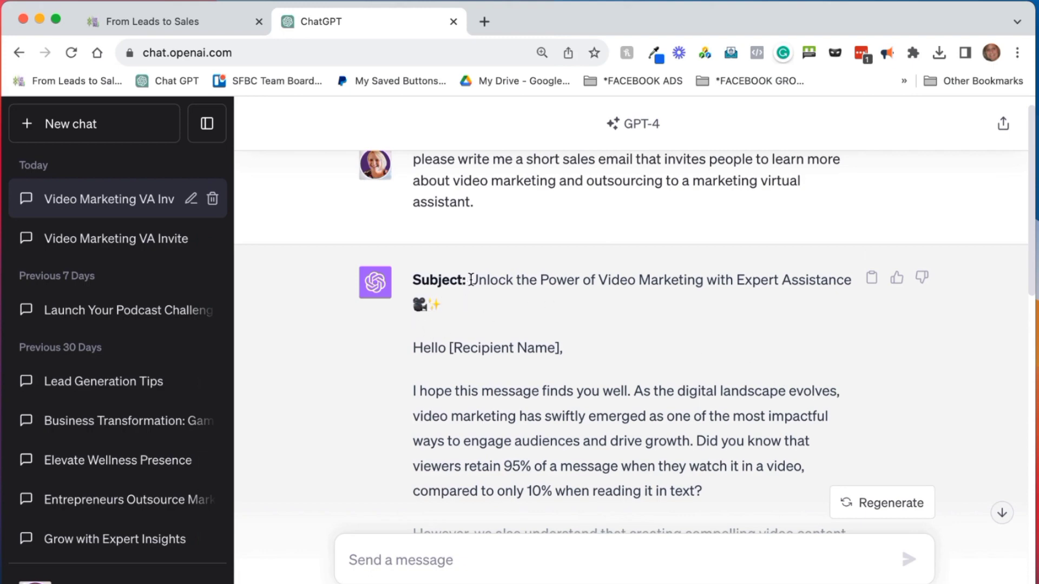
pyautogui.moveTo(469, 280); pyautogui.dragTo(472, 315)
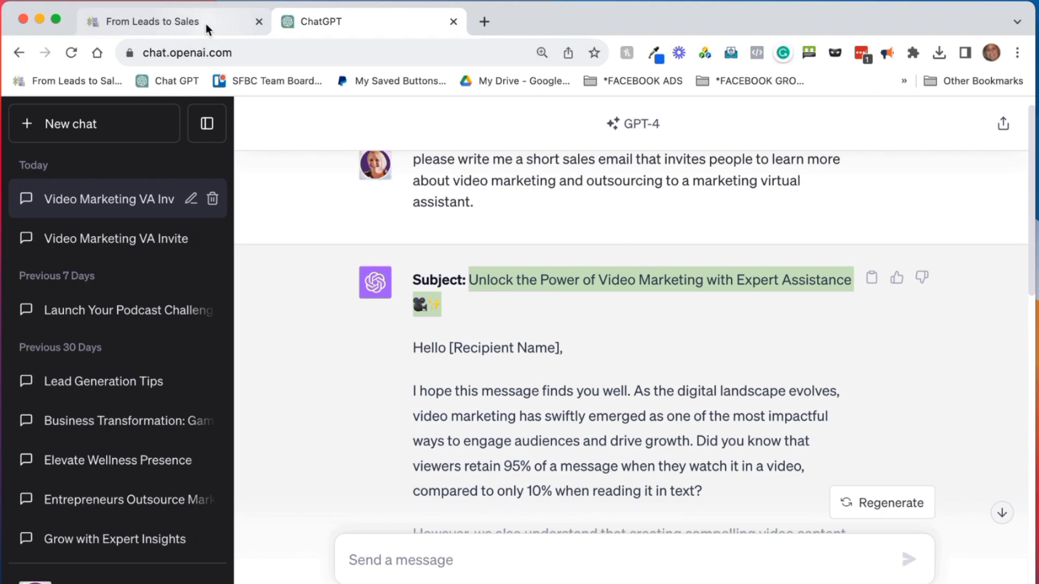
pyautogui.click(503, 348)
pyautogui.click(413, 347)
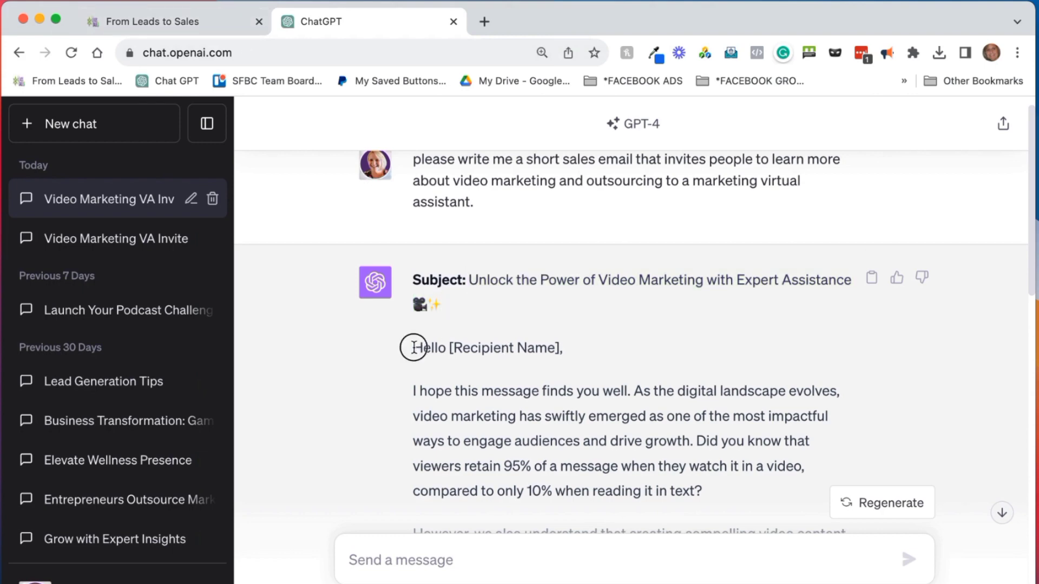
pyautogui.moveTo(413, 347); pyautogui.dragTo(810, 254)
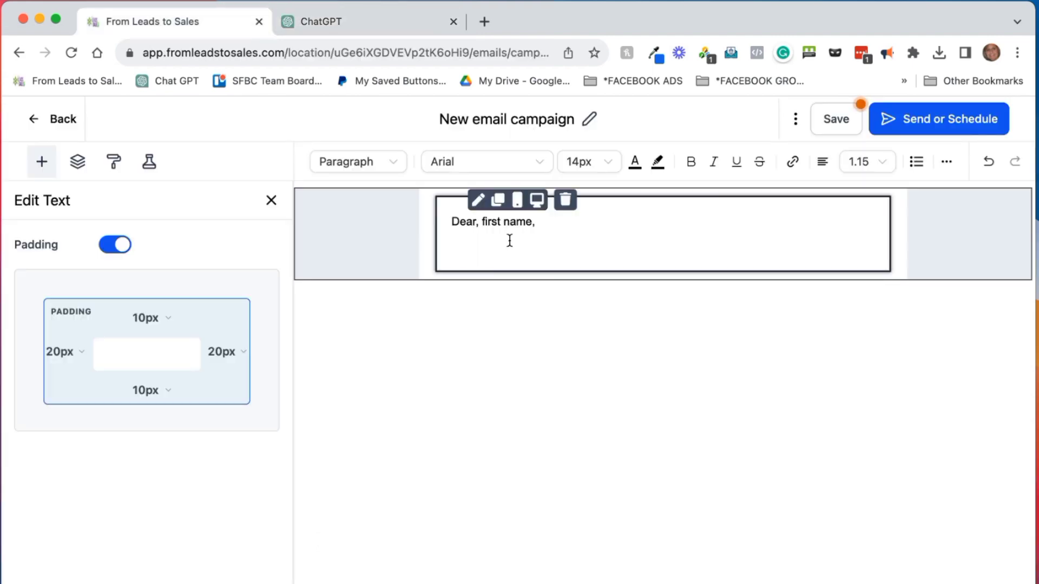
# Paste the ChatGPT email into the campaign, remove the blank line above the greeting, and save
pyautogui.press('super+v')
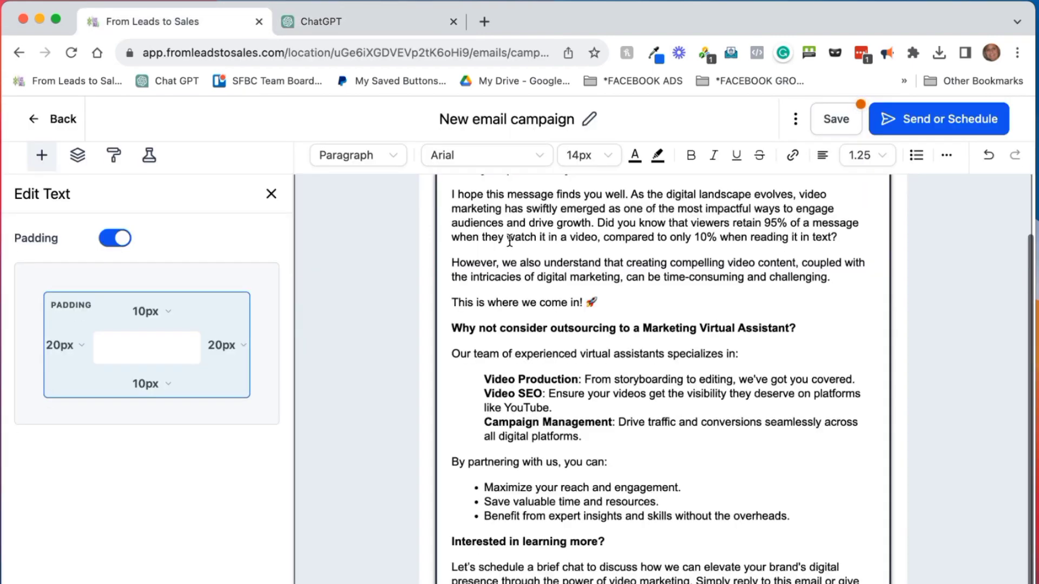
pyautogui.scroll(3, 545, 385)
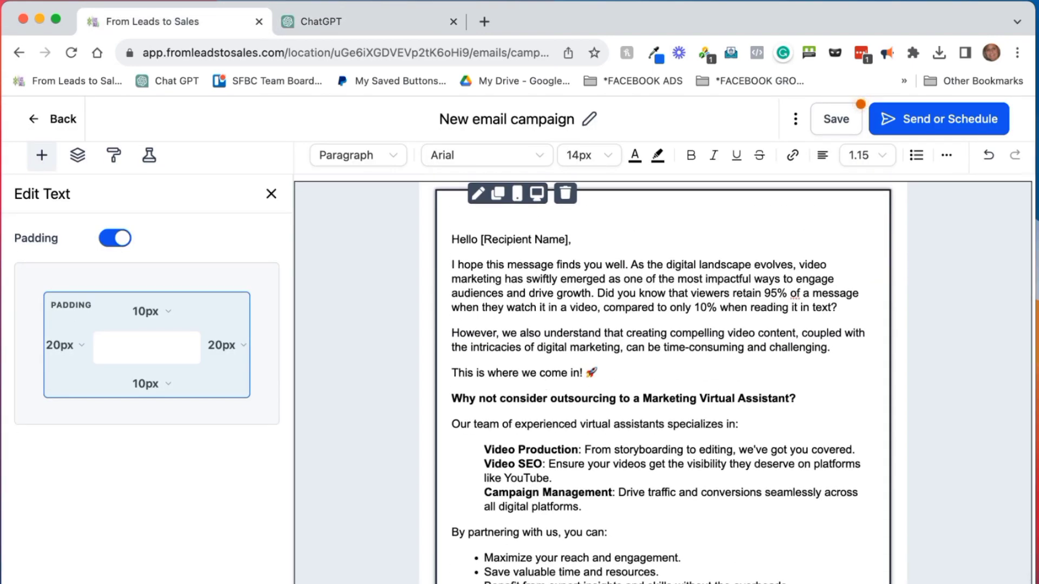
pyautogui.press('Delete')
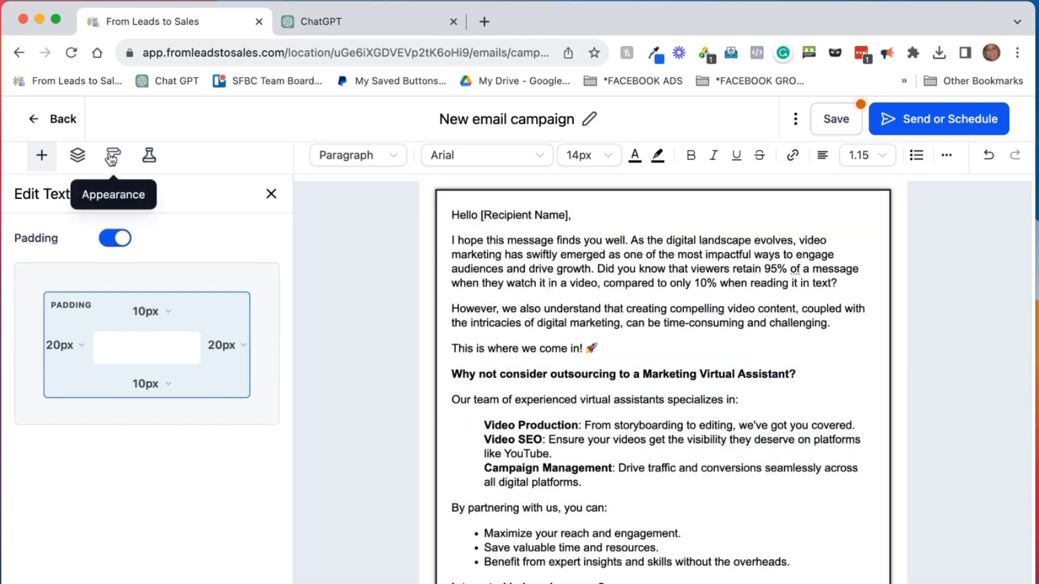
pyautogui.click(111, 159)
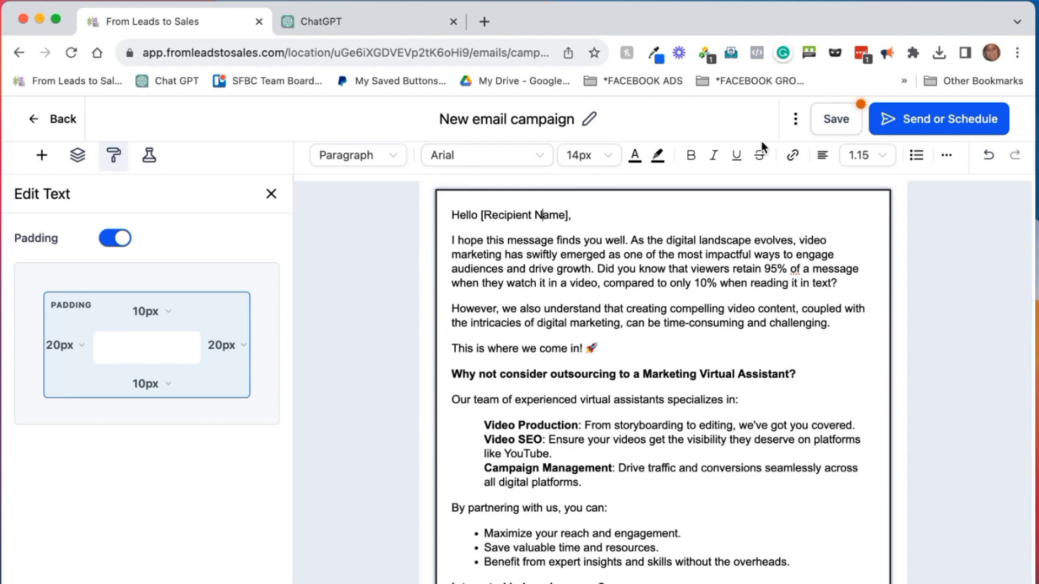
pyautogui.click(837, 123)
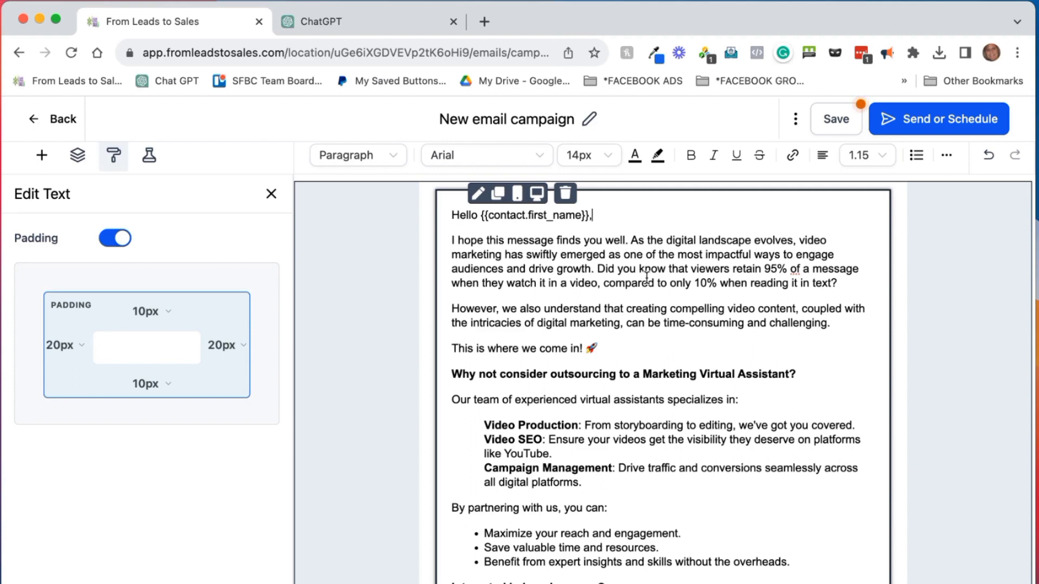
# Put the 'Did you know…' statistic on its own line as a bold Heading 3
pyautogui.click(597, 269)
pyautogui.press('Return')
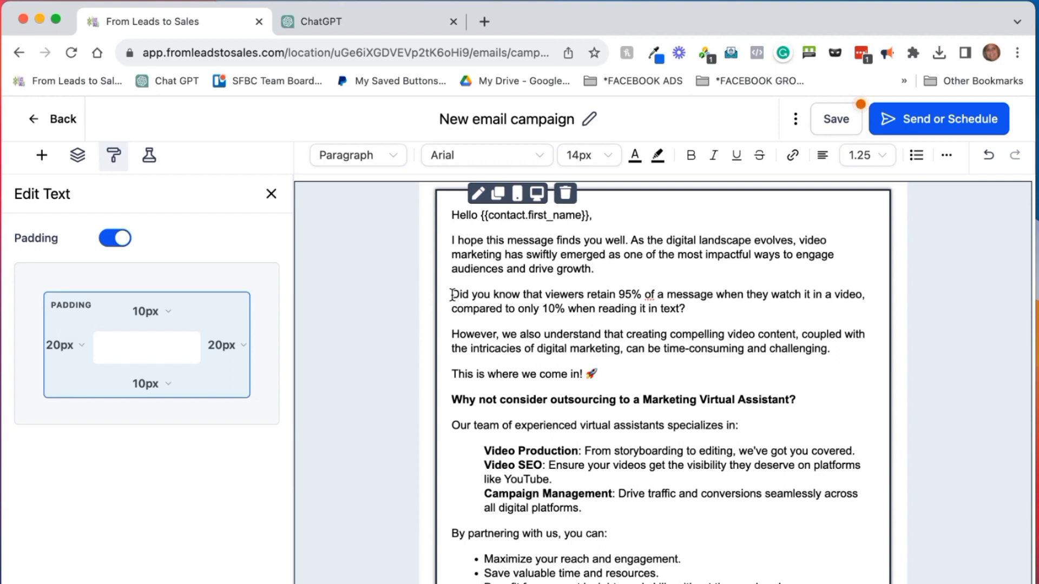
pyautogui.moveTo(453, 294); pyautogui.dragTo(691, 308)
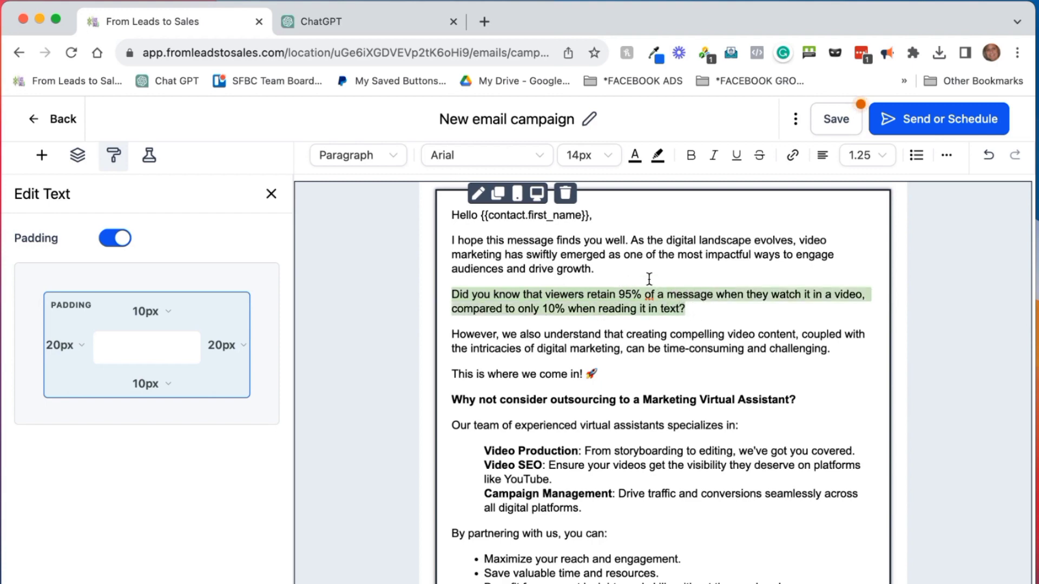
pyautogui.click(691, 155)
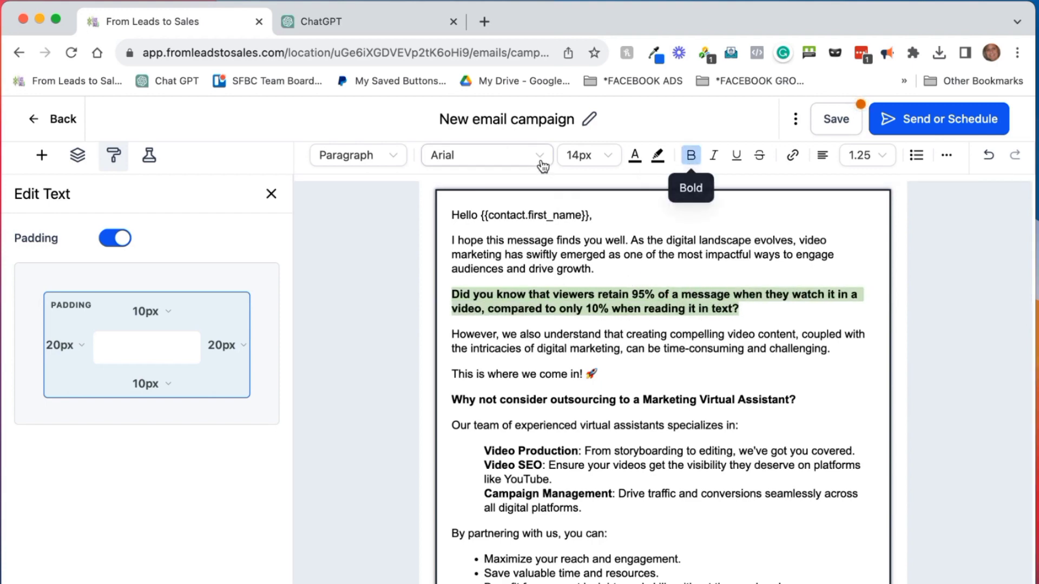
pyautogui.click(388, 155)
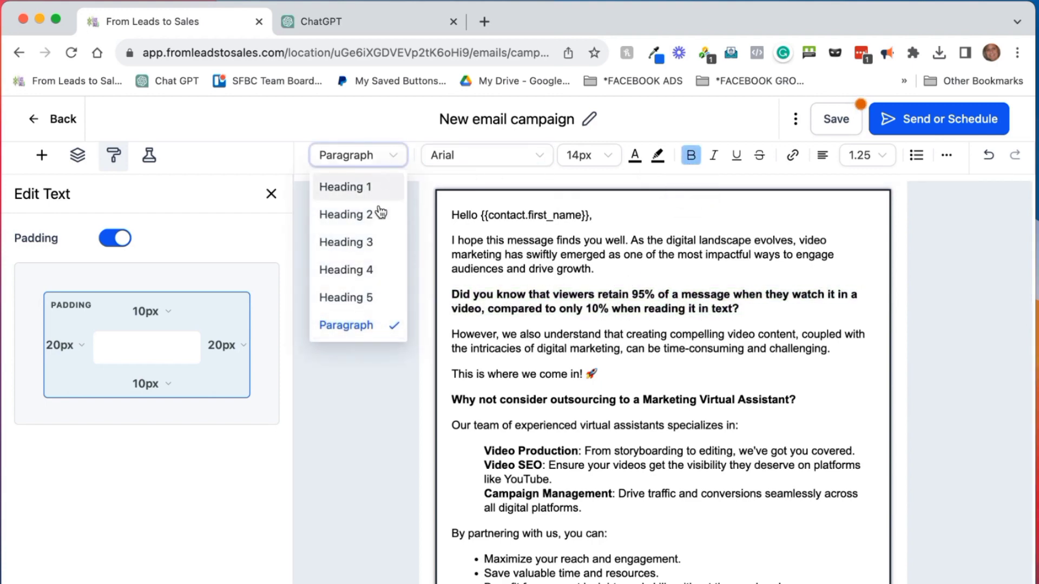
pyautogui.click(372, 242)
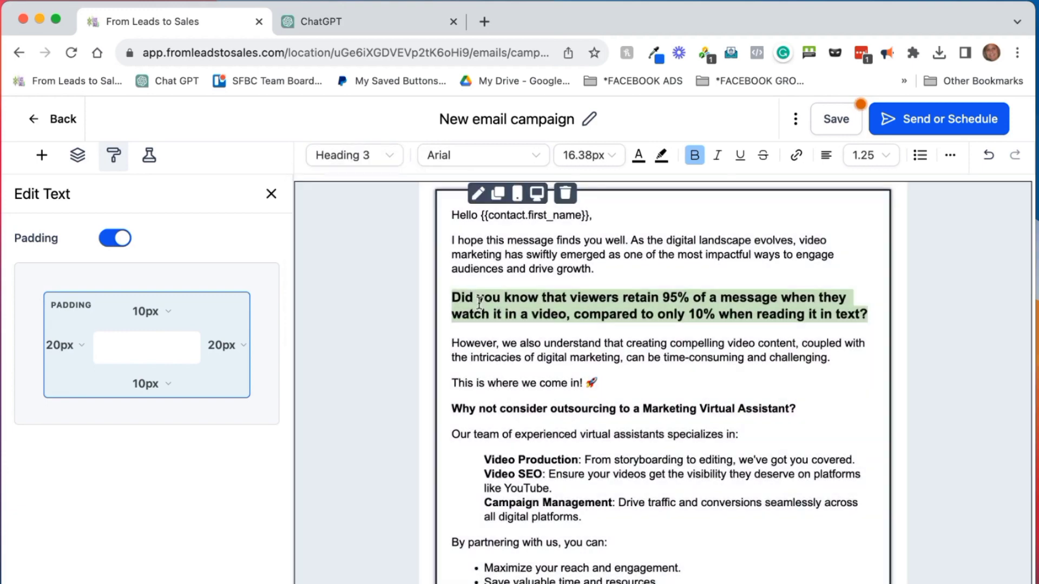
# Check the words 'This' and 'intricacies' in the following paragraph, then scroll down
pyautogui.click(554, 369)
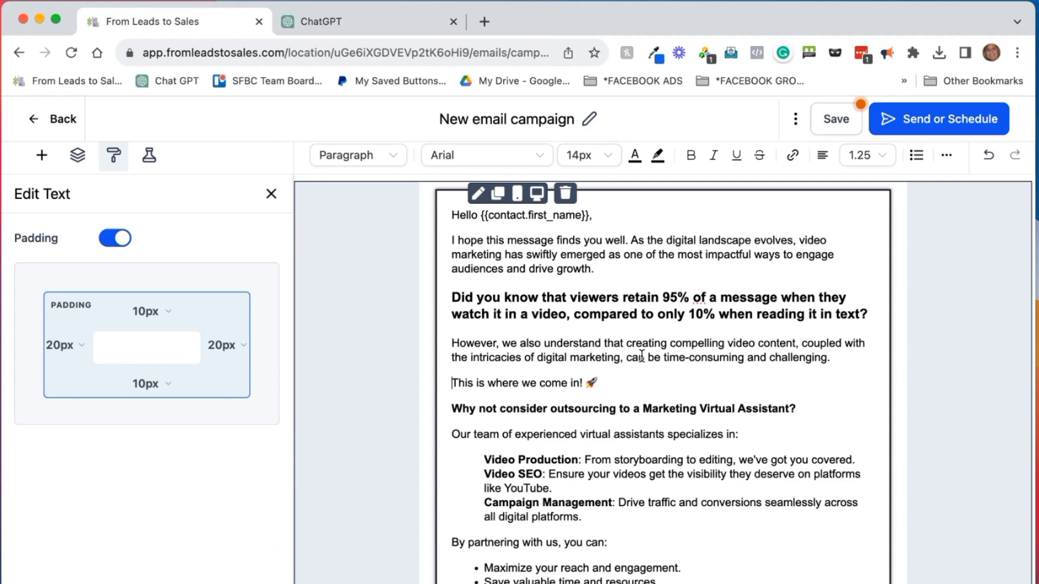
pyautogui.doubleClick(493, 367)
pyautogui.doubleClick(493, 360)
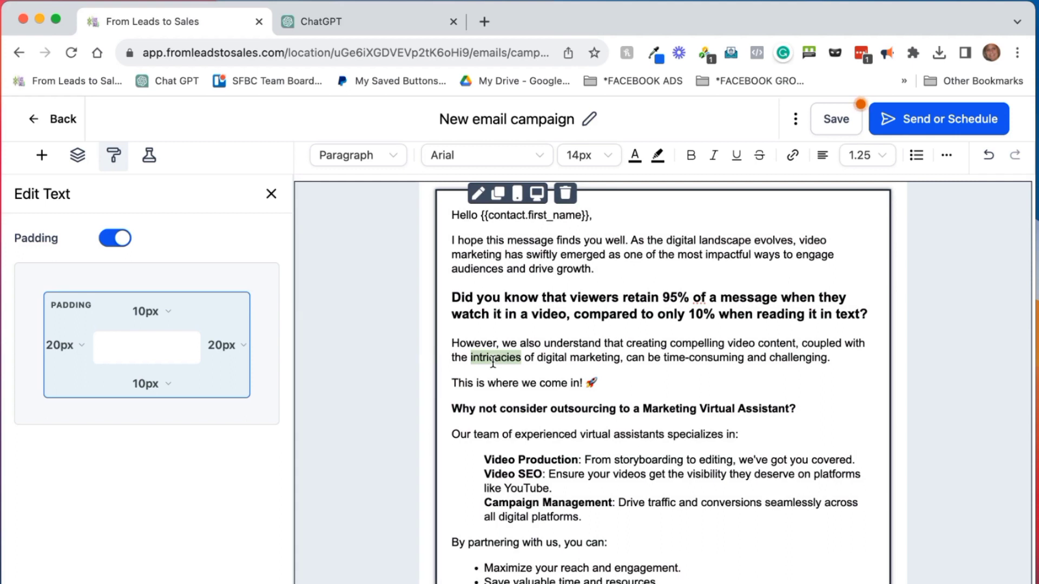
pyautogui.click(689, 396)
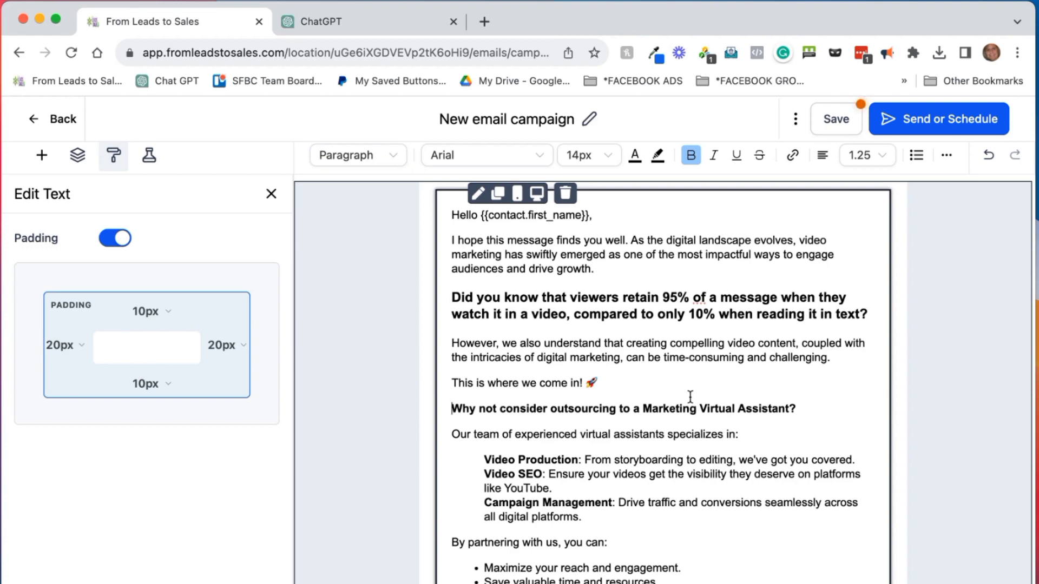
pyautogui.scroll(-3, 761, 380)
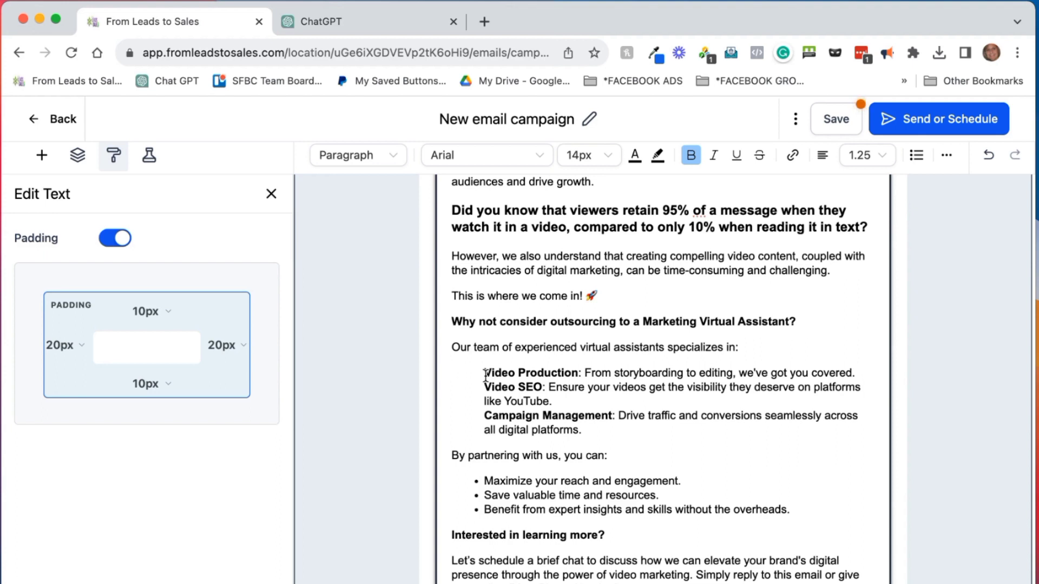
# Replace 'Campaign Management' with 'Graphic Design: Designing social graphics and marketing materials.'
pyautogui.click(485, 416)
pyautogui.moveTo(485, 416); pyautogui.dragTo(611, 409)
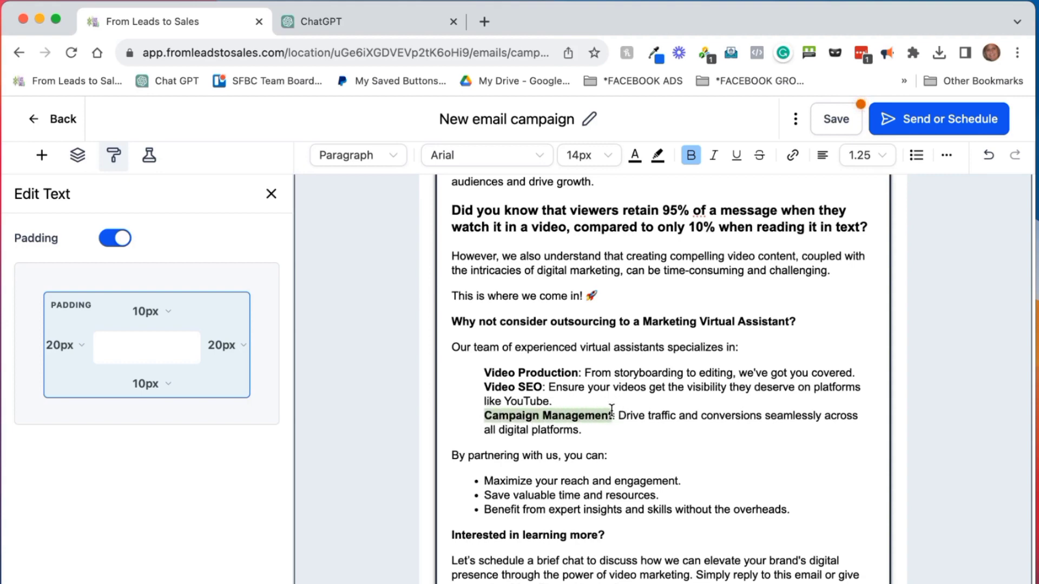
pyautogui.write('Graphic Design')
pyautogui.moveTo(574, 415); pyautogui.dragTo(535, 430)
pyautogui.write('F')
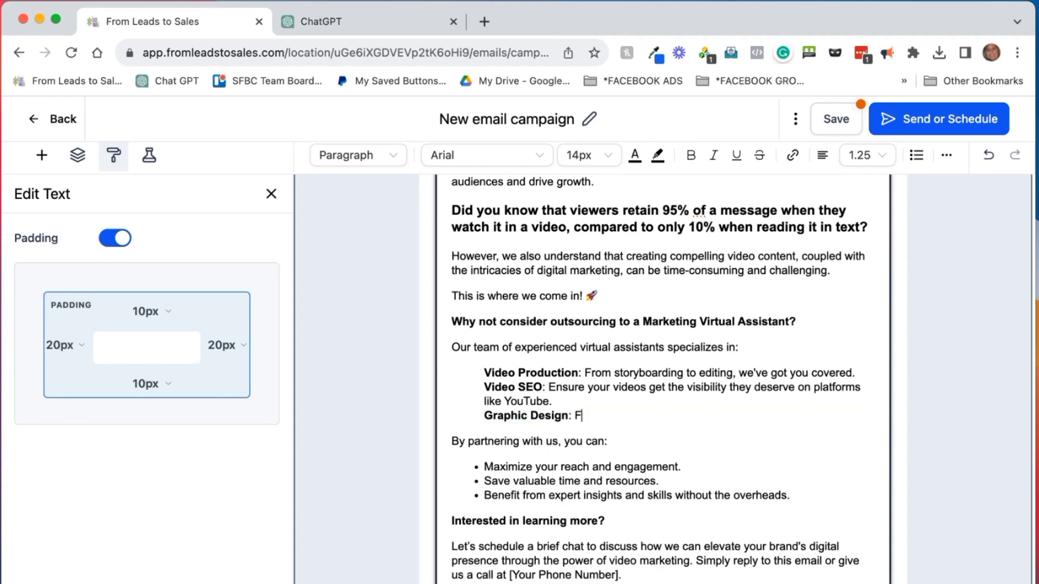
pyautogui.write('esigi')
pyautogui.press('BackSpace')
pyautogui.press('BackSpace')
pyautogui.write('gning social graphi')
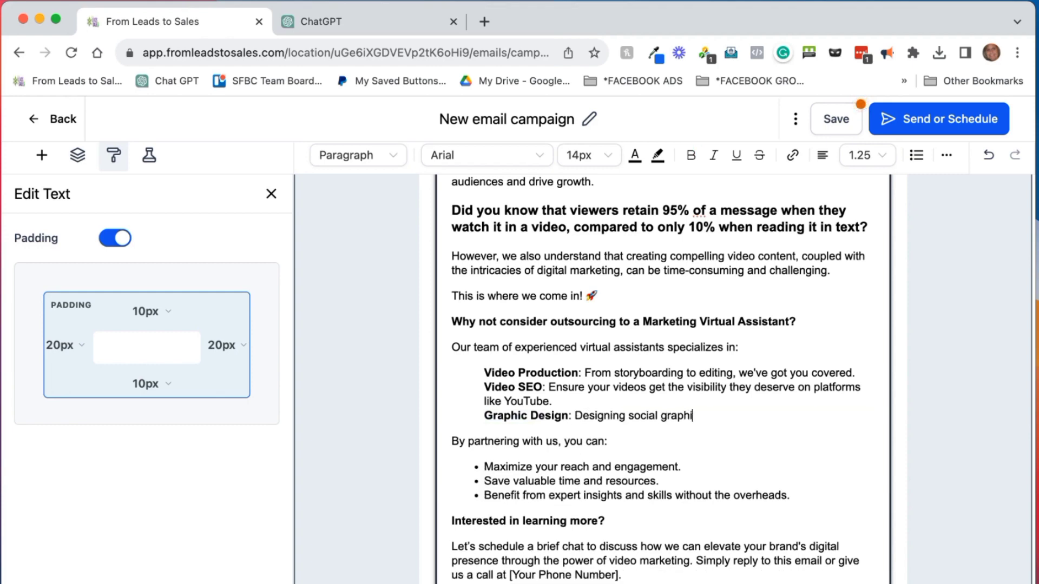
pyautogui.write('cs and market')
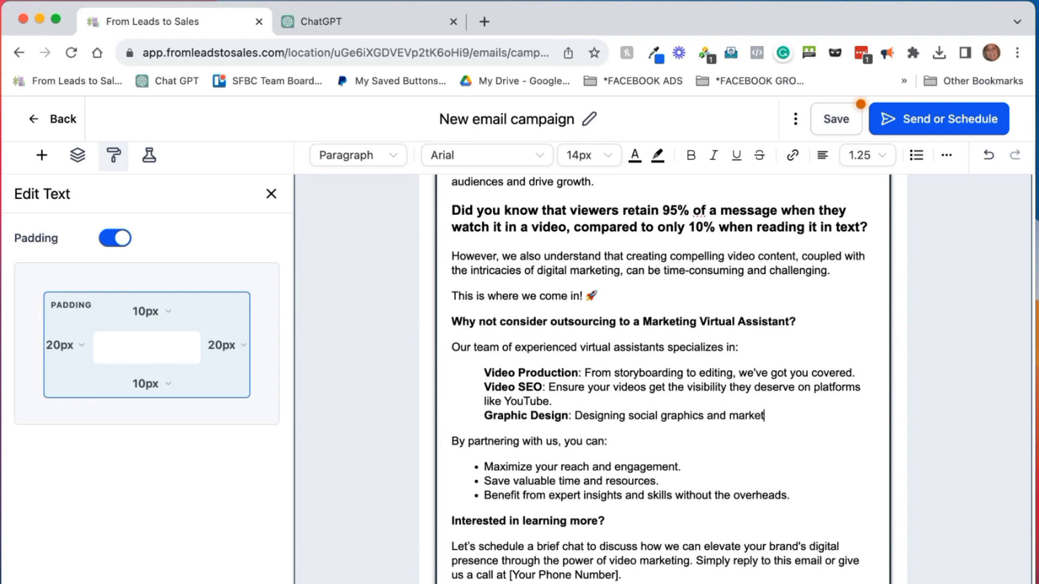
pyautogui.write('ing materials.')
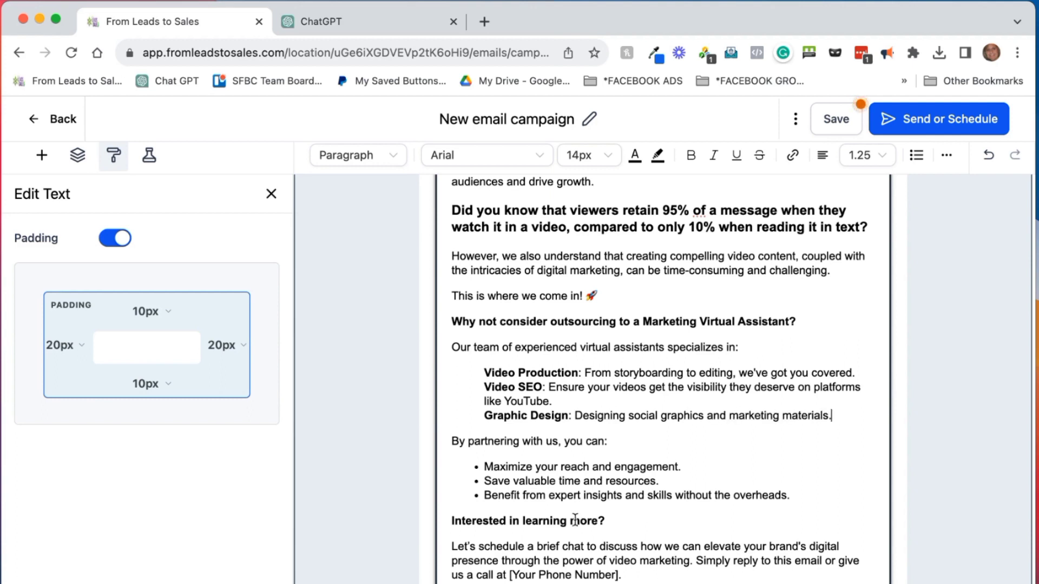
pyautogui.scroll(-1, 669, 421)
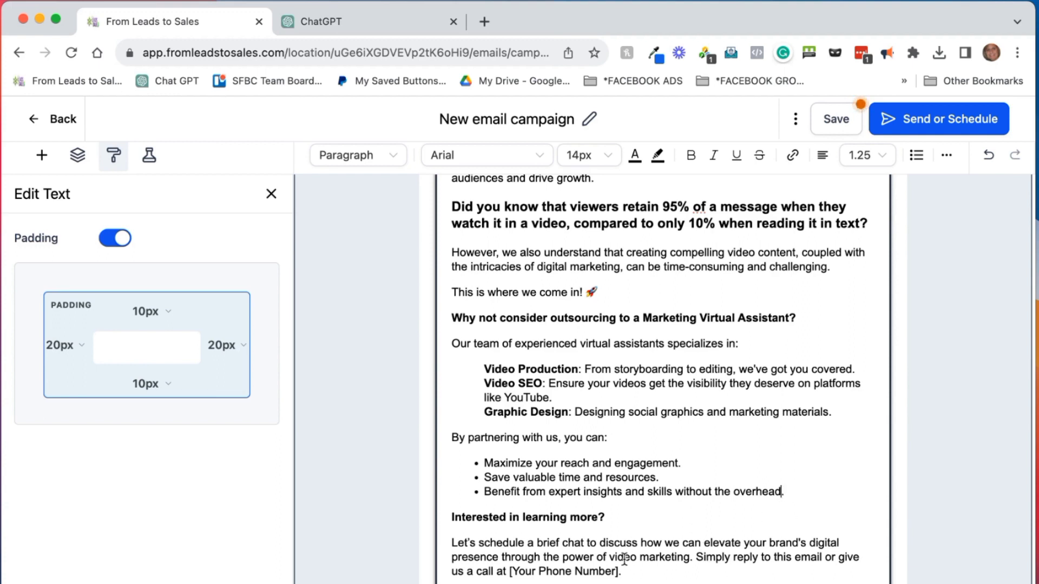
# Delete the word 'brief' and move 'Simply reply…' into its own paragraph
pyautogui.click(551, 541)
pyautogui.doubleClick(551, 540)
pyautogui.press('BackSpace')
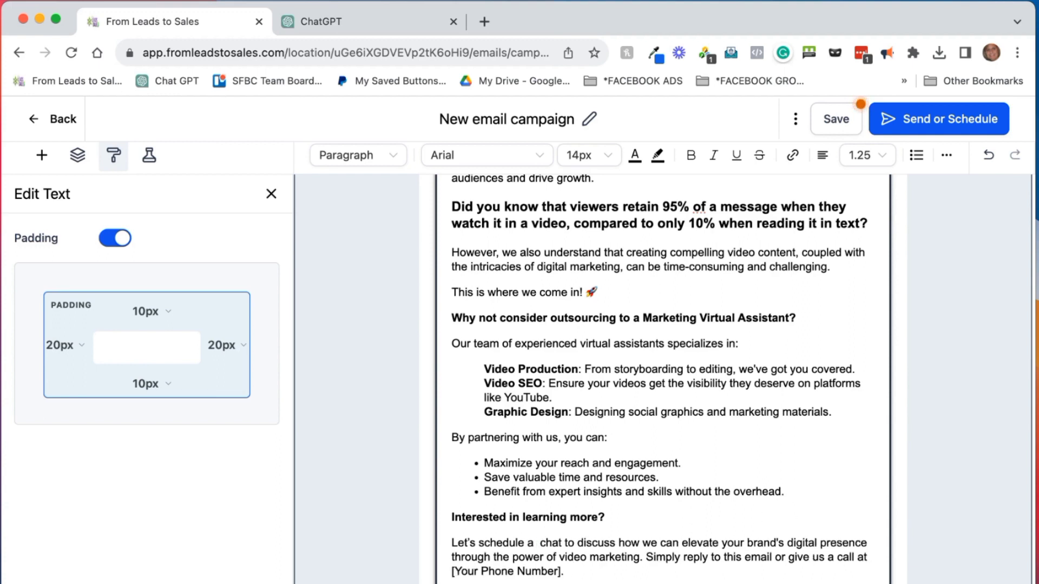
pyautogui.press('BackSpace')
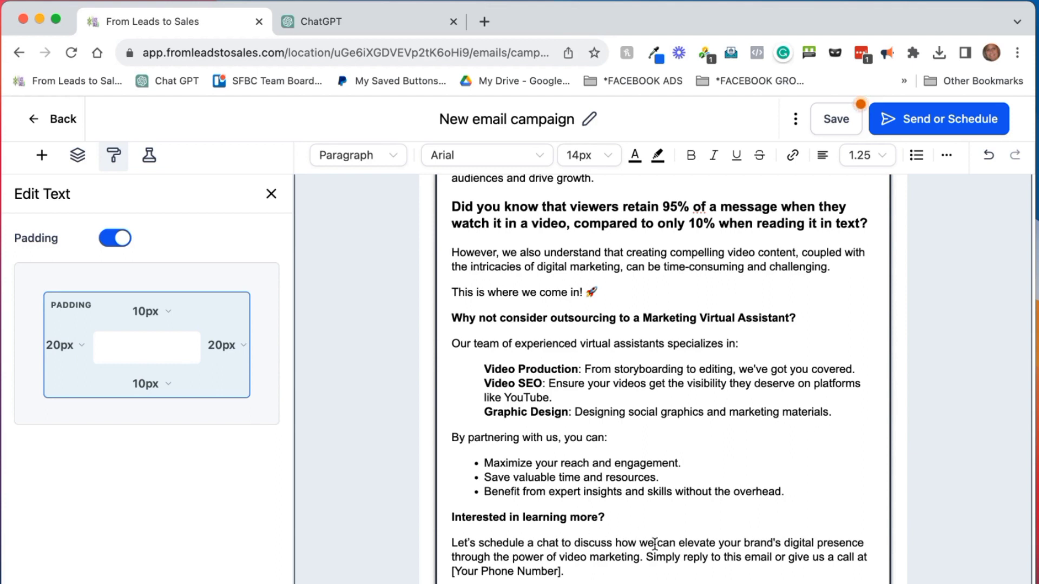
pyautogui.click(646, 557)
pyautogui.press('Return')
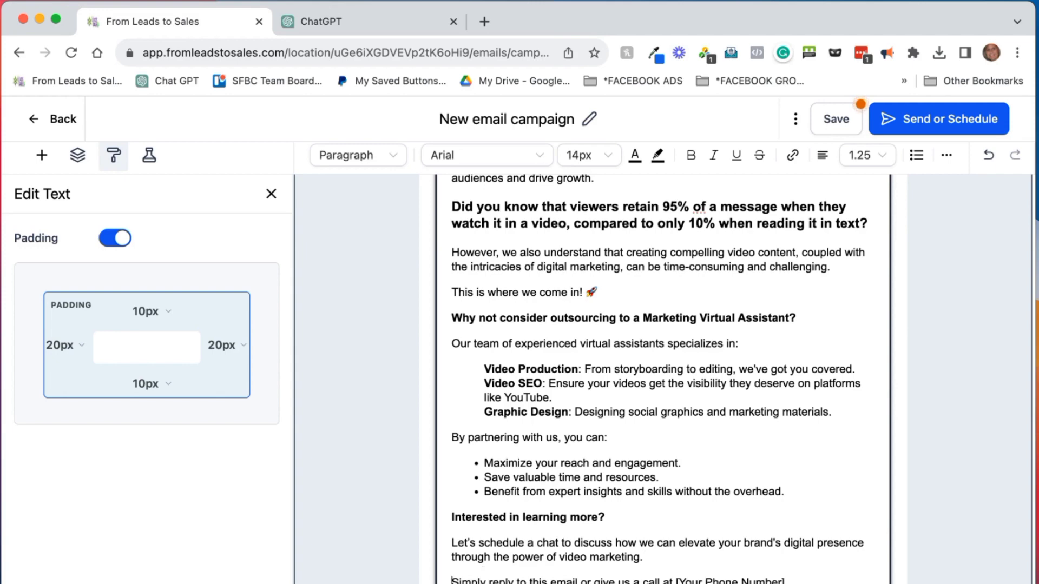
# Replace the call-us phone request with 'book a time with us HERE.'
pyautogui.scroll(-1, 695, 467)
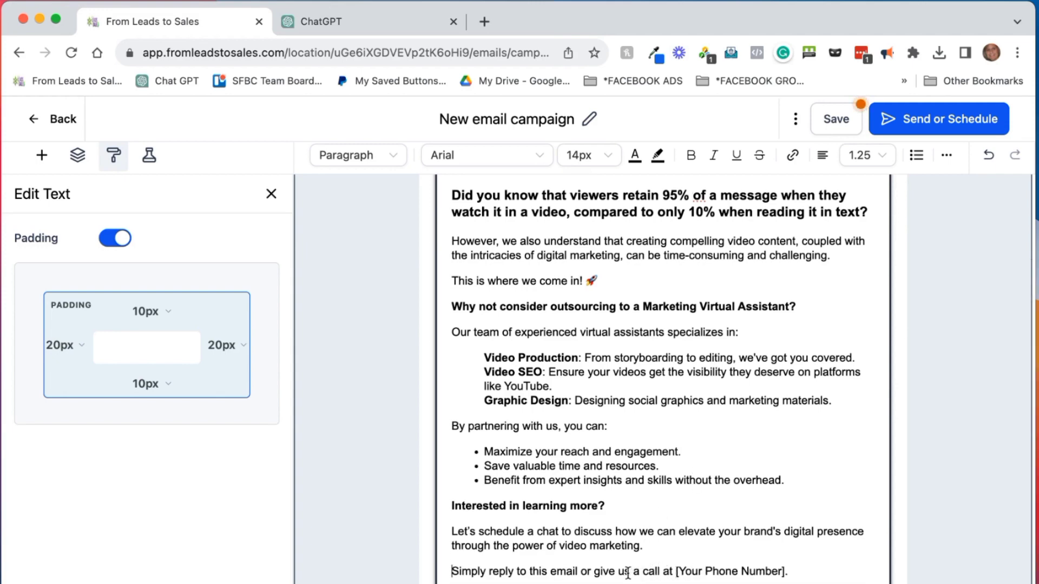
pyautogui.moveTo(593, 571); pyautogui.dragTo(785, 569)
pyautogui.write('book a time wi')
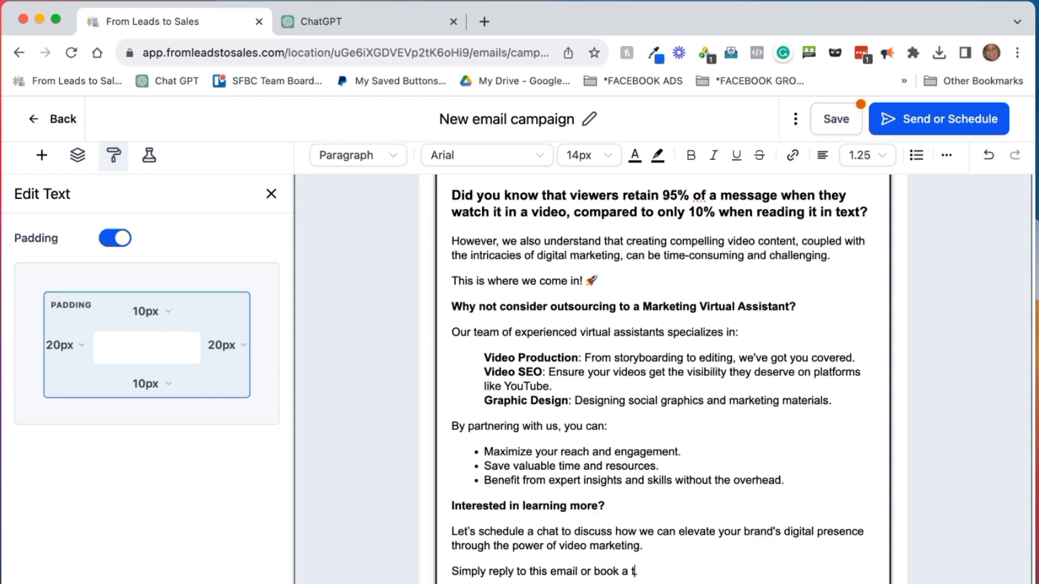
pyautogui.write('th us HERE.')
# Make HERE bold and link it to the booking page URL
pyautogui.doubleClick(710, 571)
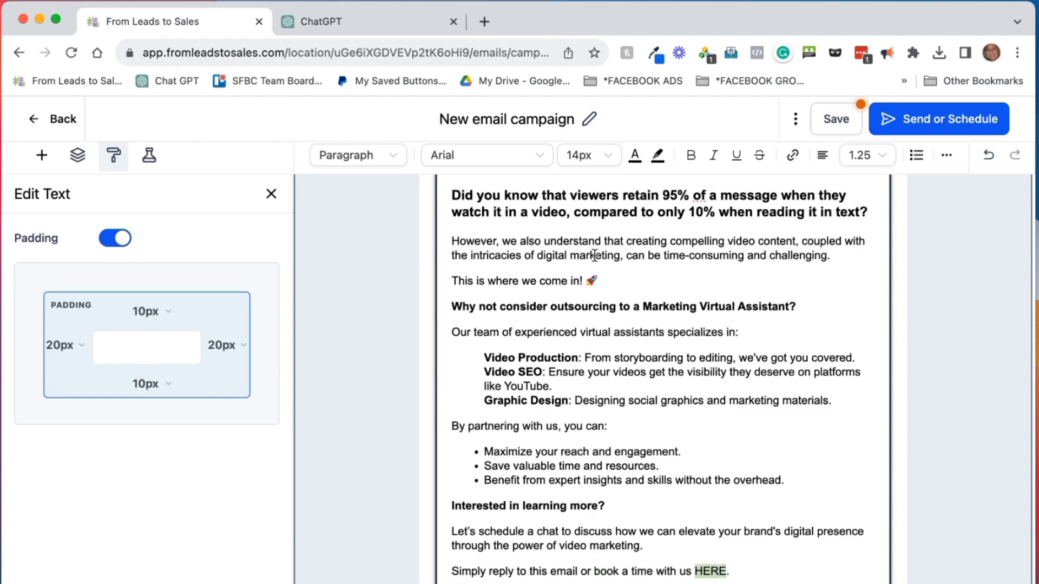
pyautogui.click(696, 156)
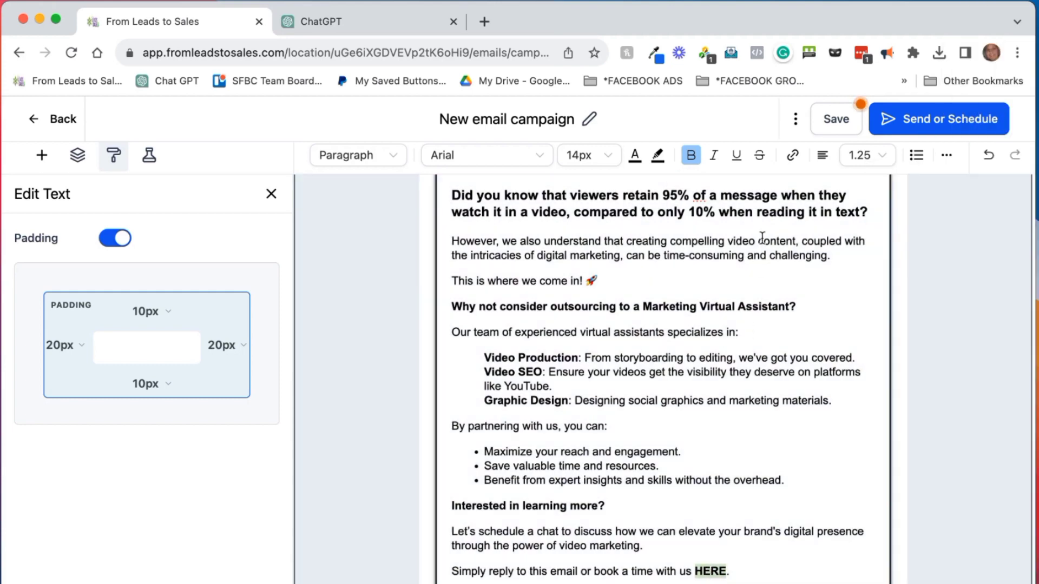
pyautogui.click(793, 158)
pyautogui.click(502, 255)
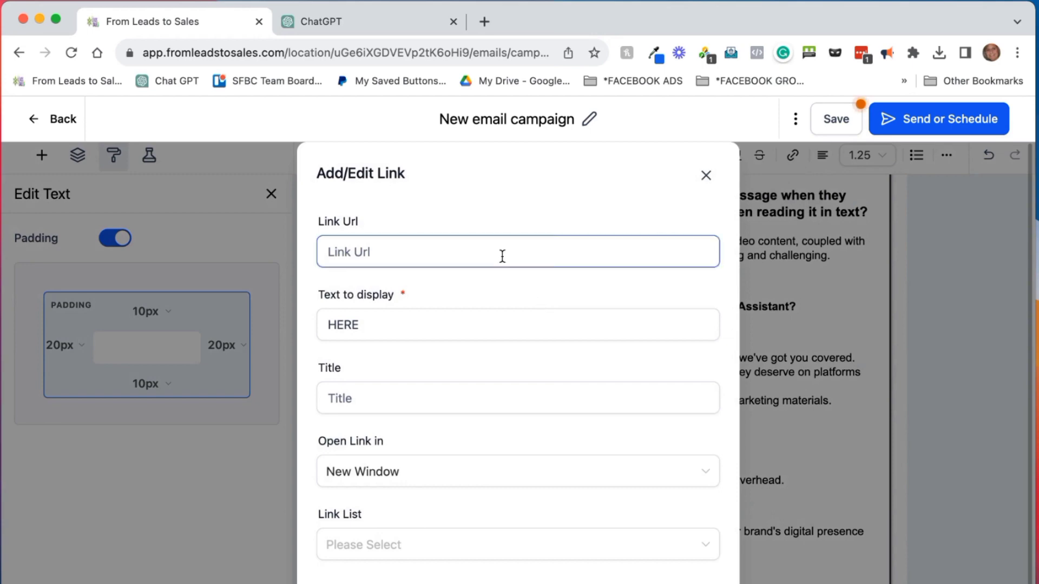
pyautogui.write('https://bit.ly/callwithkirstenjeanne')
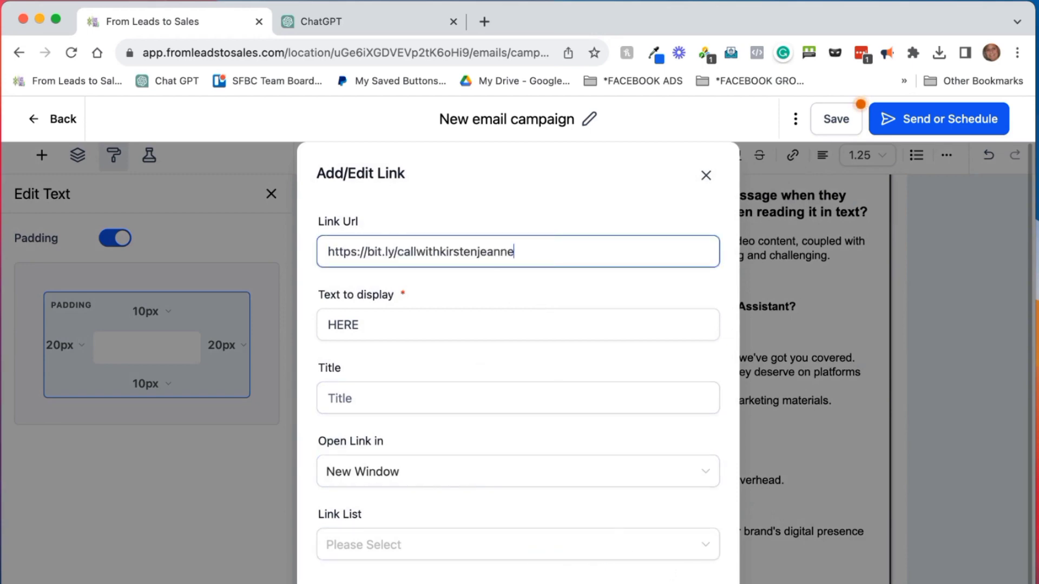
pyautogui.click(668, 582)
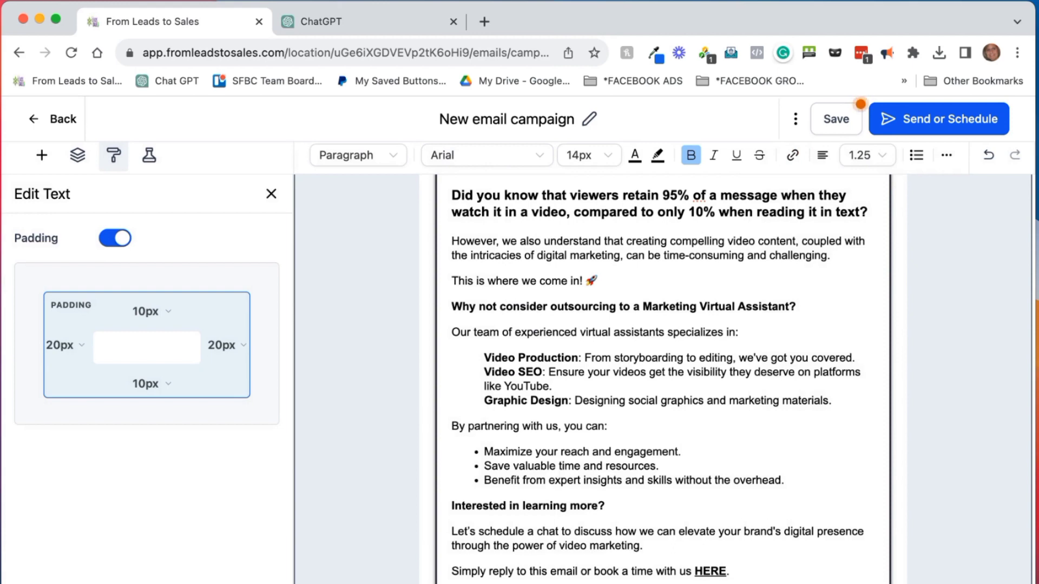
# Save the campaign and show the Add Elements panel
pyautogui.click(667, 582)
pyautogui.scroll(-1, 806, 468)
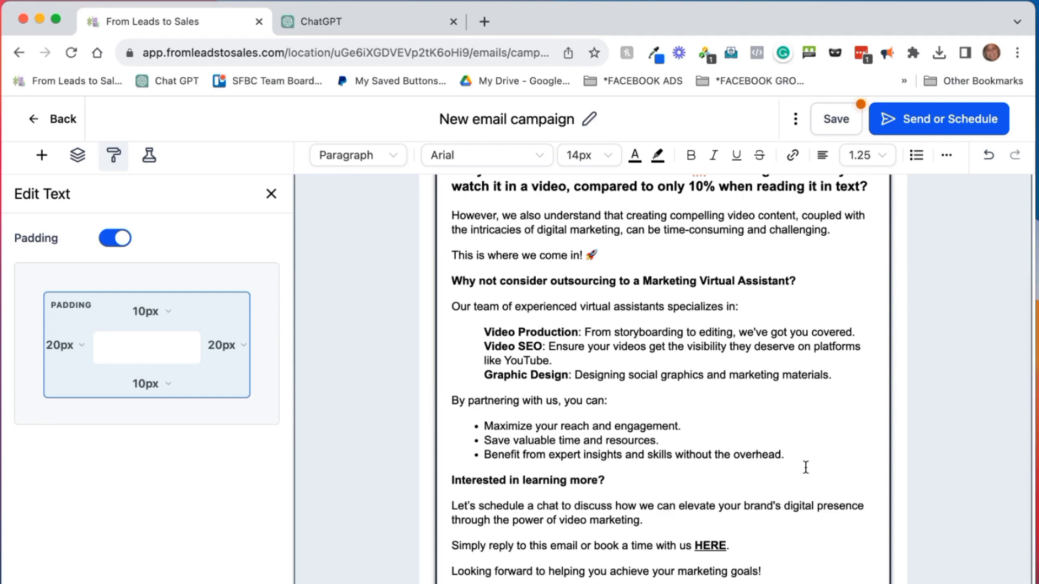
pyautogui.click(845, 130)
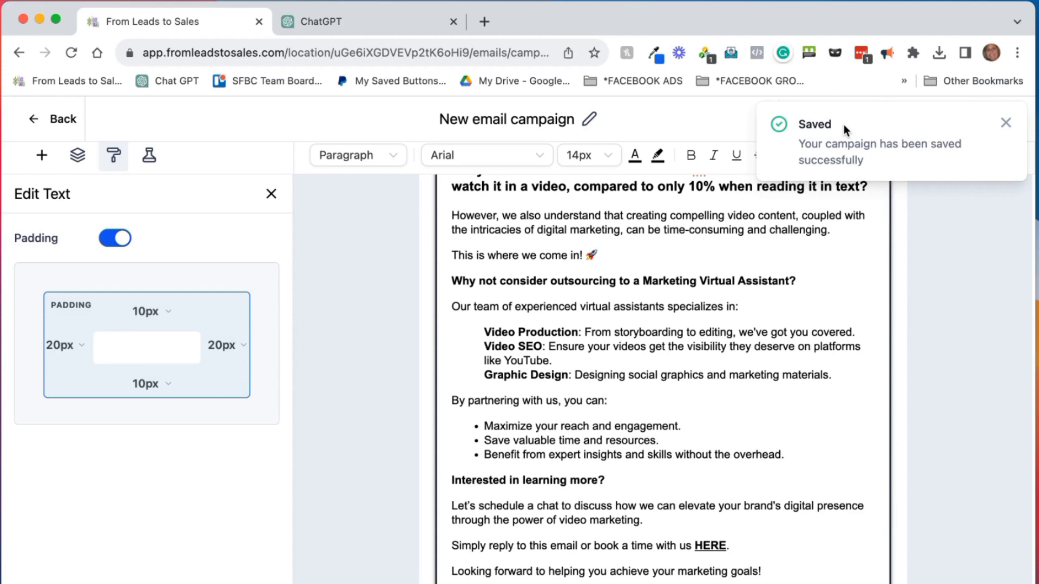
pyautogui.click(42, 155)
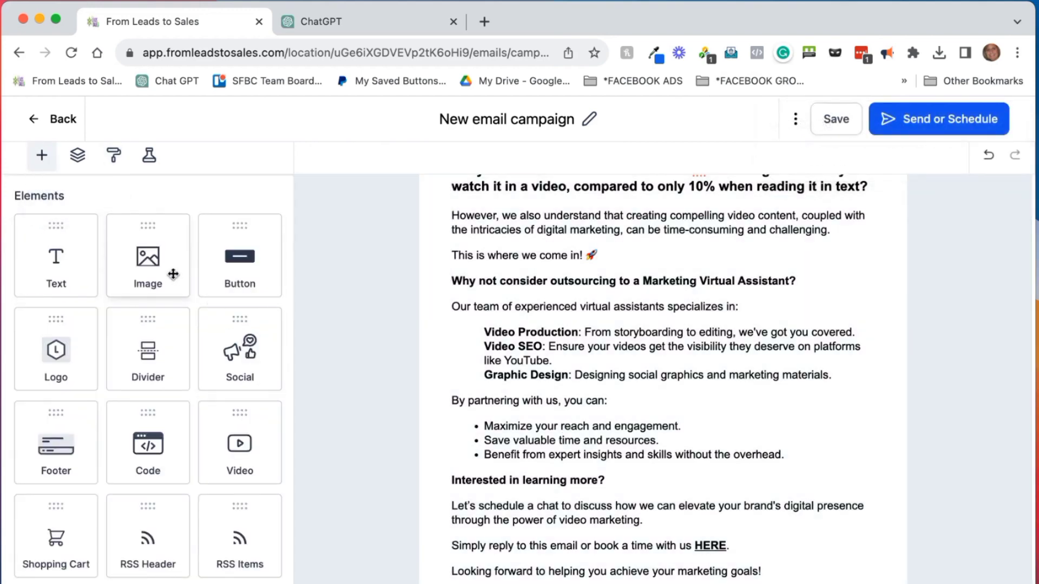
# Add an Image block under 'Dream BIG!' using the round K+G photo from the Brand folder
pyautogui.moveTo(174, 274); pyautogui.dragTo(537, 563)
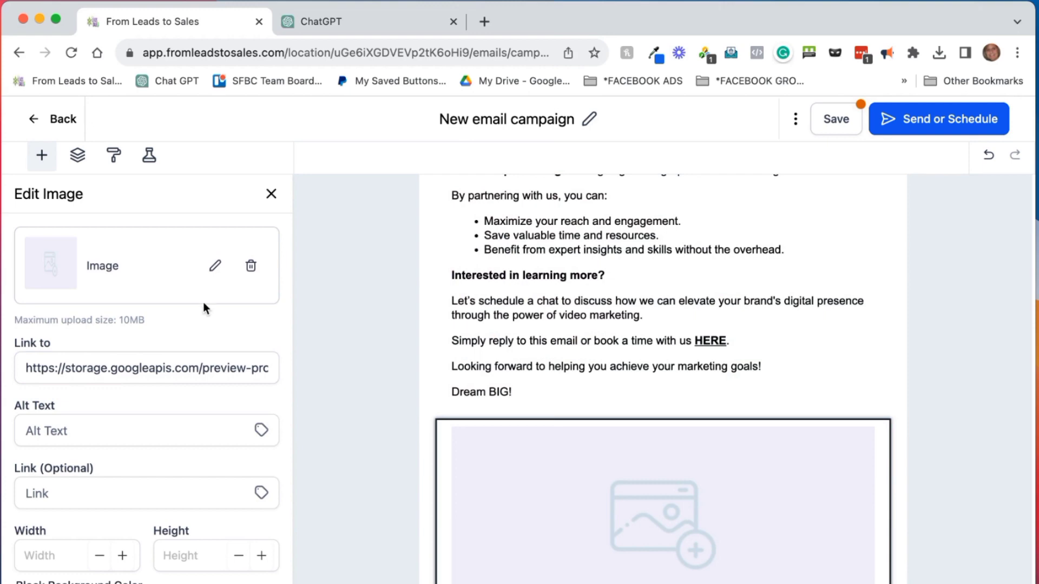
pyautogui.click(215, 266)
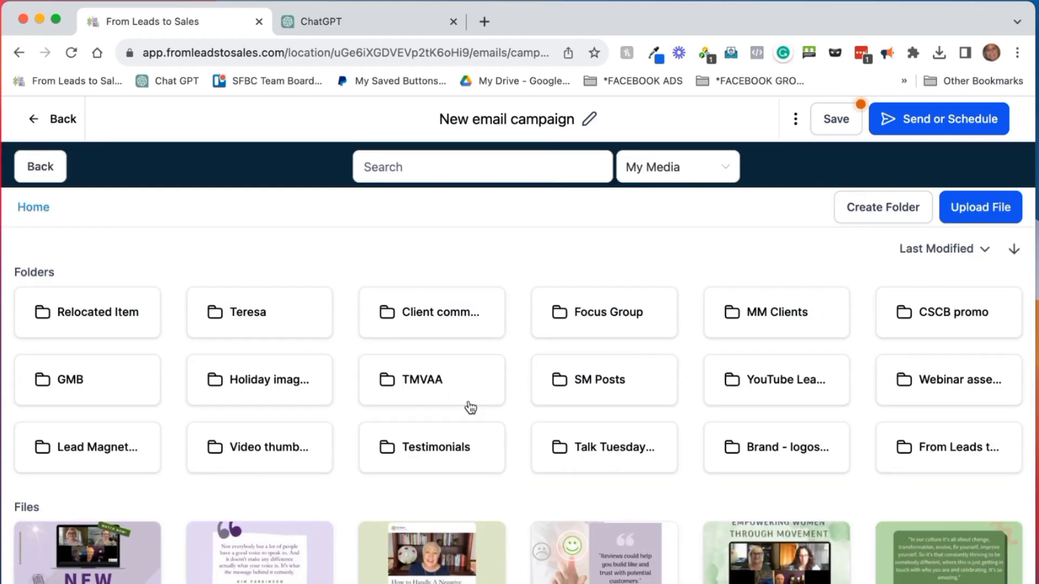
pyautogui.click(767, 452)
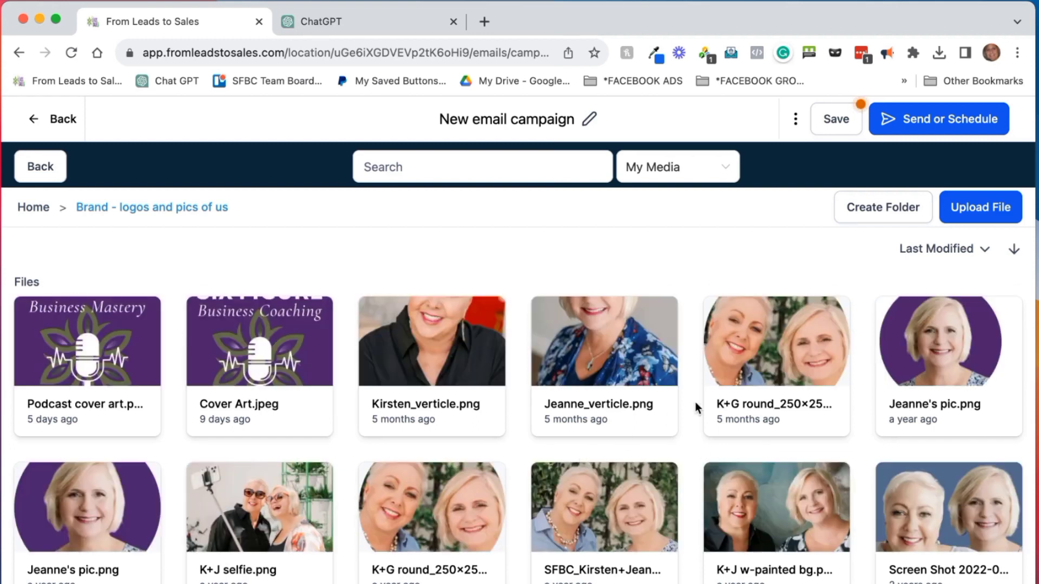
pyautogui.click(767, 365)
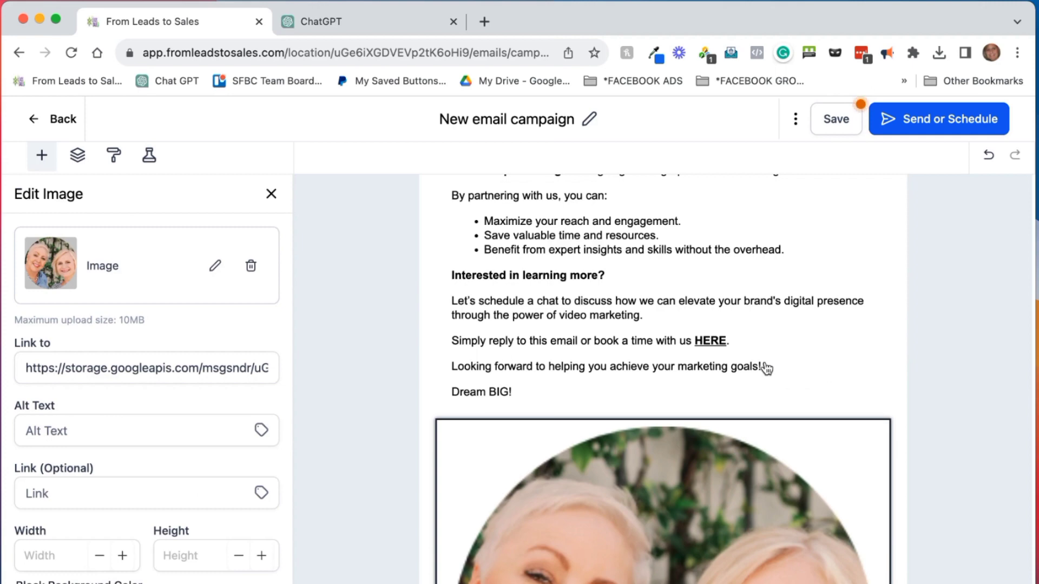
pyautogui.scroll(-5, 726, 466)
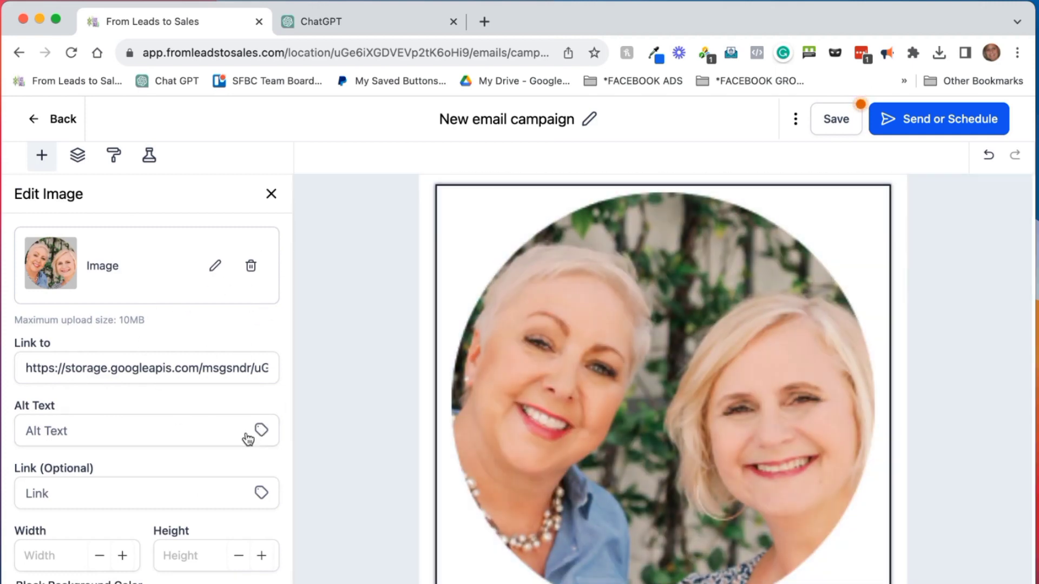
# Set the photo's alt text to the two senders' names
pyautogui.click(127, 430)
pyautogui.write('K')
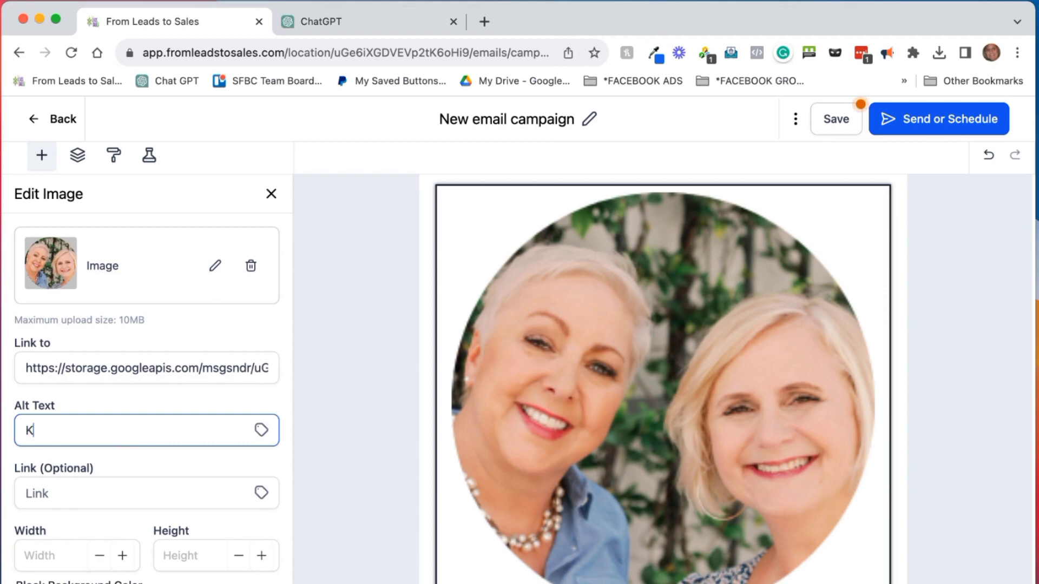
pyautogui.write('irsten & Jeanne')
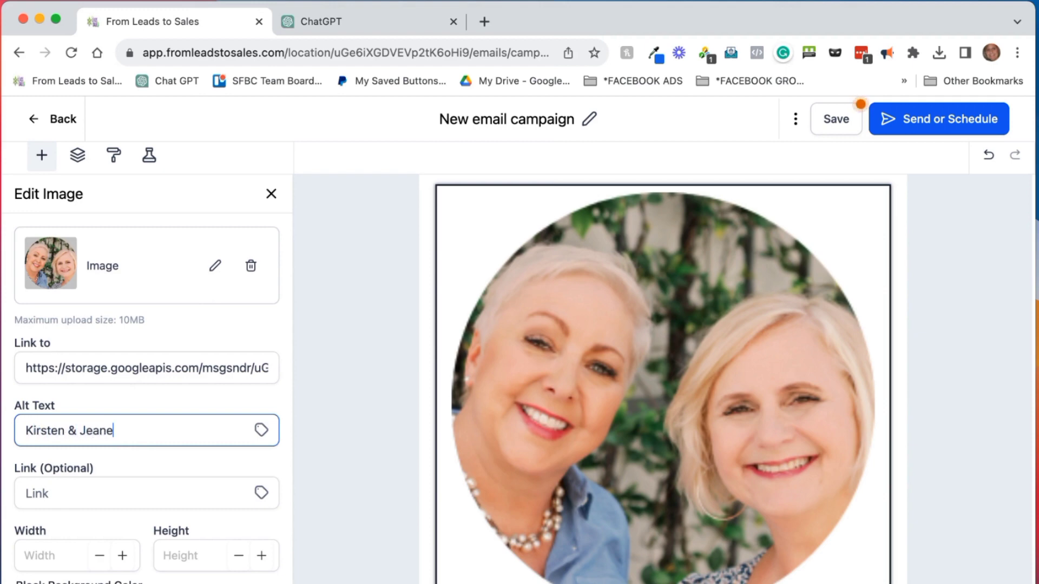
pyautogui.press('BackSpace')
pyautogui.write('ne')
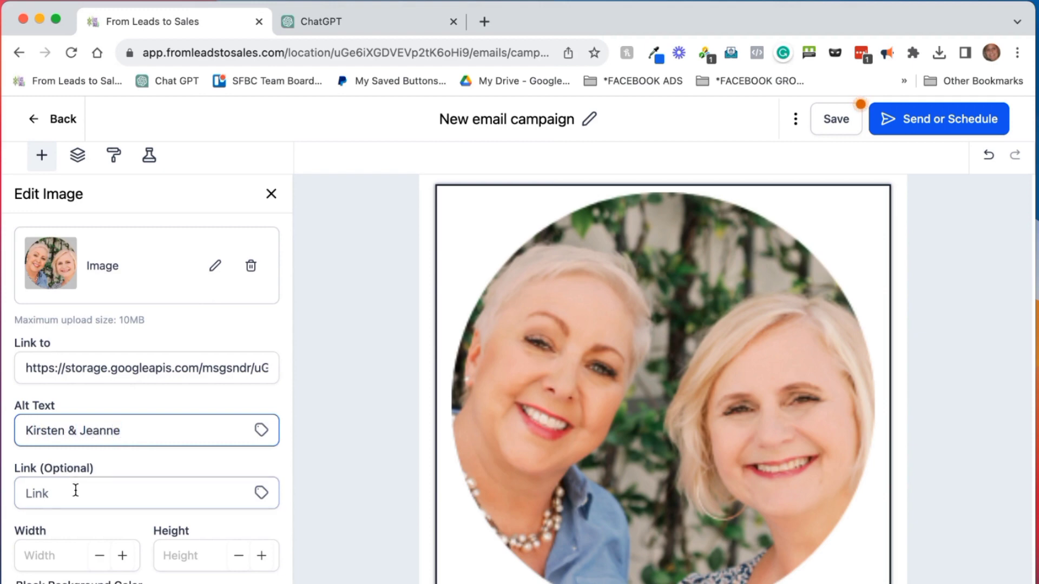
# Make the photo 100 wide and left-aligned, then save the campaign
pyautogui.scroll(-3, 155, 472)
pyautogui.scroll(-1, 155, 473)
pyautogui.click(81, 379)
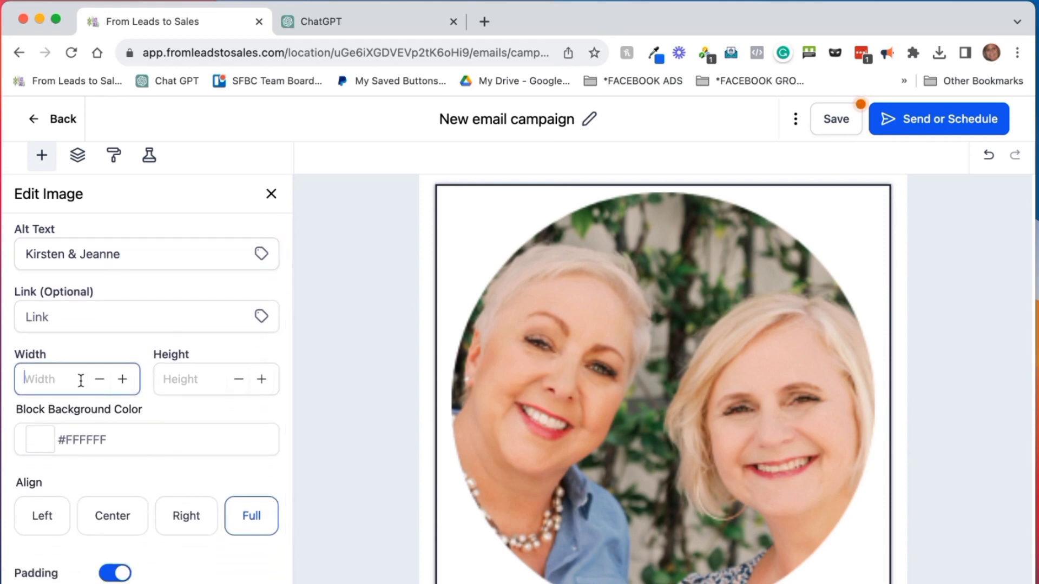
pyautogui.write('100')
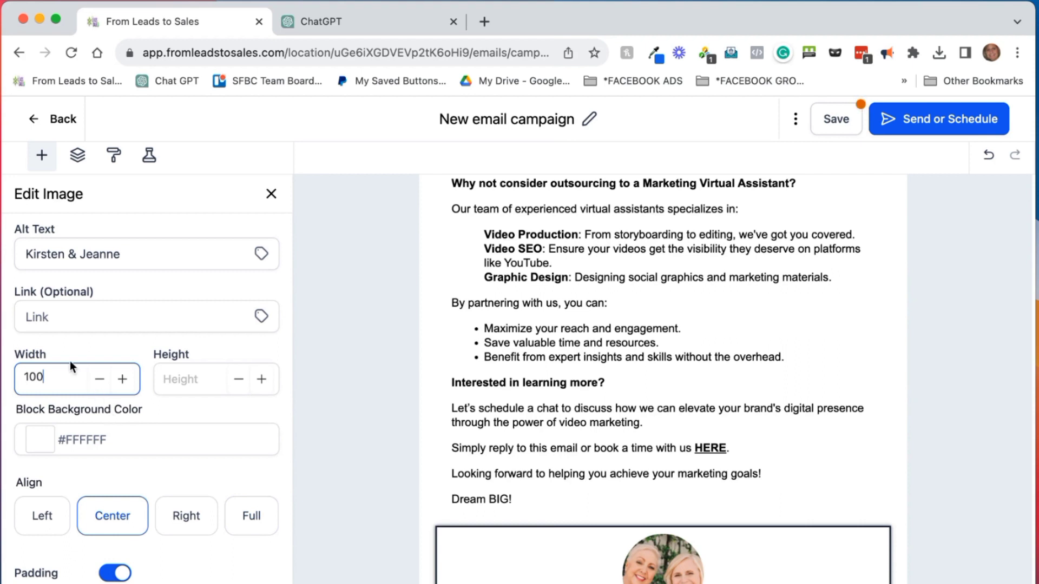
pyautogui.click(234, 448)
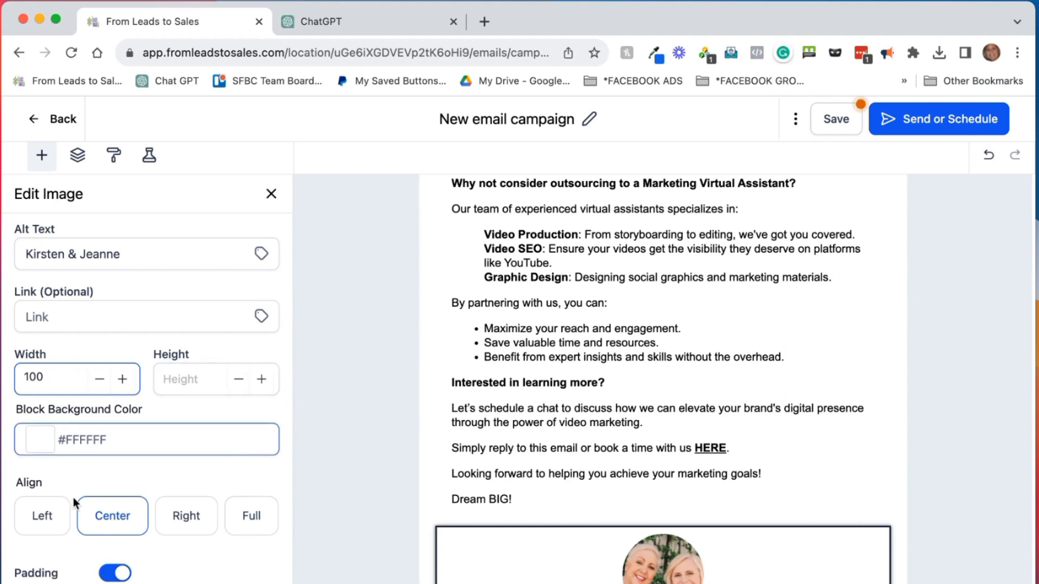
pyautogui.click(42, 521)
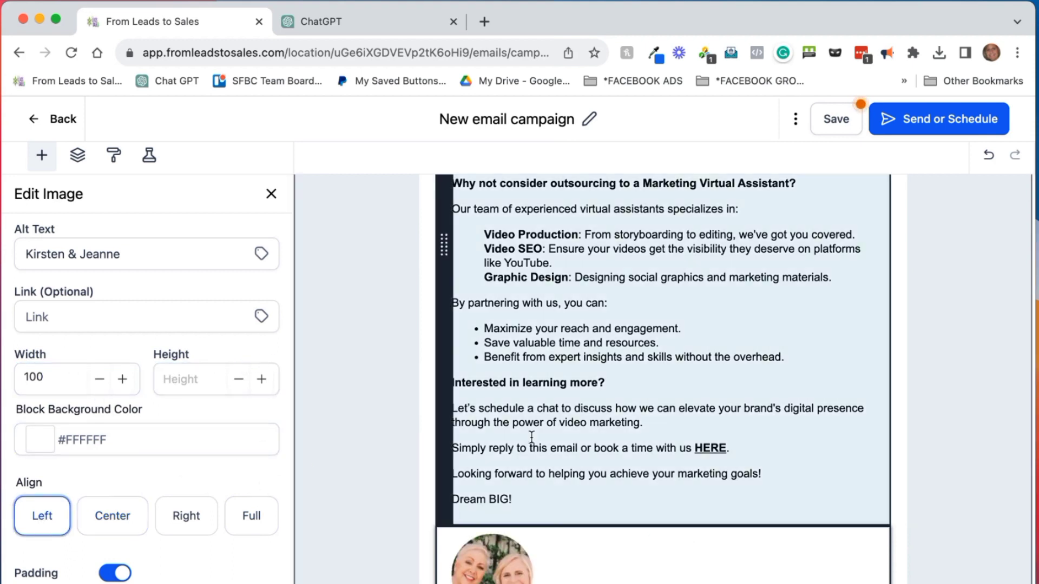
pyautogui.click(836, 119)
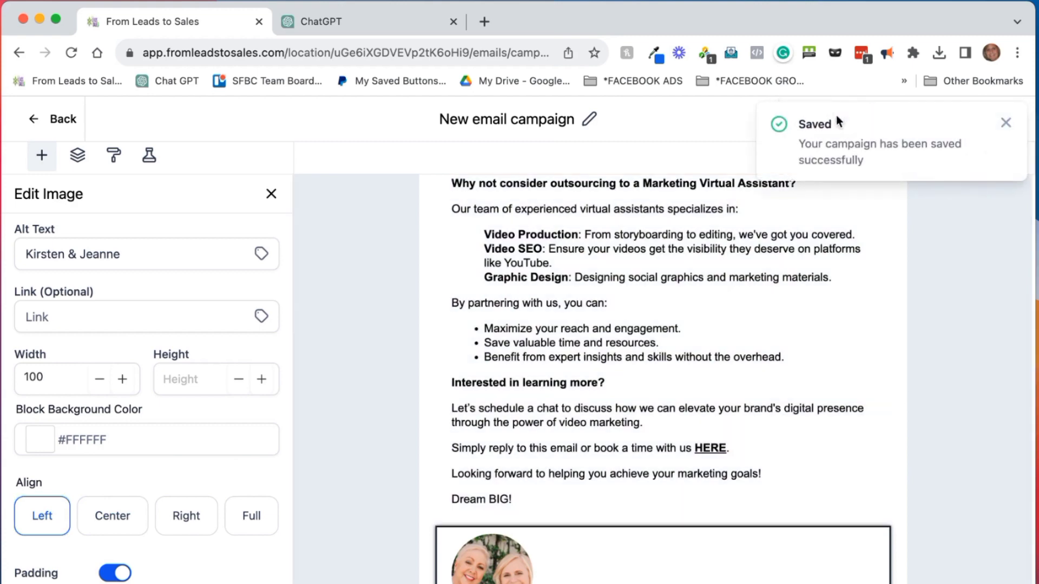
pyautogui.click(495, 500)
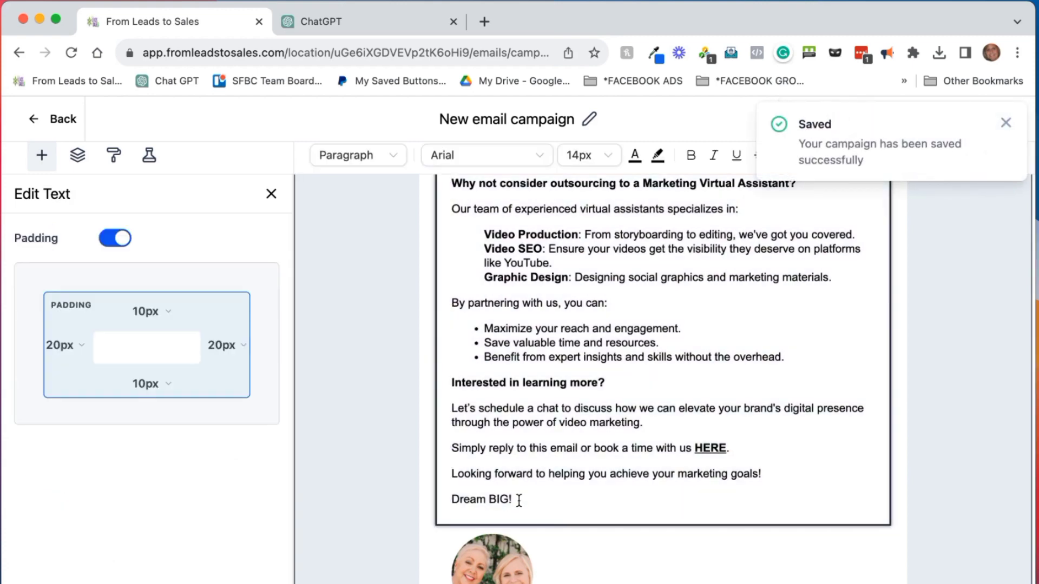
# Add an italic sign-off line with the senders' names below 'Dream BIG!'
pyautogui.click(518, 500)
pyautogui.press('Return')
pyautogui.write('Kirsten &')
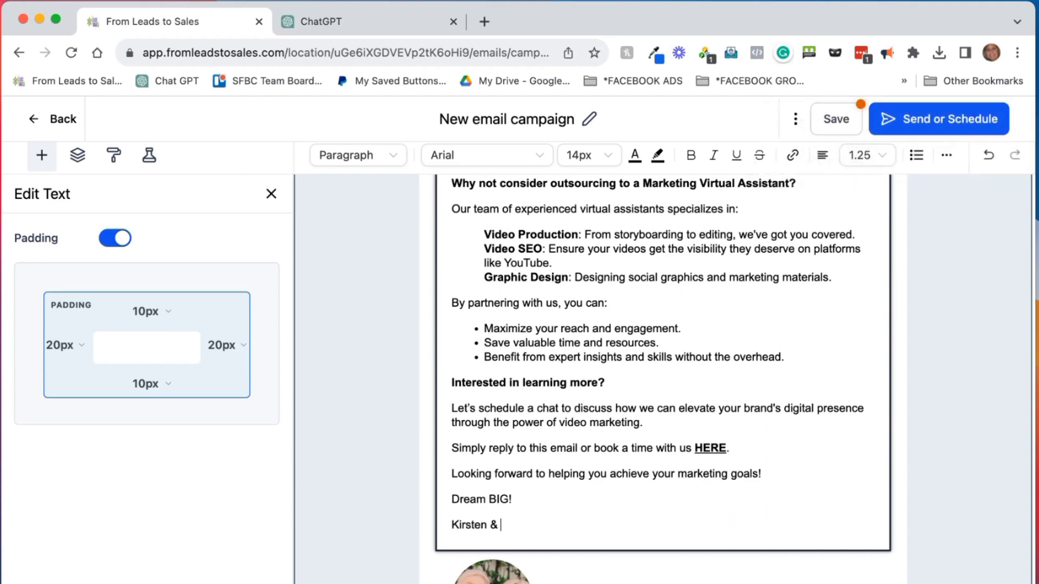
pyautogui.write(' Jeanne')
pyautogui.tripleClick(494, 518)
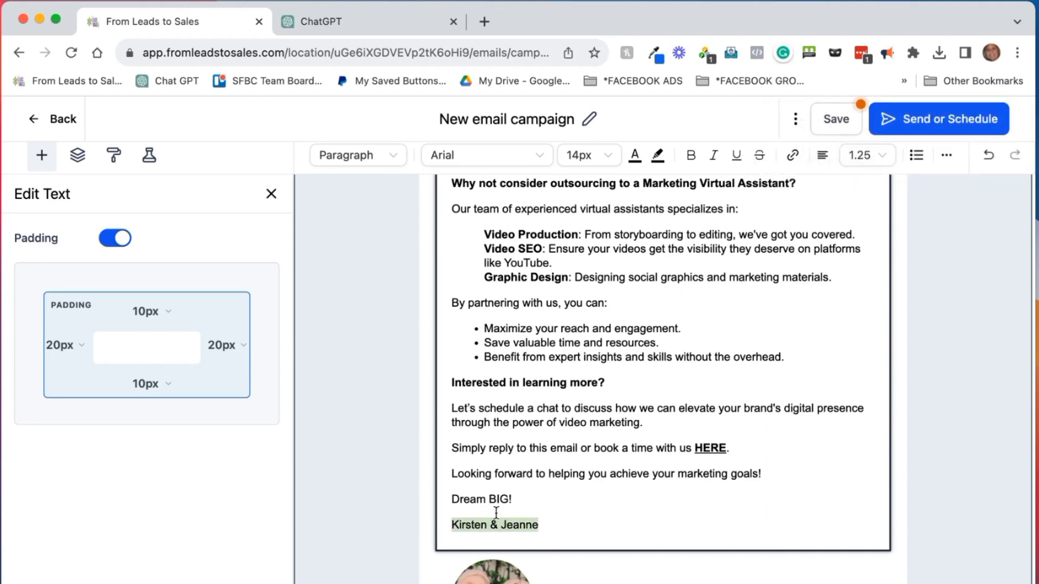
pyautogui.click(714, 157)
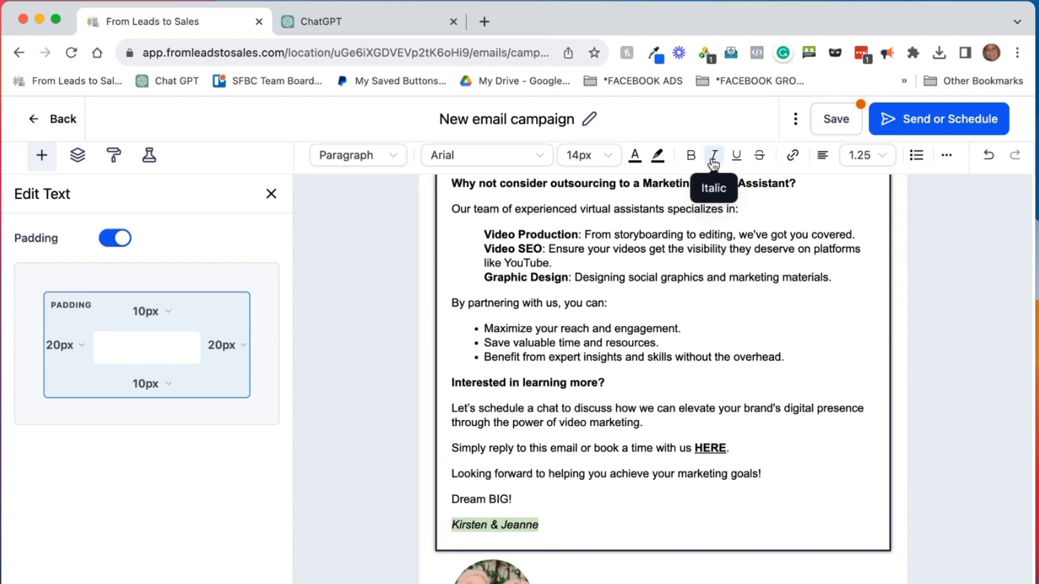
# Browse the font list for the sign-off but keep Arial
pyautogui.click(542, 156)
pyautogui.scroll(-2, 527, 277)
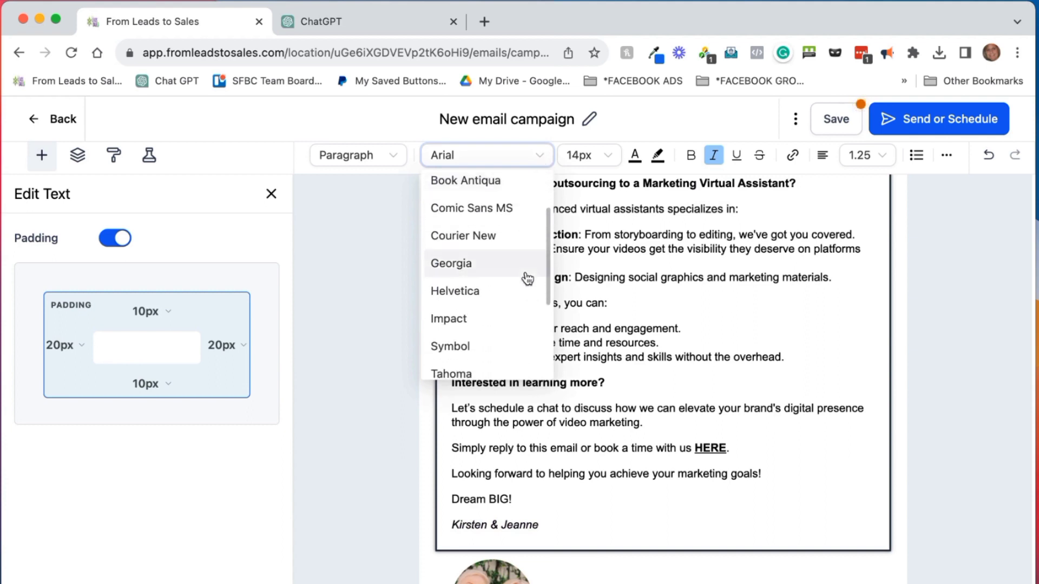
pyautogui.scroll(-2, 527, 277)
pyautogui.scroll(4, 528, 278)
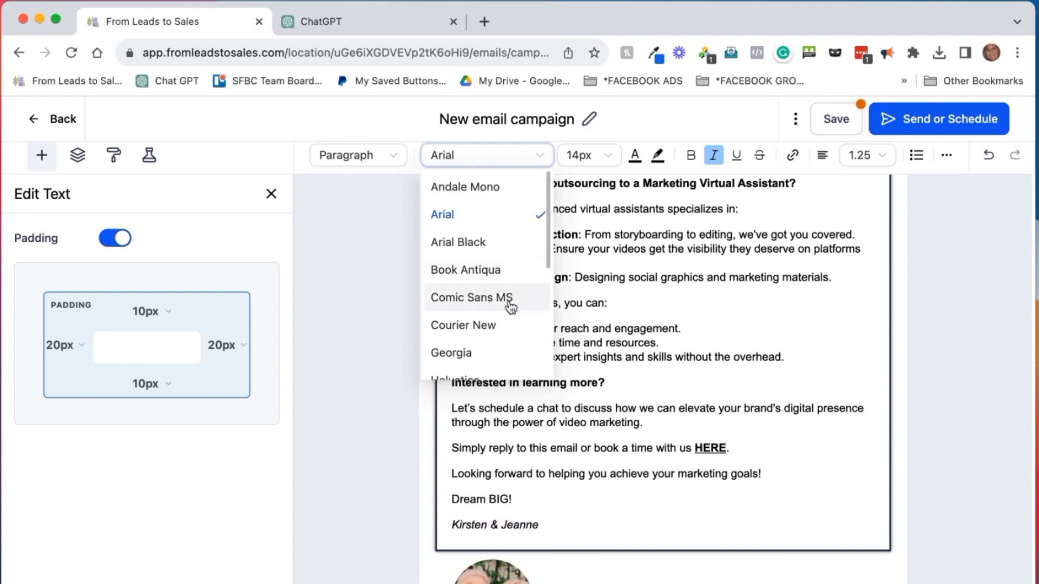
pyautogui.scroll(-5, 511, 306)
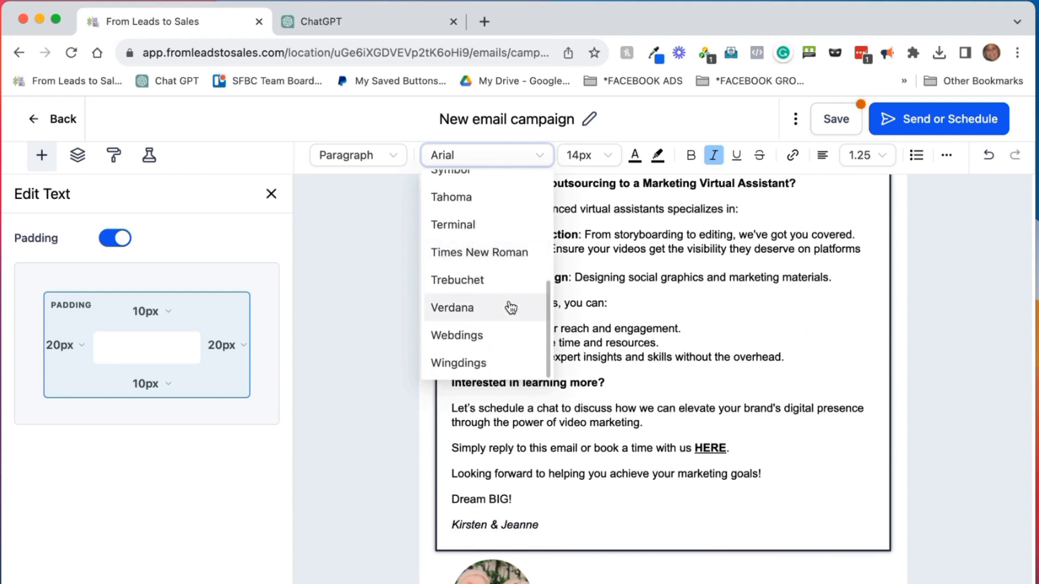
pyautogui.click(540, 156)
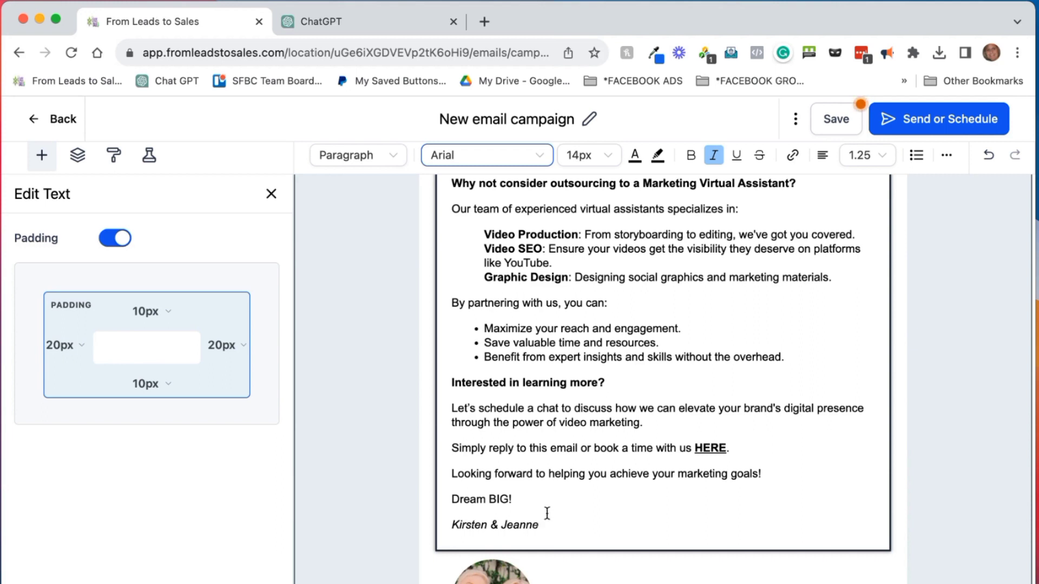
pyautogui.scroll(-1, 602, 479)
pyautogui.scroll(-1, 602, 479)
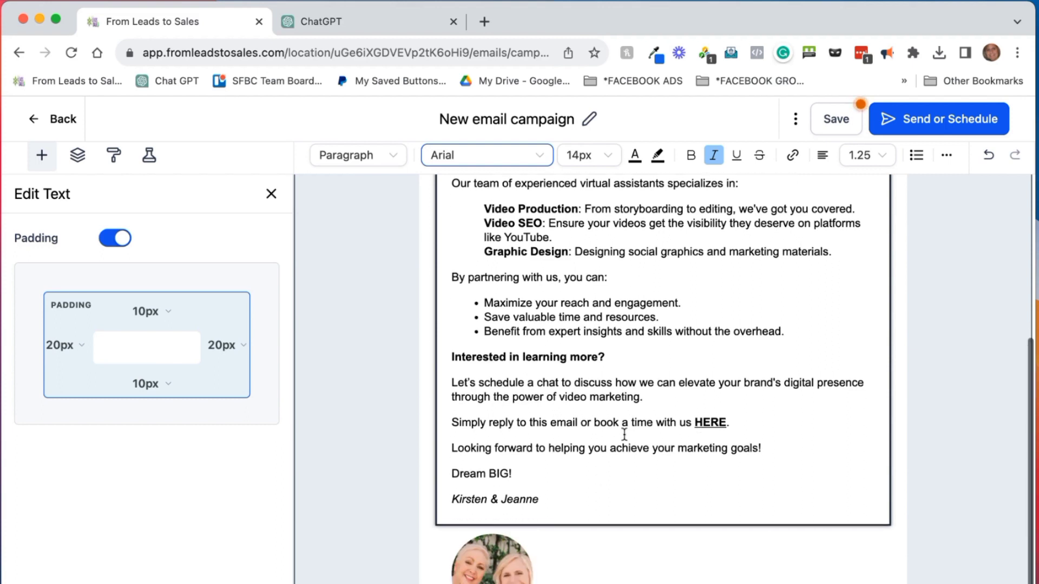
# Save the campaign and dismiss the Saved confirmation
pyautogui.click(832, 122)
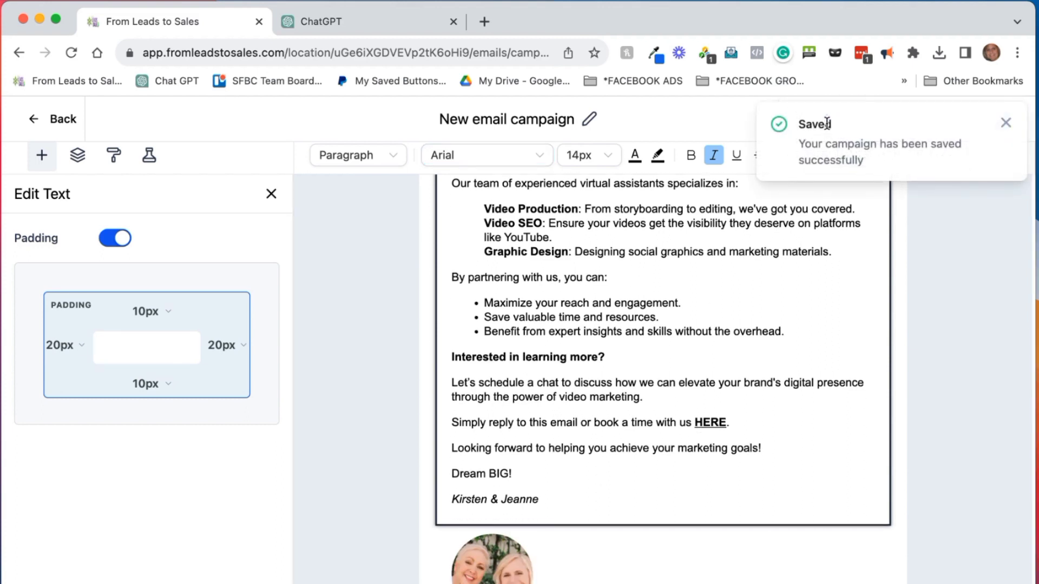
pyautogui.click(1005, 122)
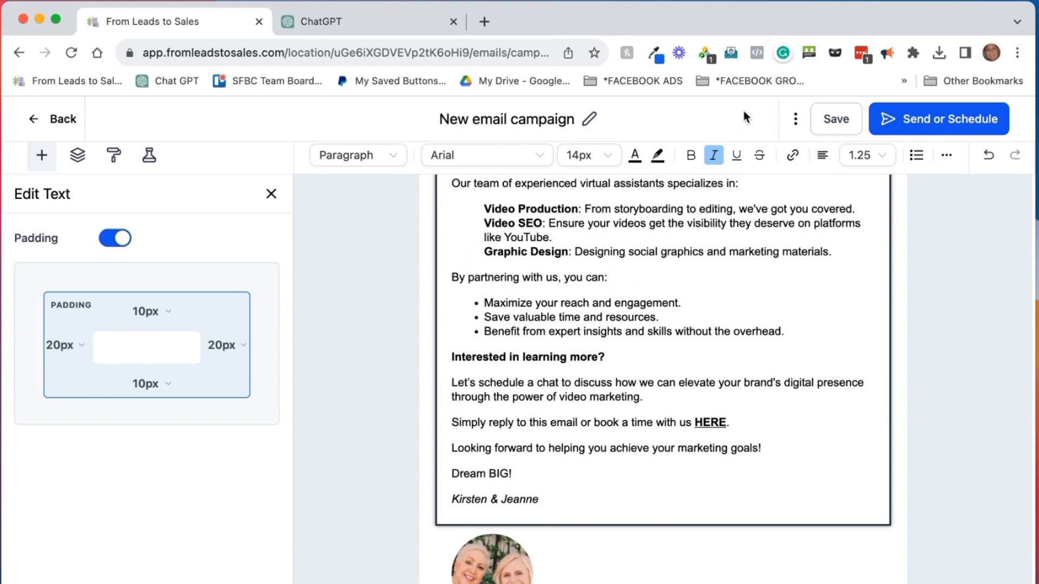
# Go to the campaign's Send or Schedule page
pyautogui.click(928, 121)
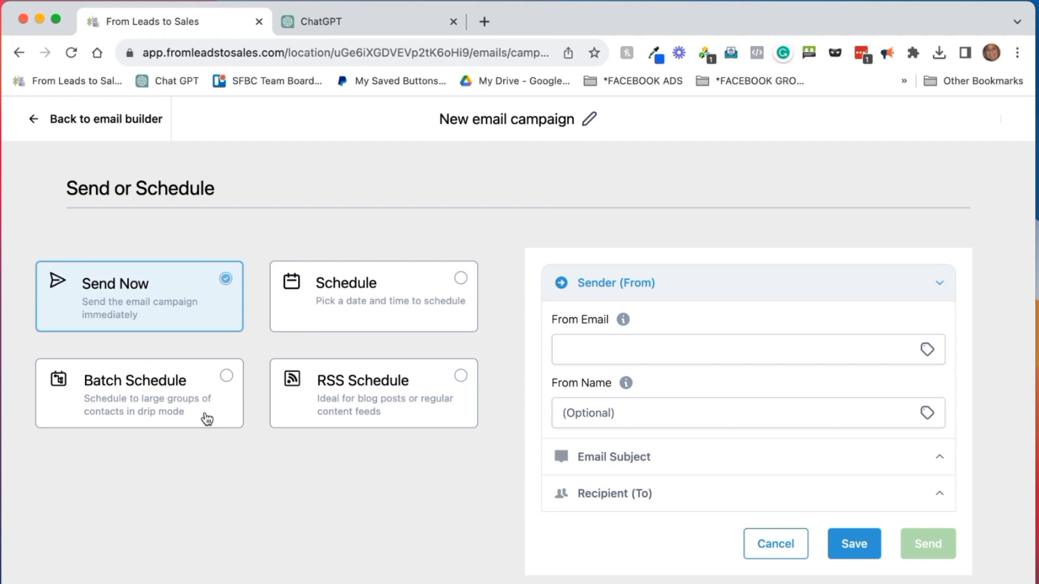
# Switch delivery to Batch Schedule with batches of 100 repeating every 1 hour
pyautogui.click(227, 378)
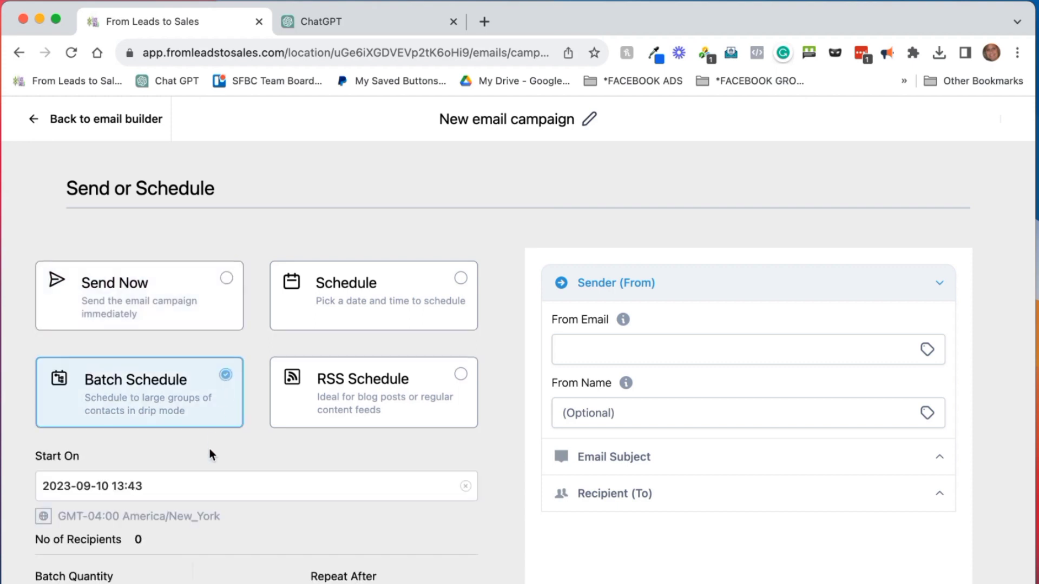
pyautogui.scroll(-3, 210, 455)
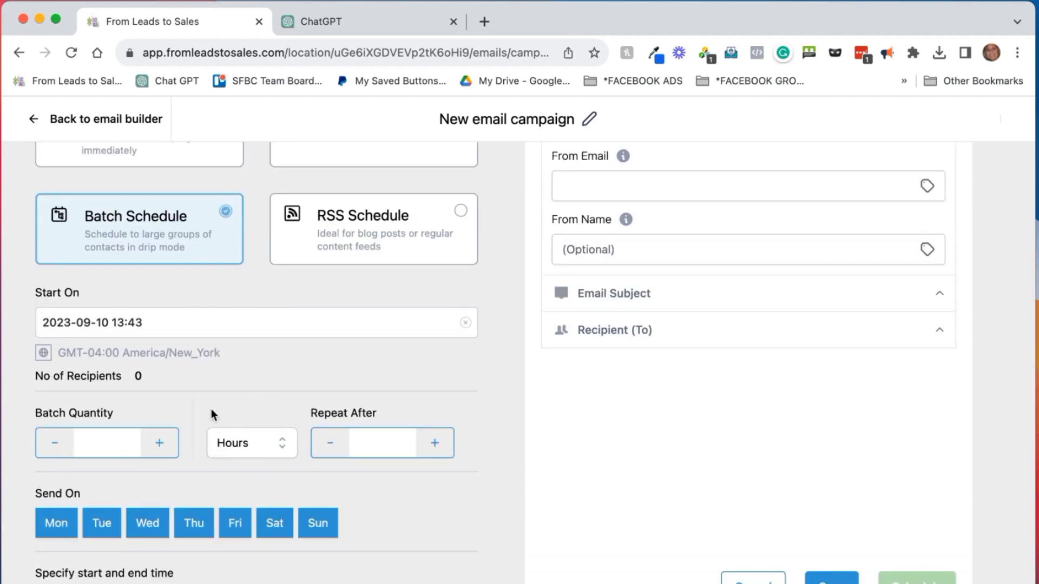
pyautogui.click(110, 442)
pyautogui.write('100')
pyautogui.click(253, 442)
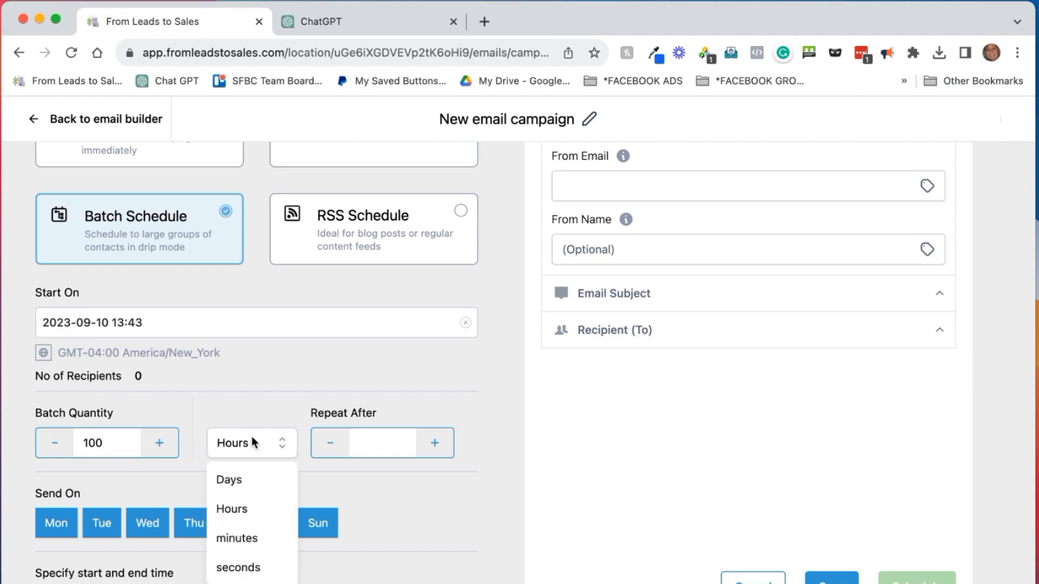
pyautogui.click(433, 445)
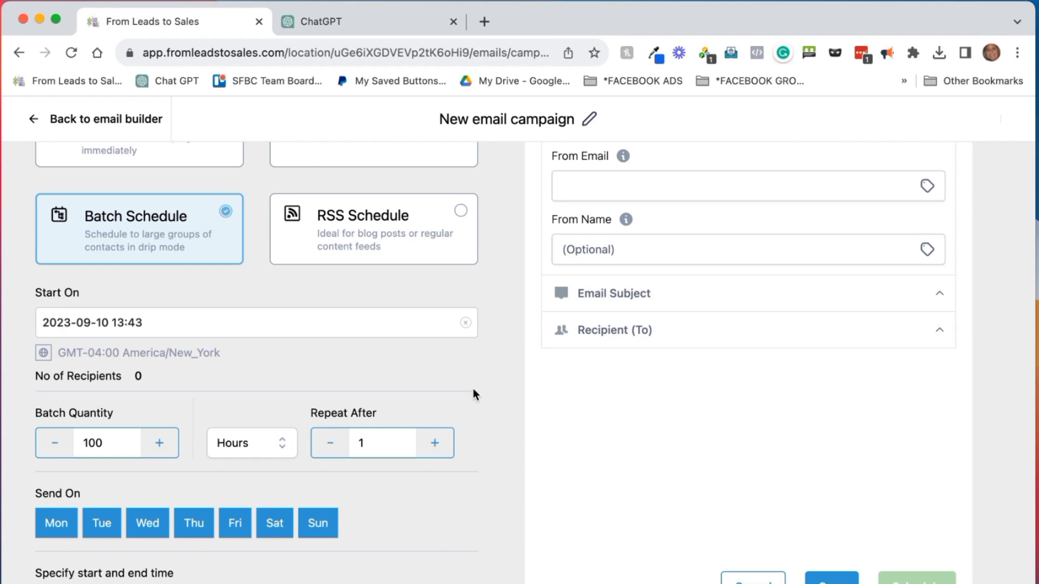
# Limit the batch send days to Wednesday only
pyautogui.click(61, 524)
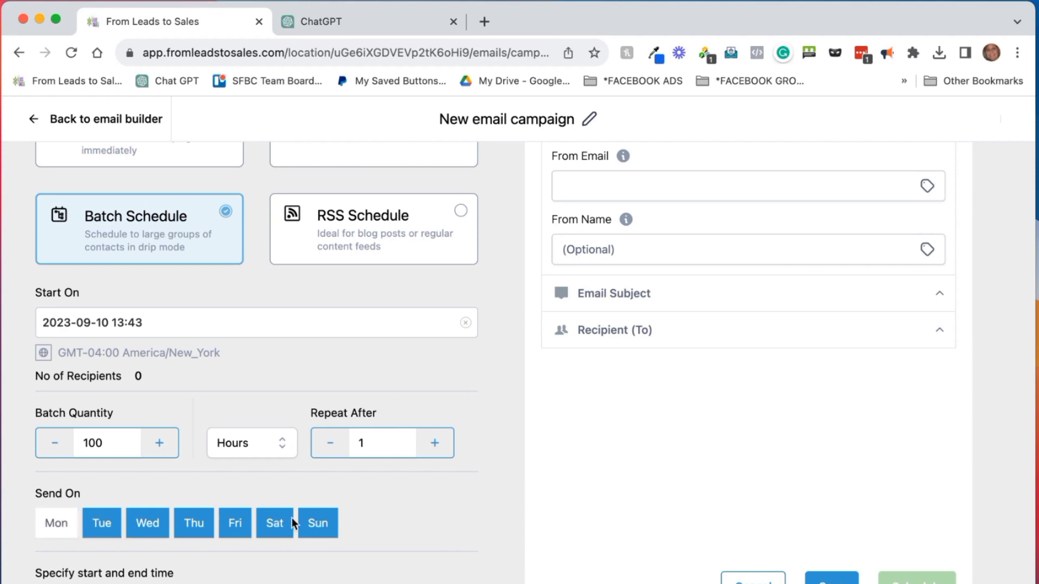
pyautogui.click(67, 527)
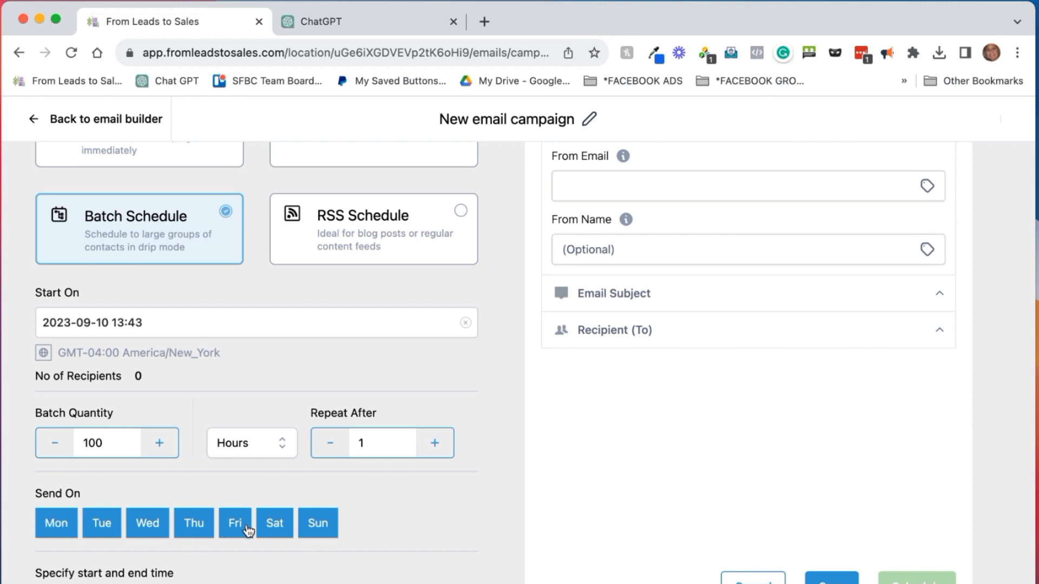
pyautogui.click(274, 526)
pyautogui.click(316, 527)
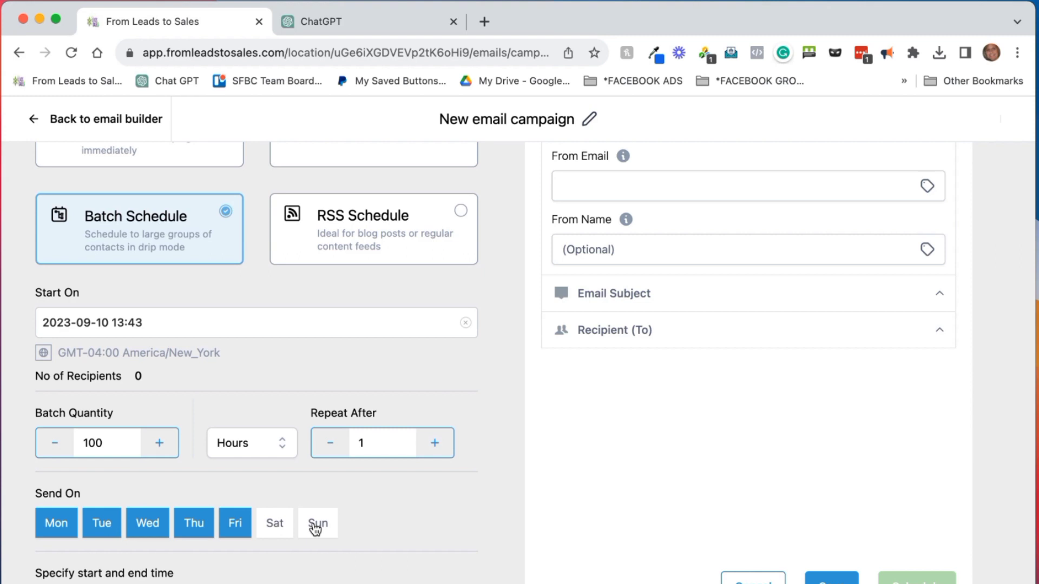
pyautogui.click(237, 525)
pyautogui.click(196, 526)
pyautogui.click(97, 526)
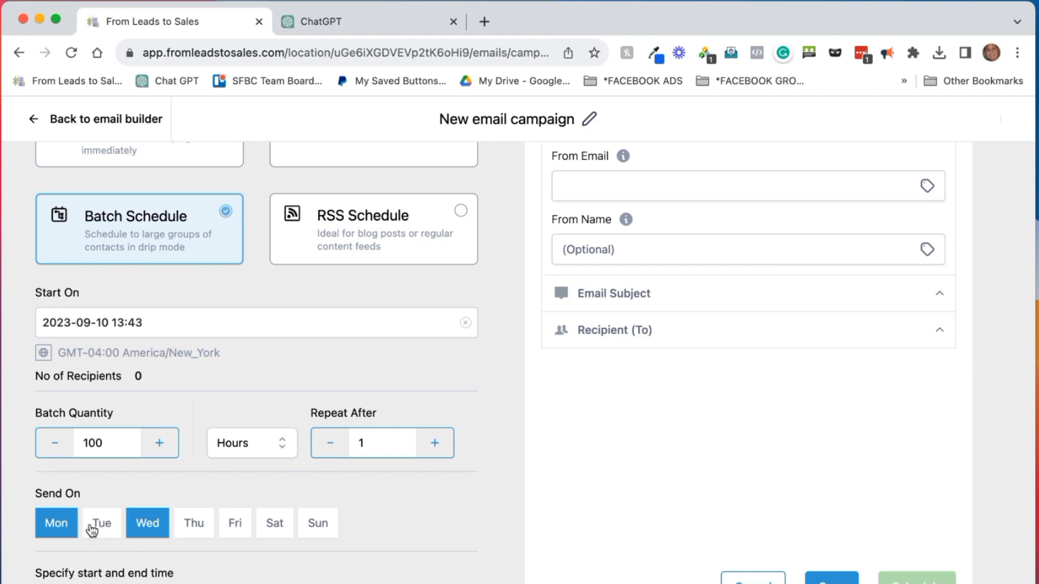
pyautogui.click(55, 527)
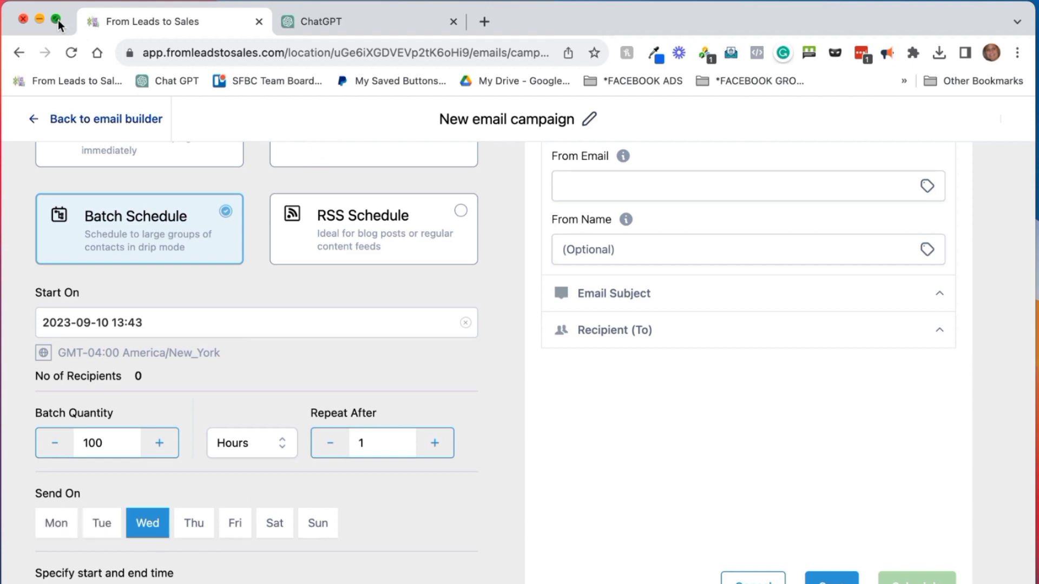
# Review the schedule settings in full-screen mode, then exit full screen
pyautogui.press('ctrl+super+f')
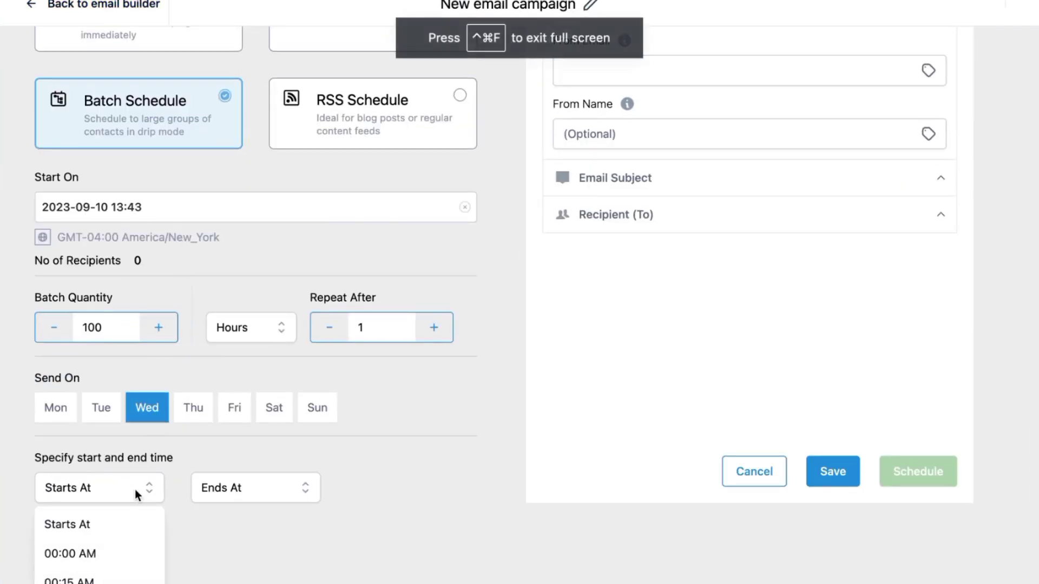
pyautogui.scroll(3, 135, 489)
pyautogui.scroll(-3, 81, 562)
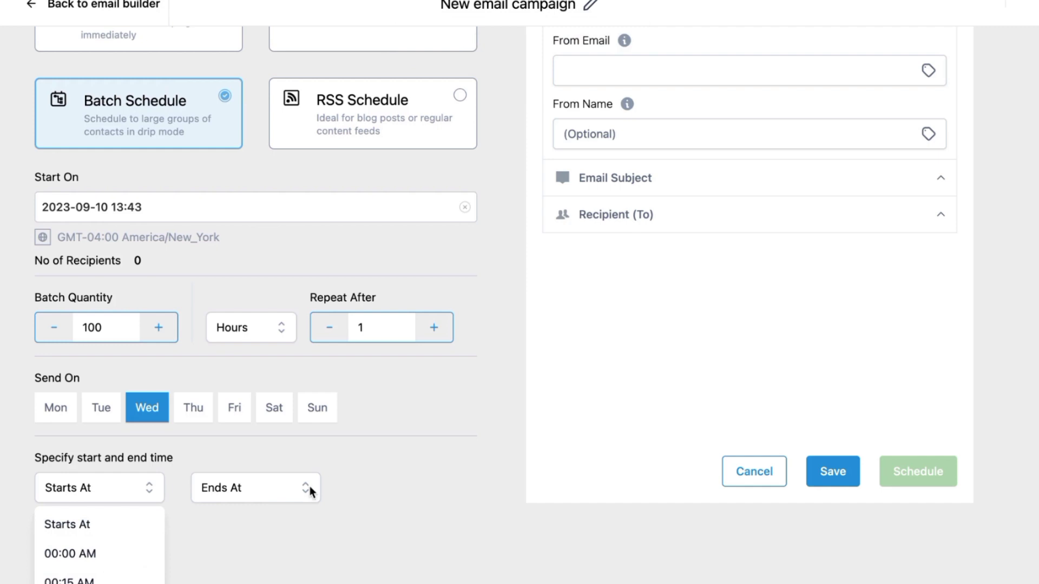
pyautogui.scroll(3, 307, 491)
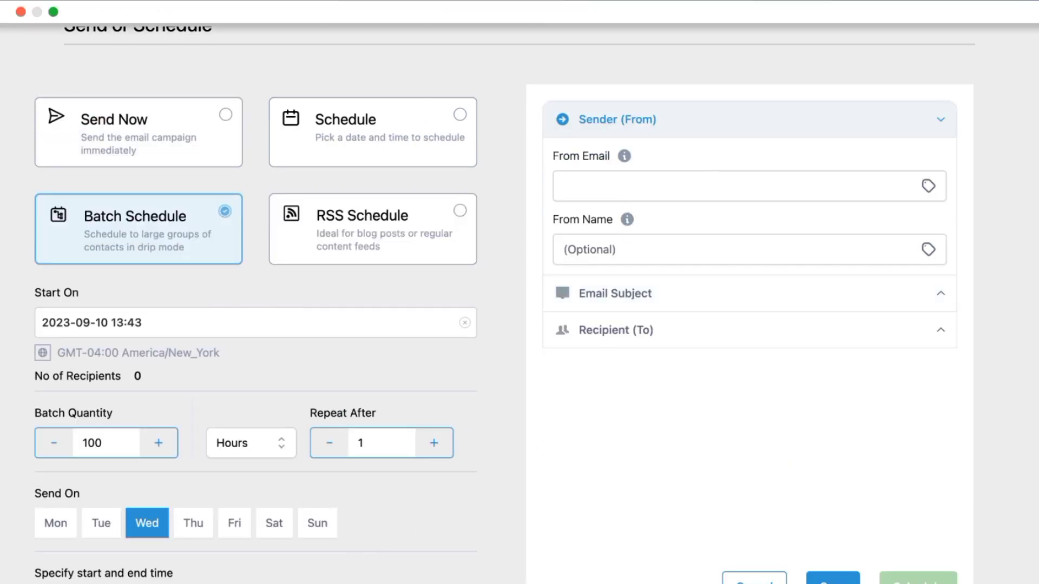
pyautogui.click(53, 12)
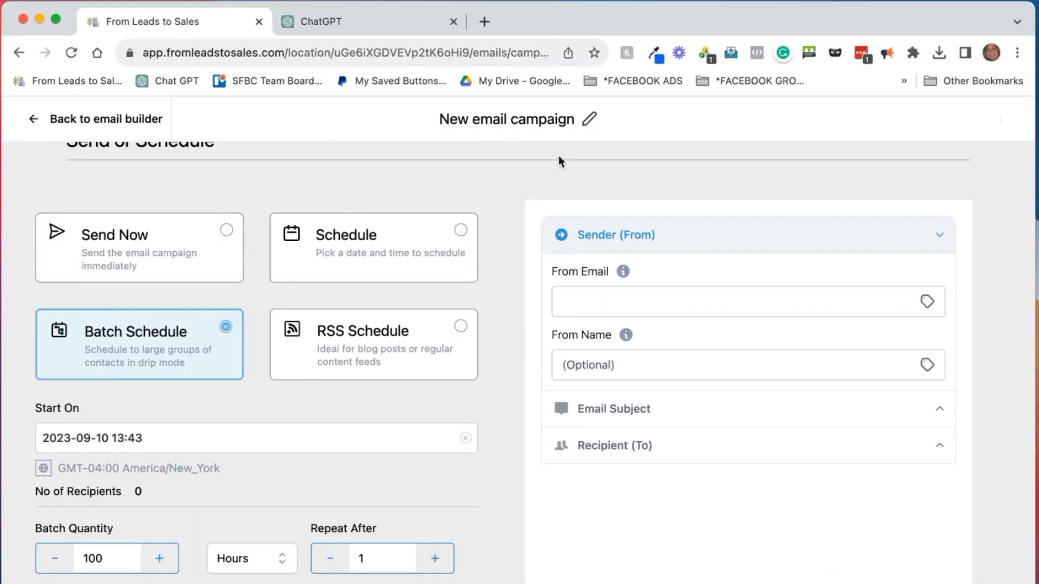
# Enter the sender's e-mail address in From Email
pyautogui.click(410, 10)
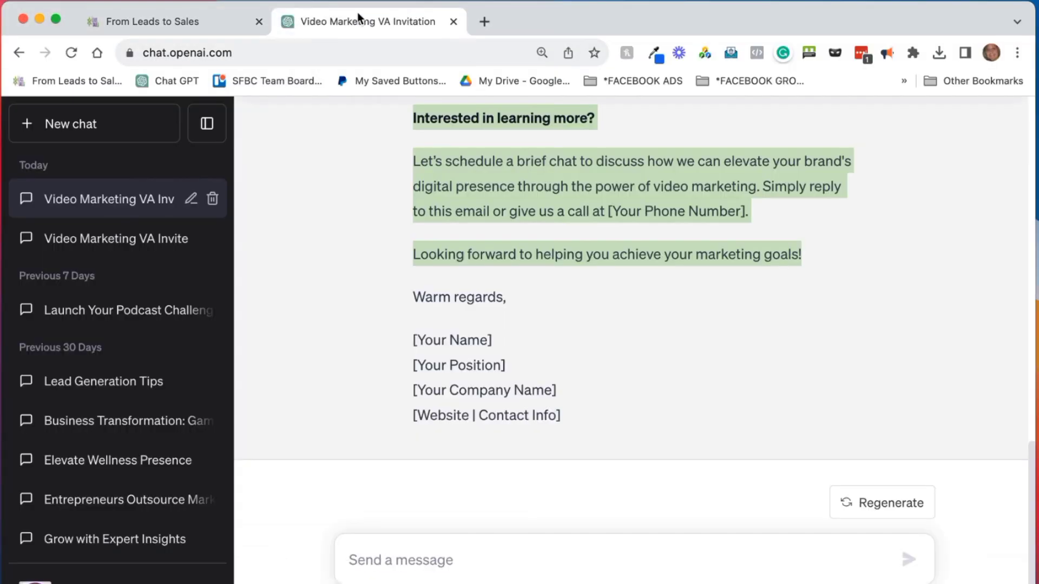
pyautogui.click(216, 27)
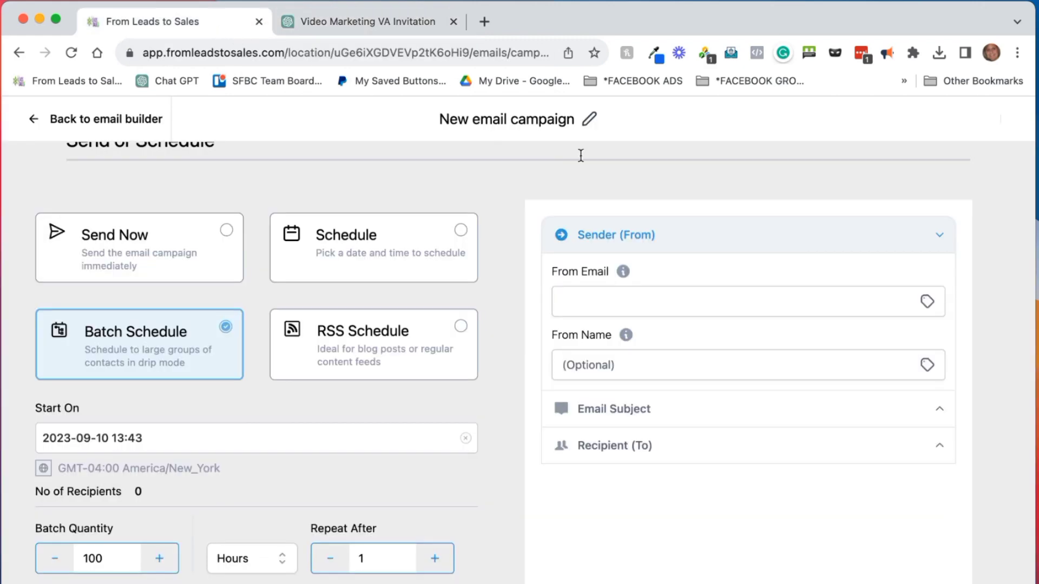
pyautogui.click(623, 300)
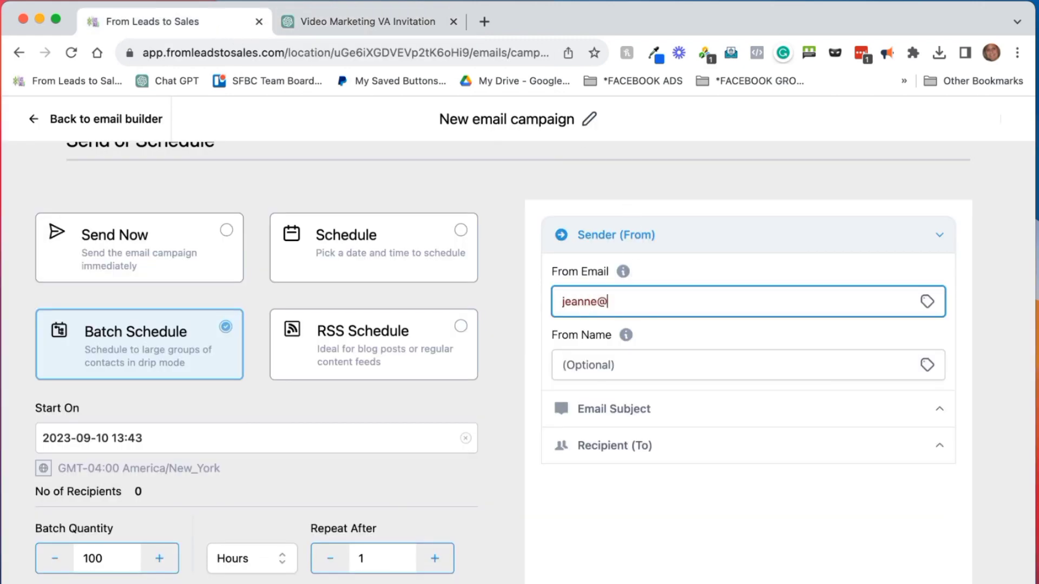
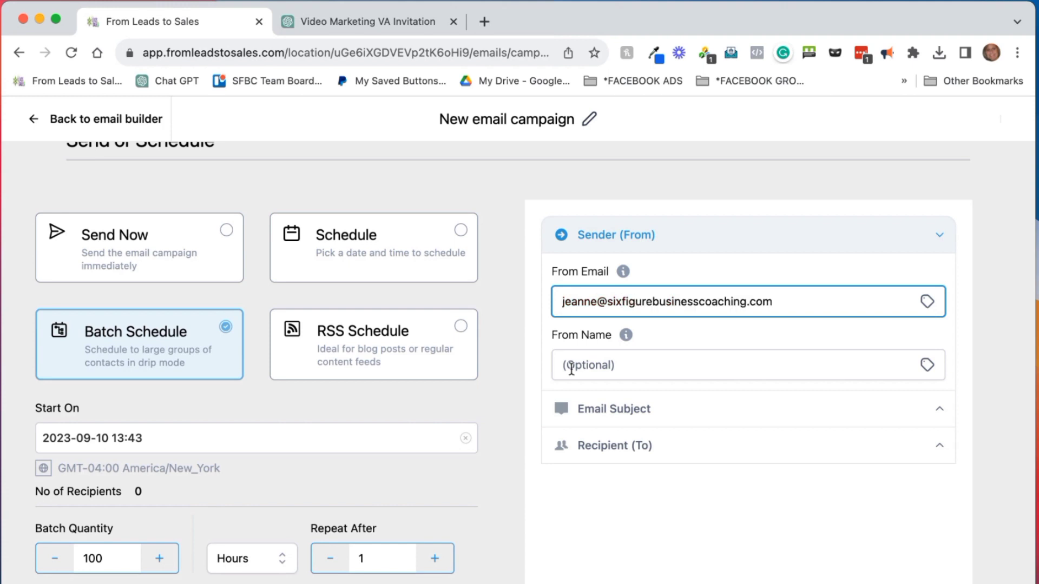
# Enter both senders' names as From Name and expand the Email Subject section
pyautogui.click(614, 361)
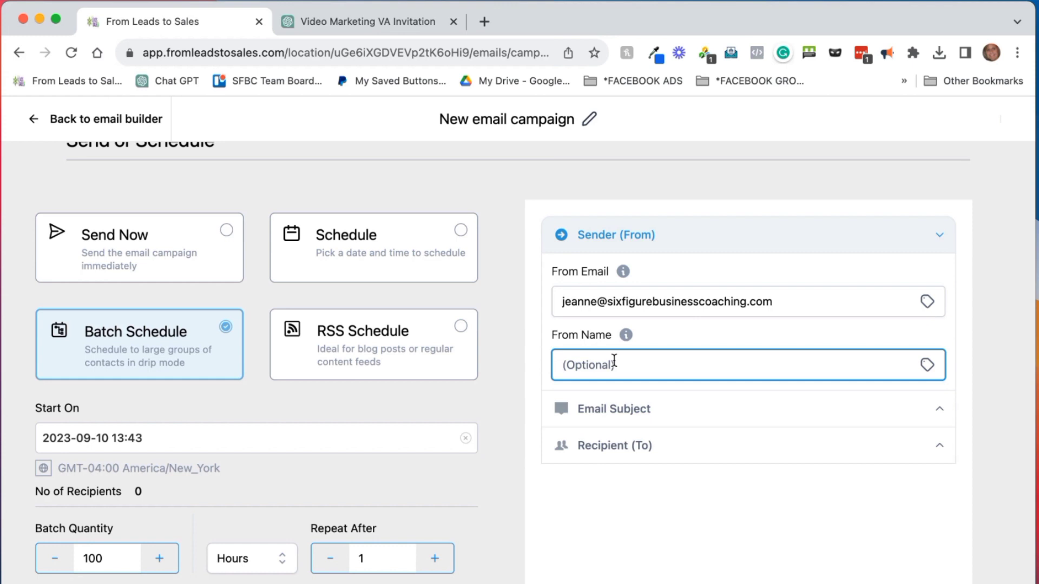
pyautogui.write('Kirsten J')
pyautogui.press('BackSpace')
pyautogui.press('BackSpace')
pyautogui.write('& Jeanne')
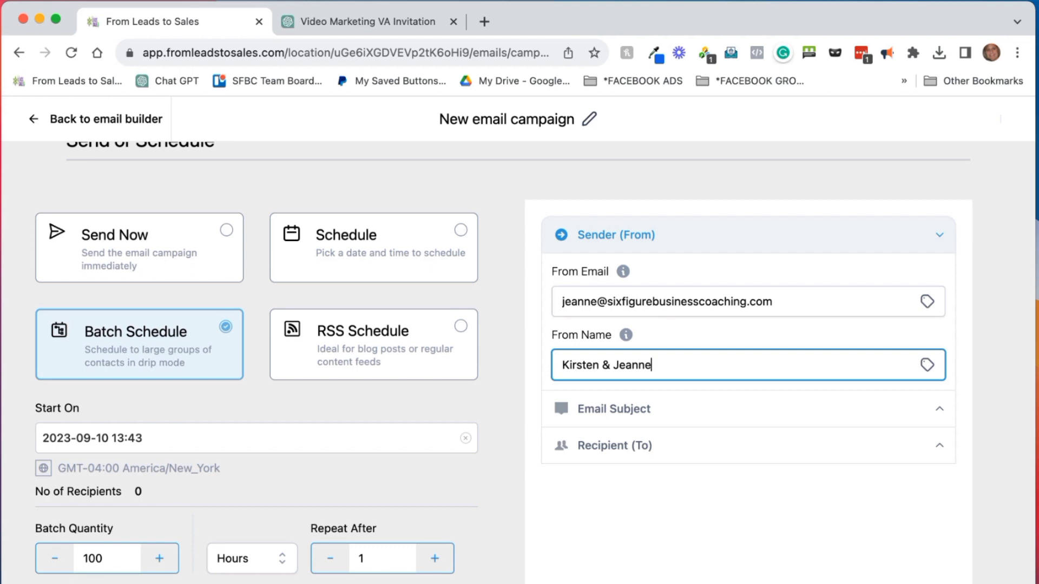
pyautogui.click(665, 408)
pyautogui.scroll(-3, 665, 401)
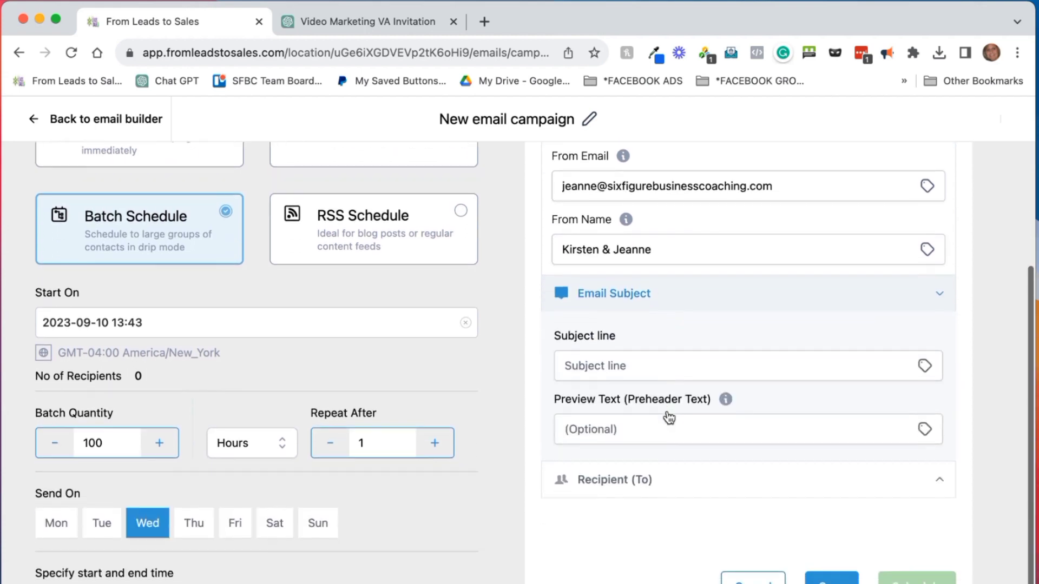
# Copy the 'Unlock the Power of Video Marketing with Expert Assistance' subject from the ChatGPT draft
pyautogui.click(414, 18)
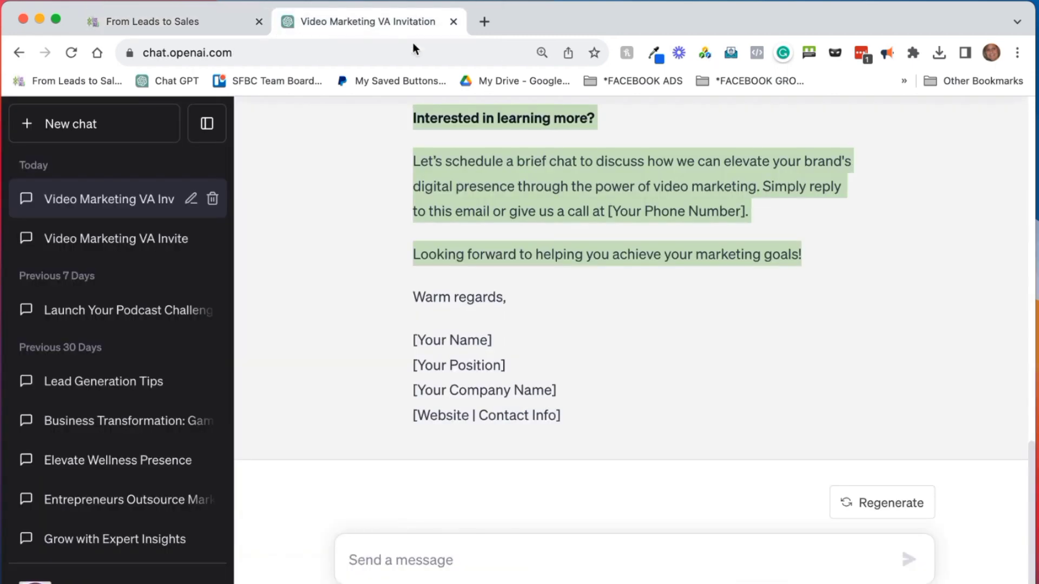
pyautogui.scroll(5, 522, 210)
pyautogui.scroll(5, 522, 210)
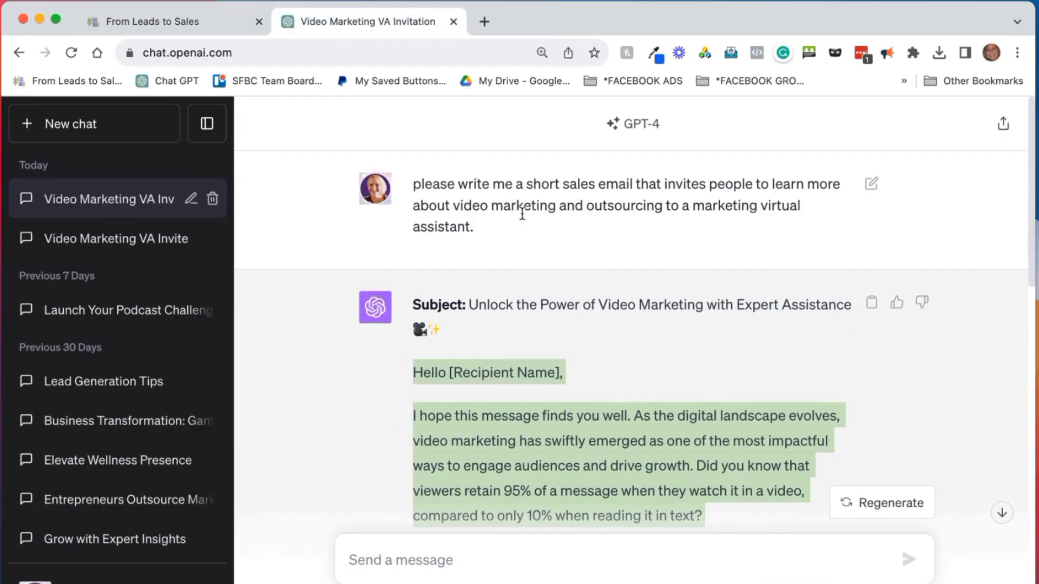
pyautogui.click(530, 335)
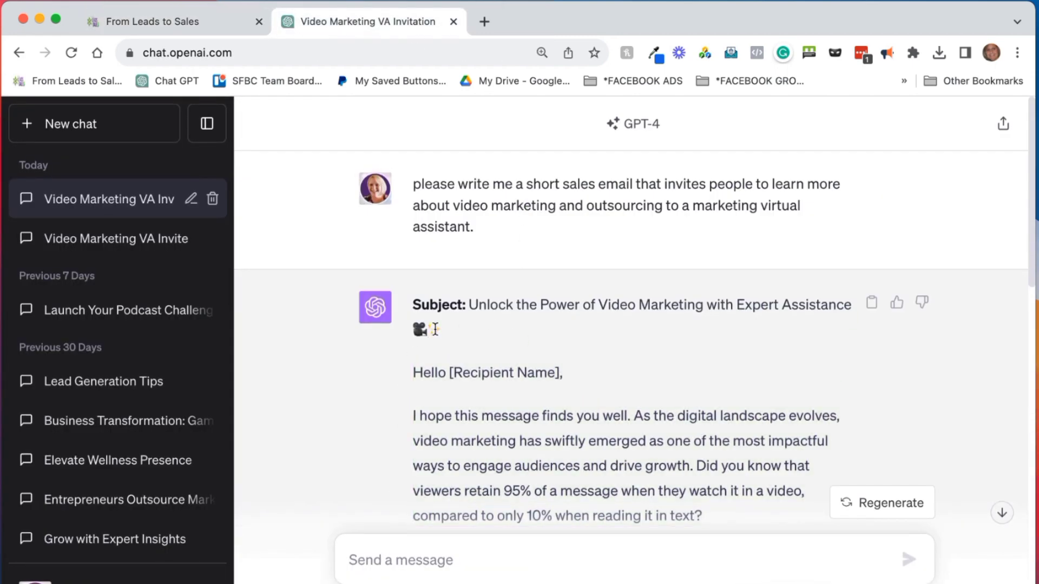
pyautogui.moveTo(469, 304); pyautogui.dragTo(469, 331)
pyautogui.press('super+c')
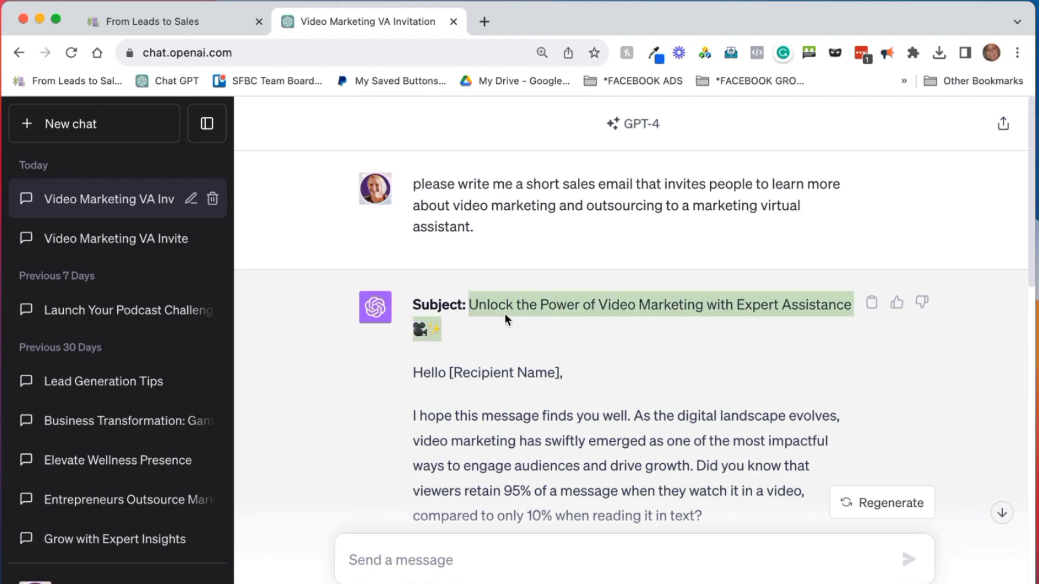
pyautogui.click(232, 31)
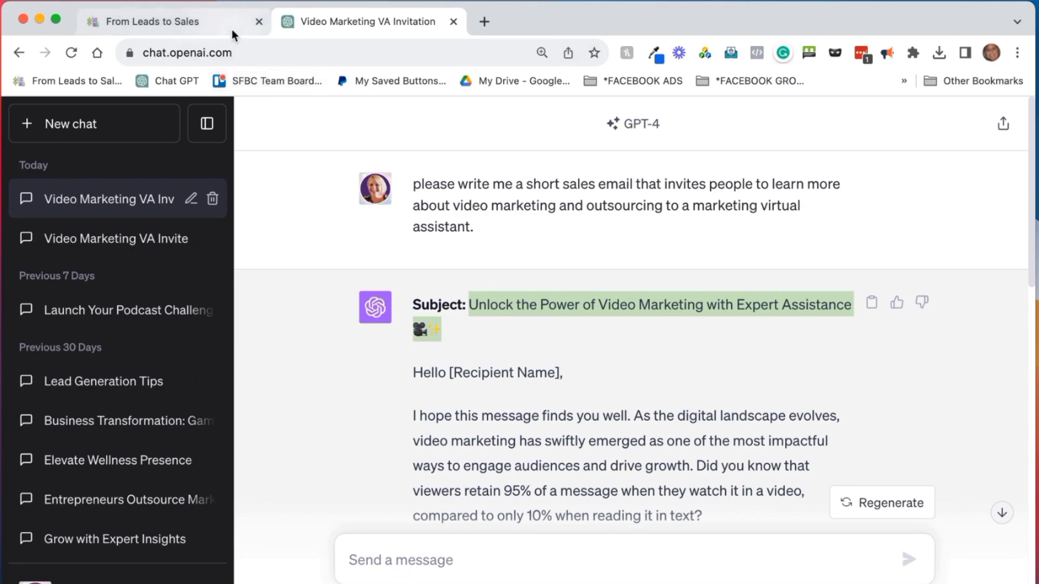
# Paste the ChatGPT subject and move its 🎥✨ emojis to the front
pyautogui.click(627, 366)
pyautogui.press('super+v')
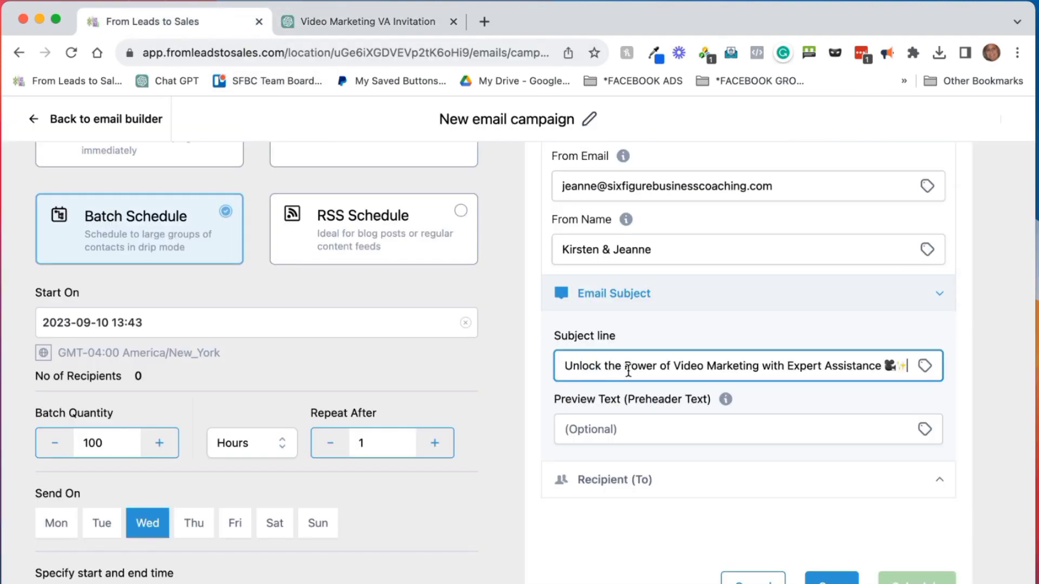
pyautogui.moveTo(884, 365); pyautogui.dragTo(911, 366)
pyautogui.press('super+c')
pyautogui.press('BackSpace')
pyautogui.click(564, 365)
pyautogui.press('super+v')
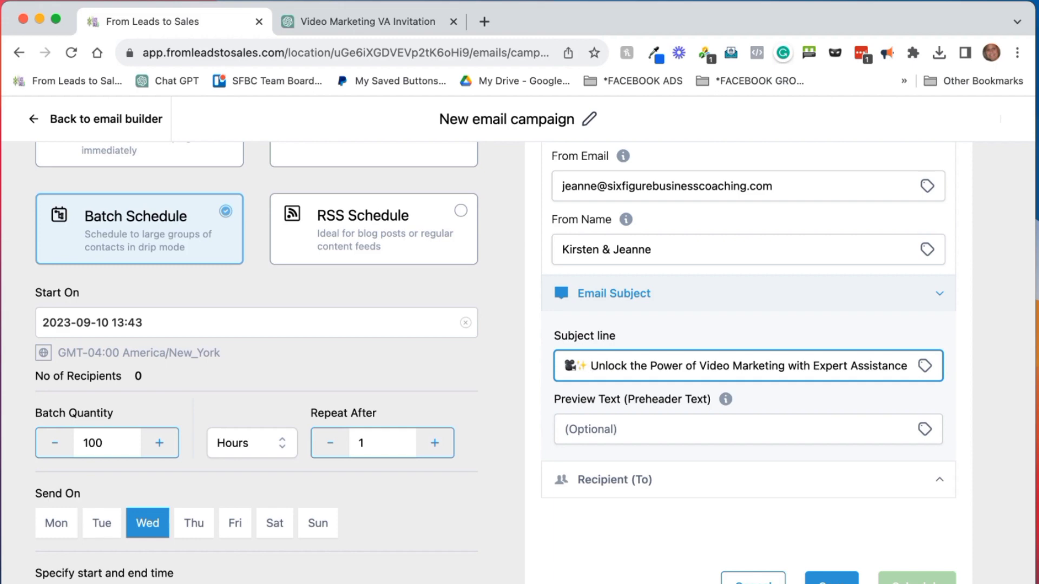
# Move 'with Expert Assistance' out of the subject into Preview Text
pyautogui.moveTo(787, 366); pyautogui.dragTo(905, 366)
pyautogui.press('super+c')
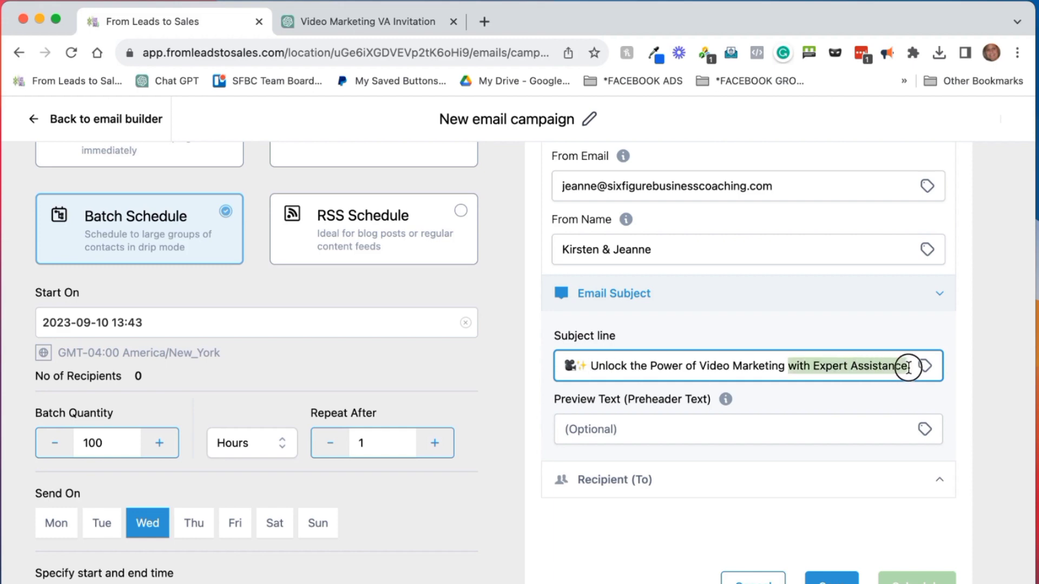
pyautogui.press('BackSpace')
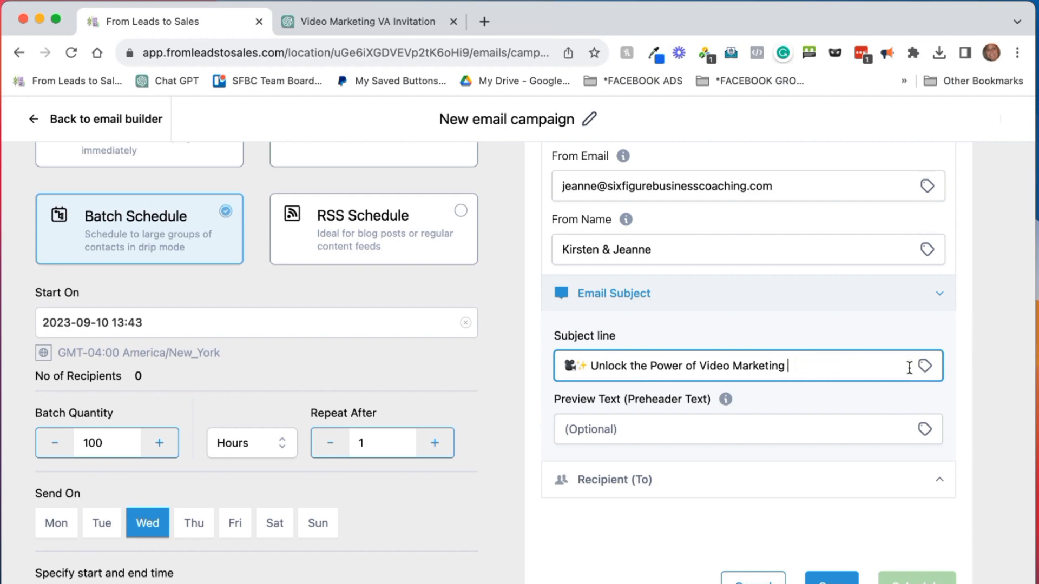
pyautogui.click(765, 425)
pyautogui.press('super+v')
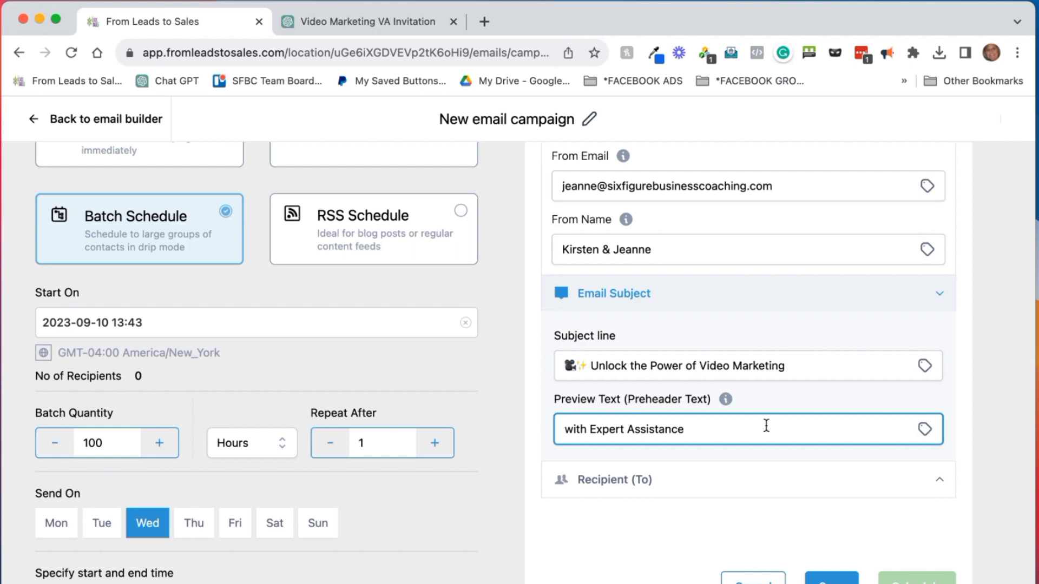
# Set the recipients to contacts tagged networking: bni
pyautogui.click(693, 479)
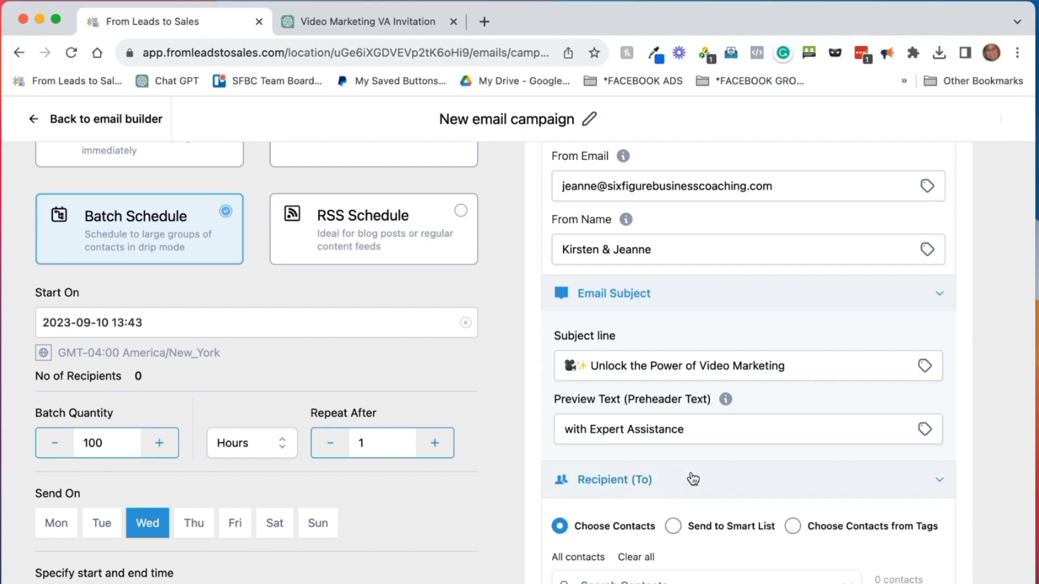
pyautogui.scroll(-2, 693, 478)
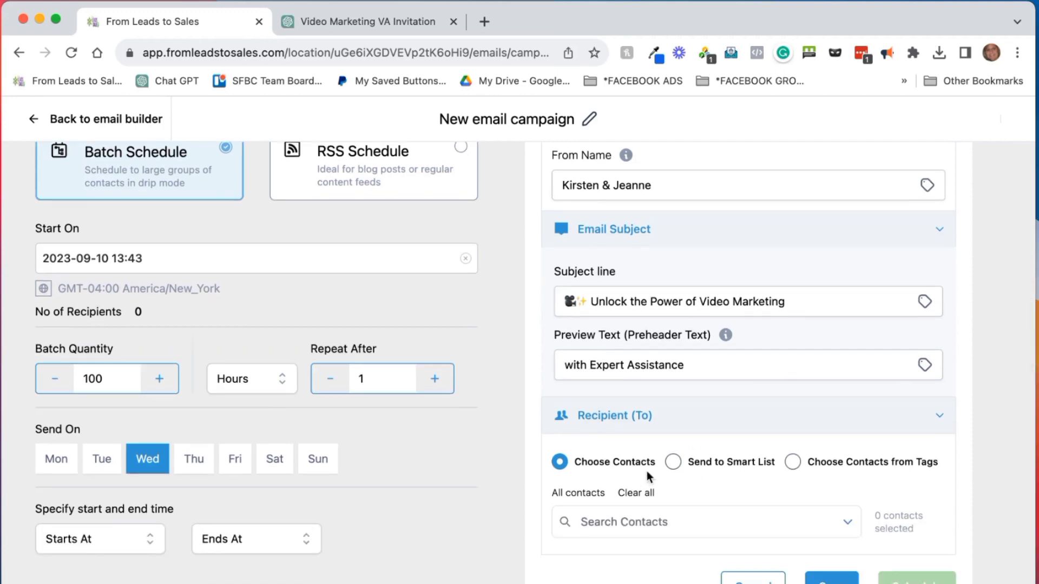
pyautogui.click(792, 461)
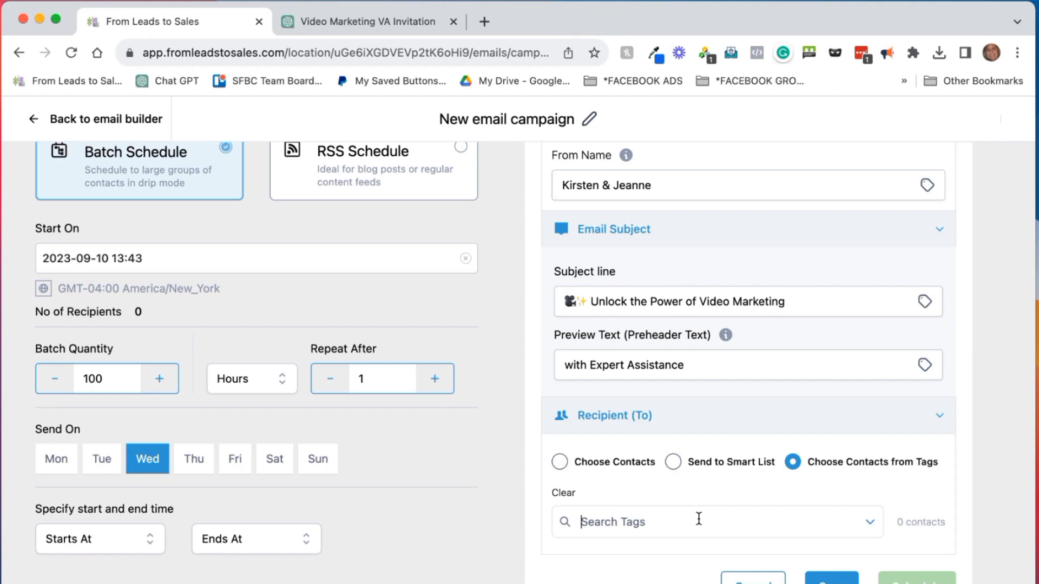
pyautogui.write('bni')
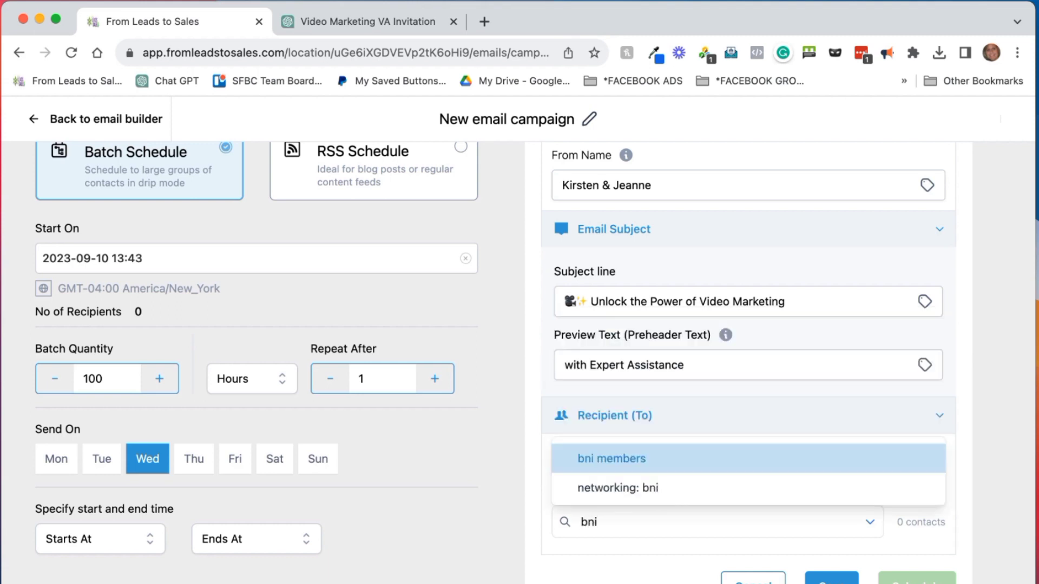
pyautogui.click(684, 487)
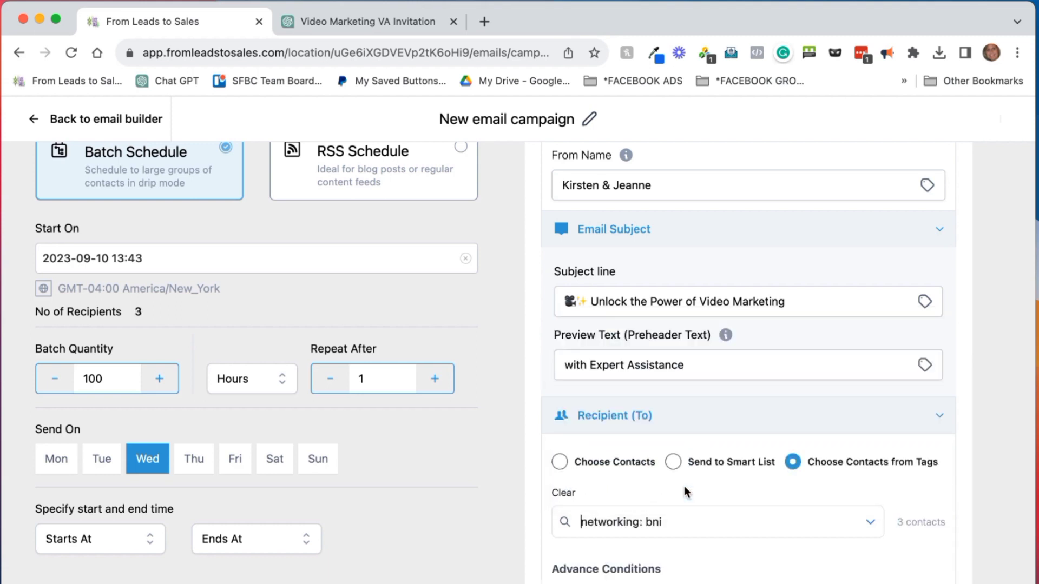
# Include contacts tagged later via Advance Conditions and save the campaign
pyautogui.scroll(-3, 801, 503)
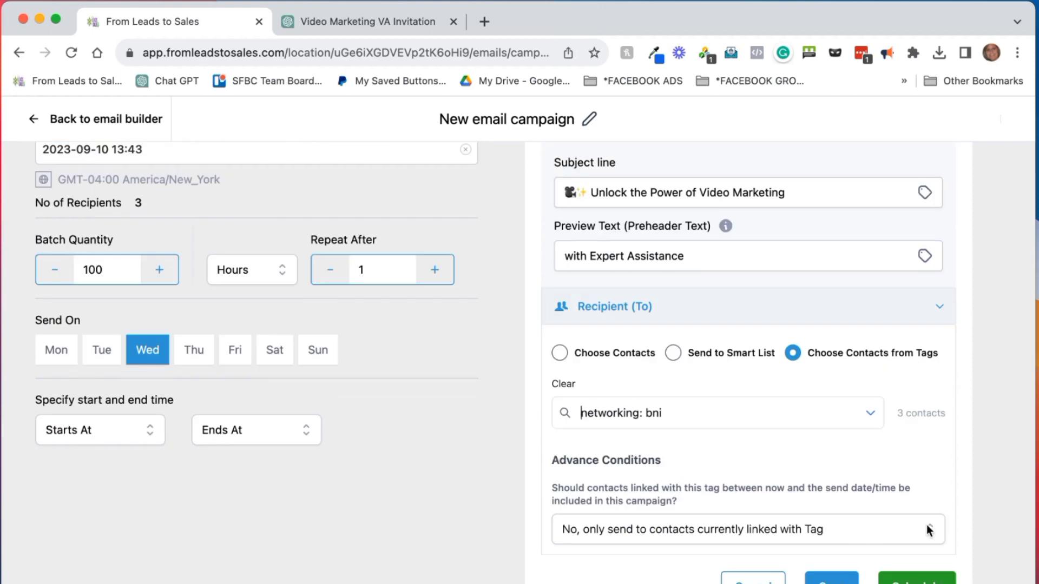
pyautogui.click(926, 528)
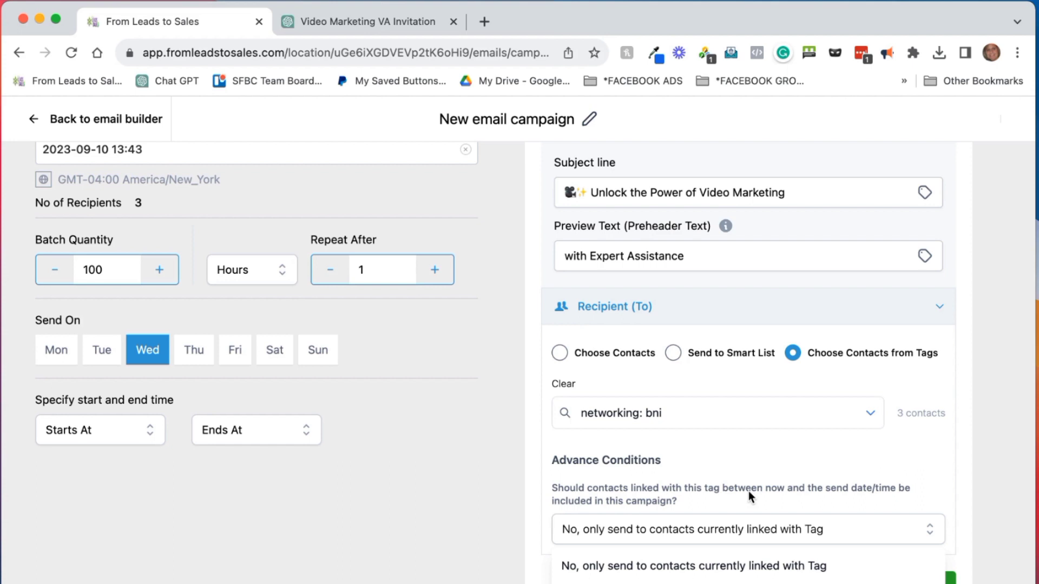
pyautogui.click(749, 582)
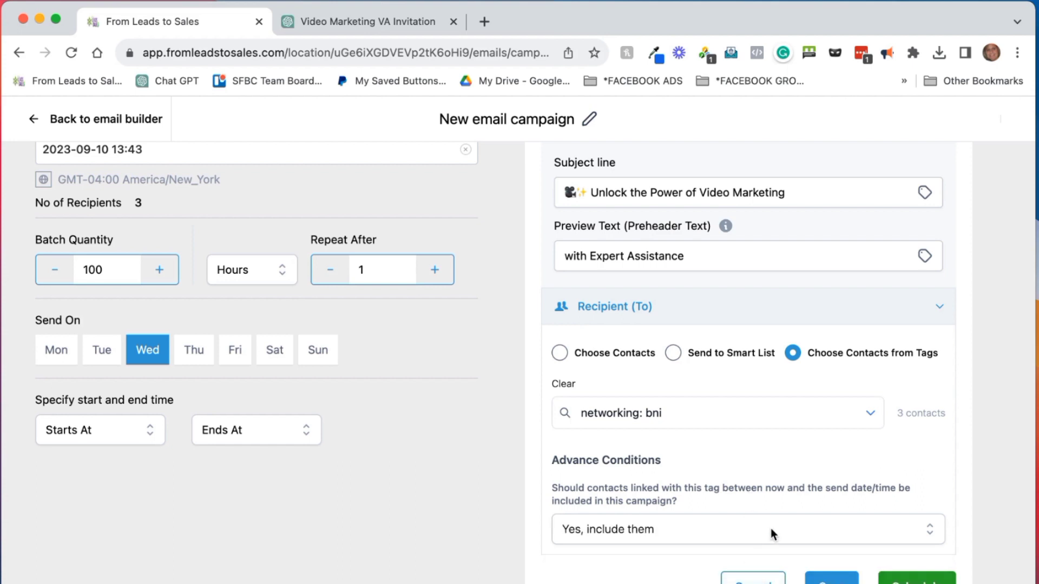
pyautogui.click(836, 569)
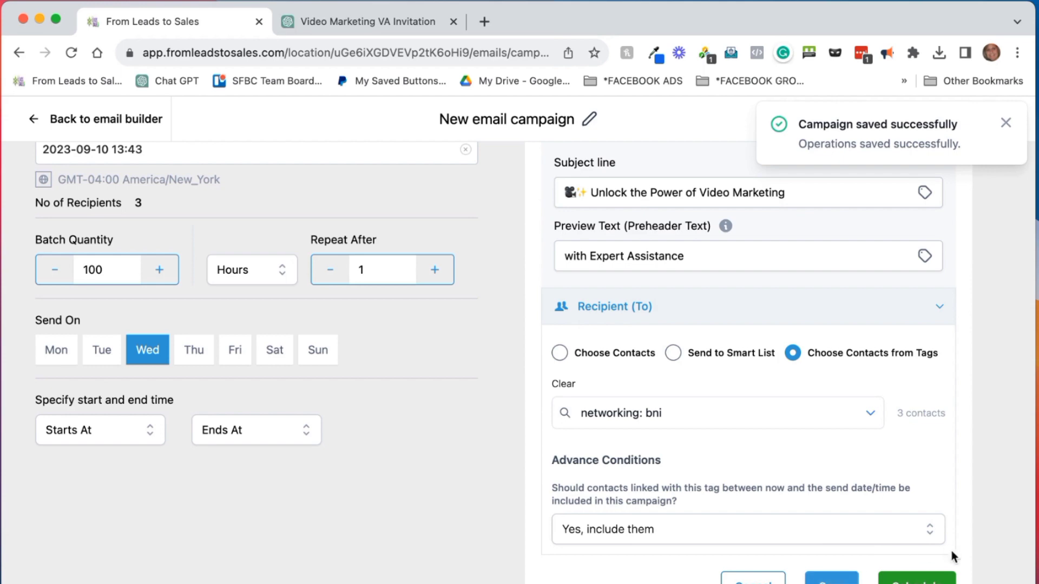
pyautogui.click(1006, 124)
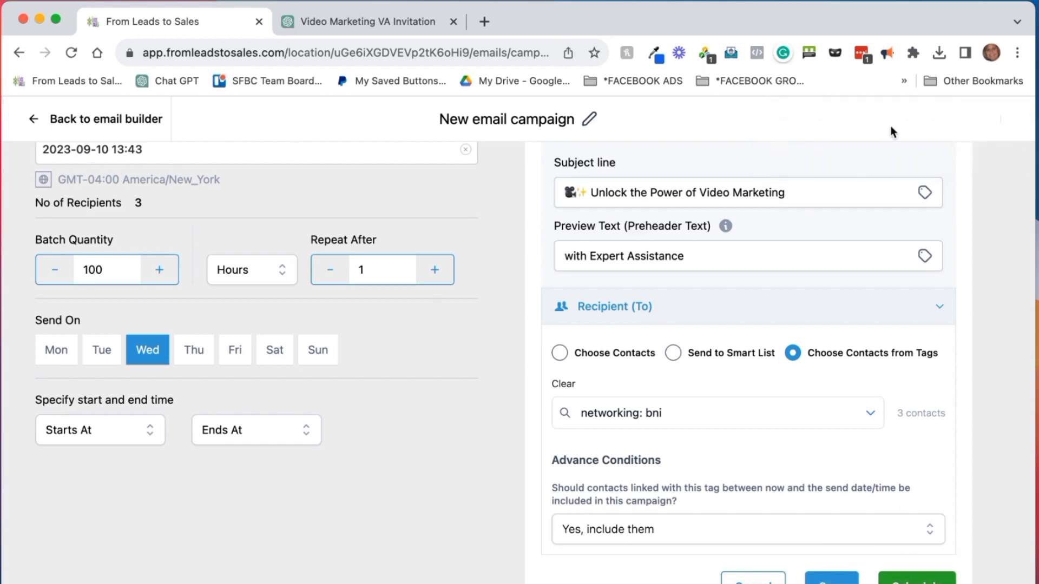
# Preview the finished email on desktop, then return to the design editor's options menu
pyautogui.click(115, 119)
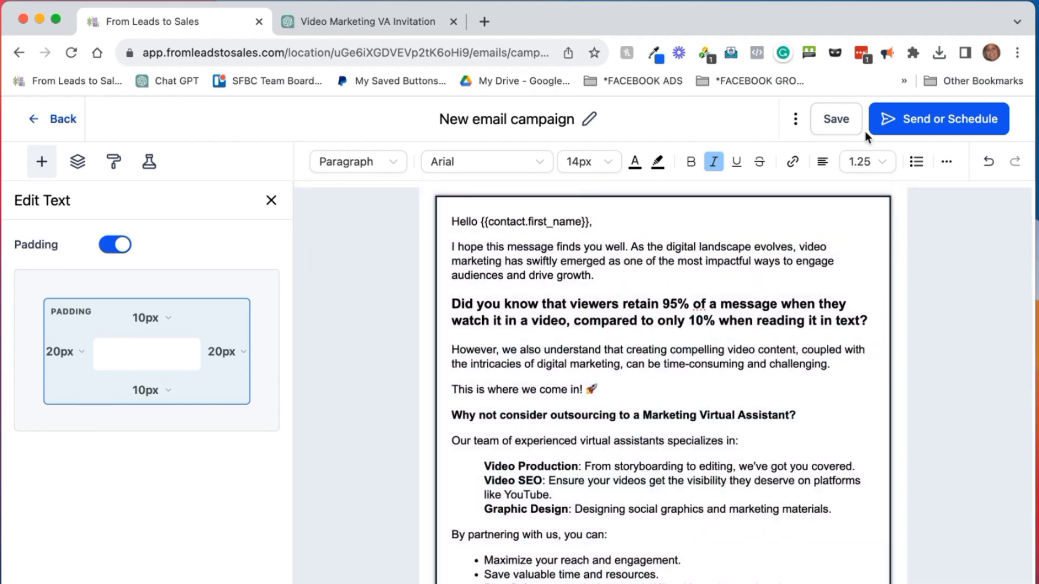
pyautogui.click(797, 120)
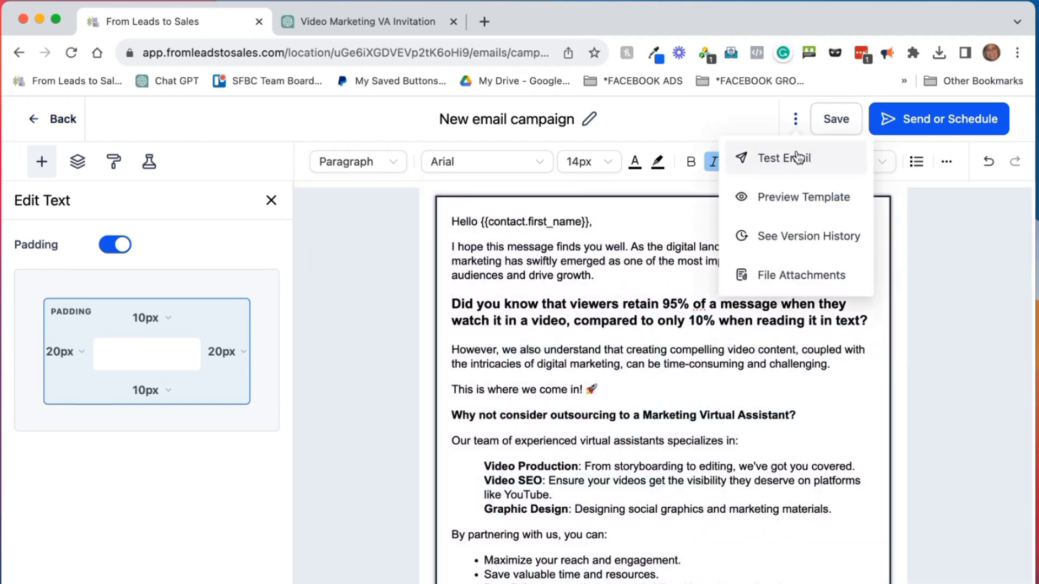
pyautogui.click(798, 196)
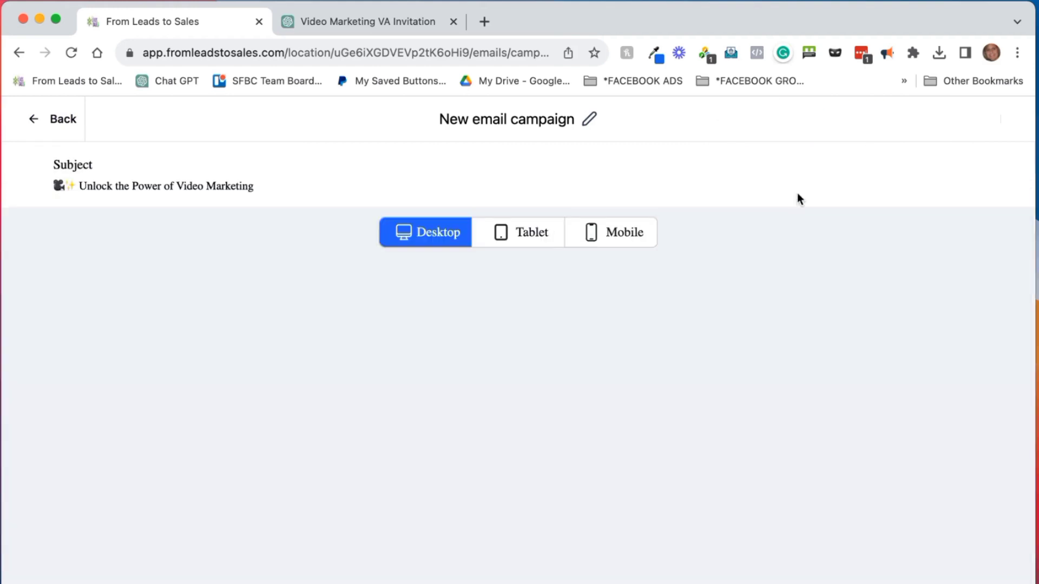
pyautogui.scroll(-7, 757, 337)
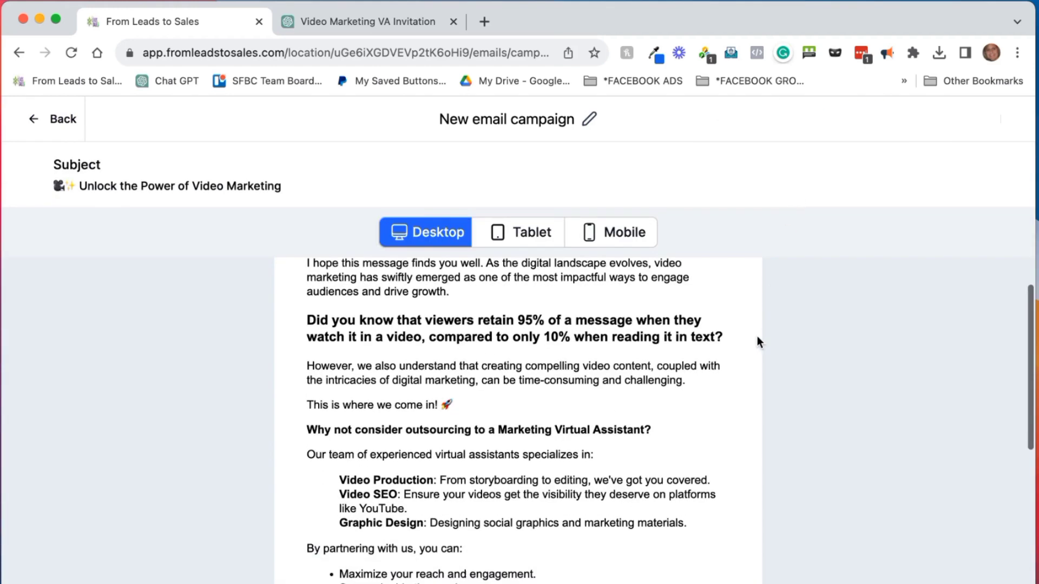
pyautogui.scroll(7, 757, 336)
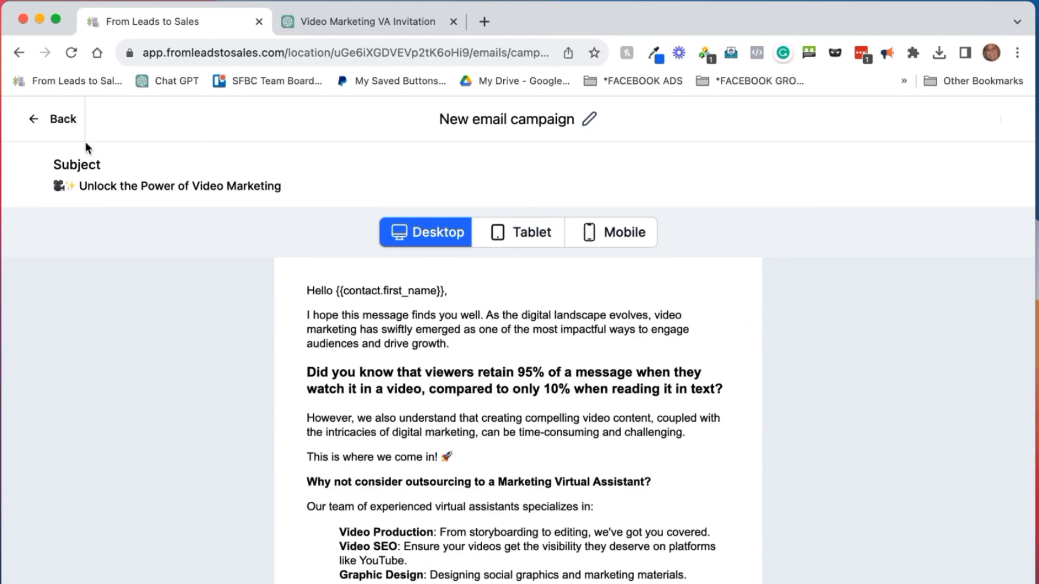
pyautogui.click(56, 120)
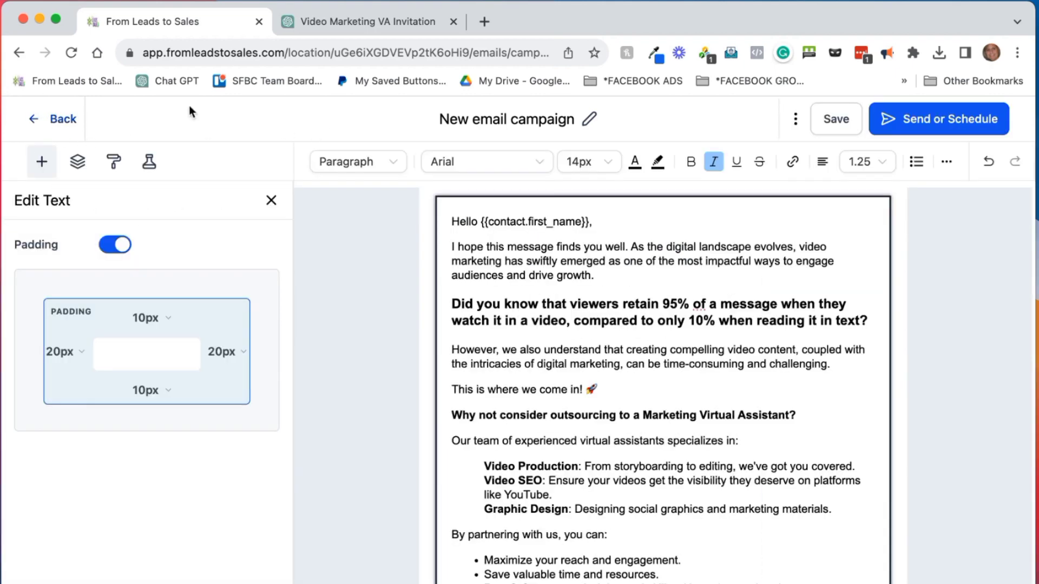
pyautogui.click(794, 118)
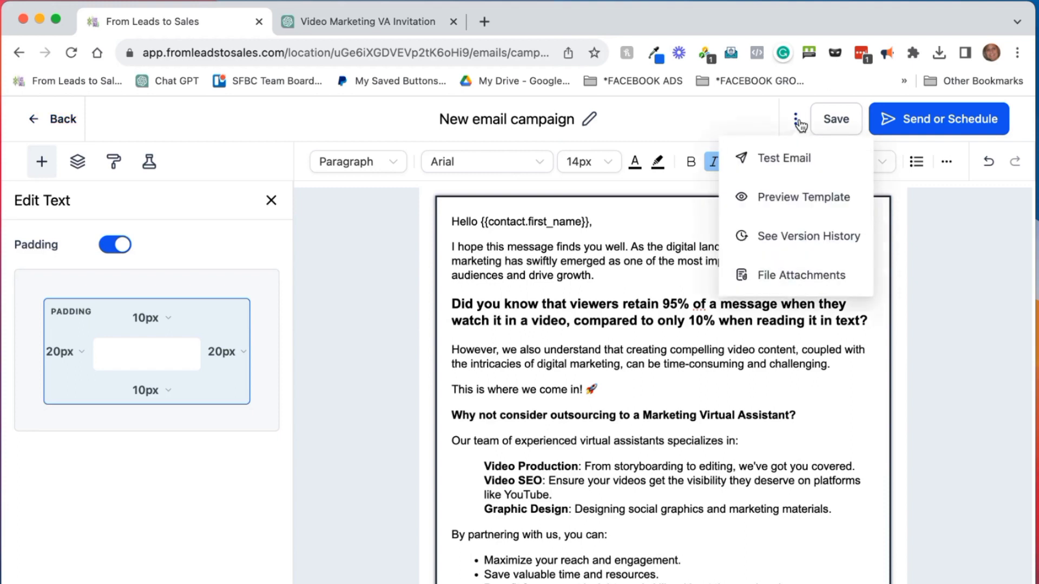
# Review the Test Email sender, recipient and subject fields, then view the campaign's Send or Schedule page
pyautogui.click(780, 159)
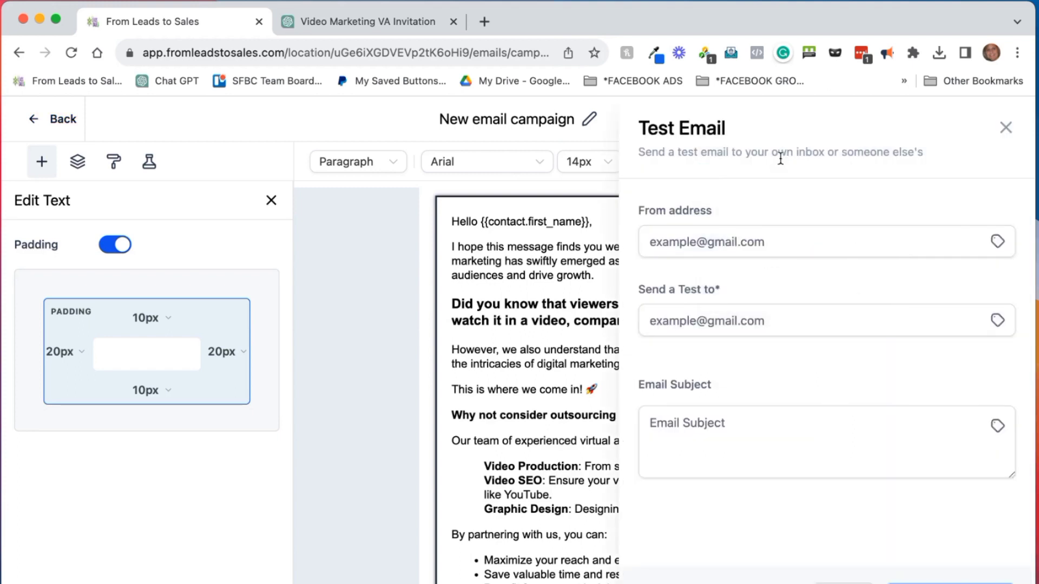
pyautogui.click(673, 242)
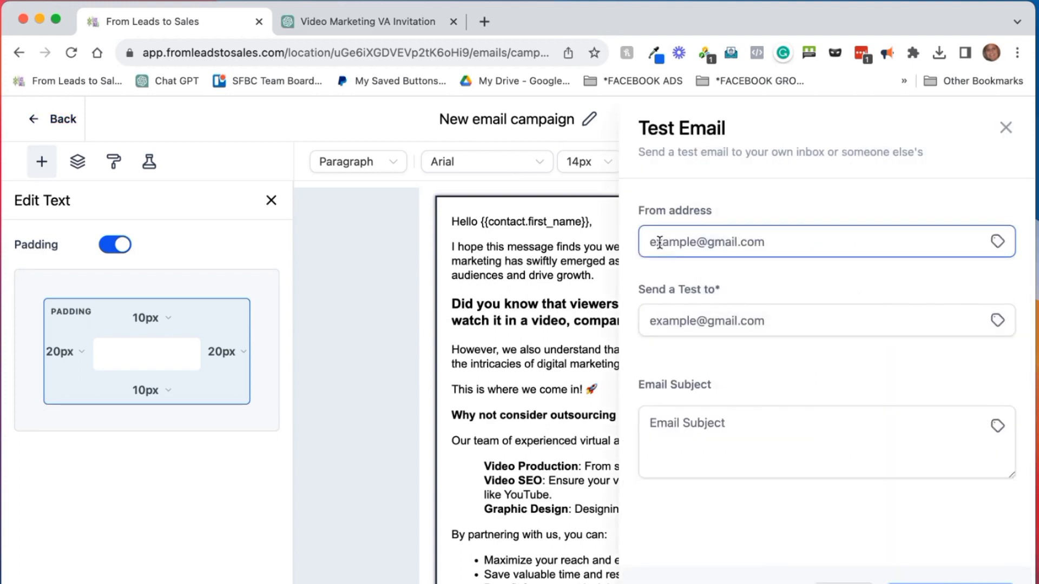
pyautogui.click(647, 324)
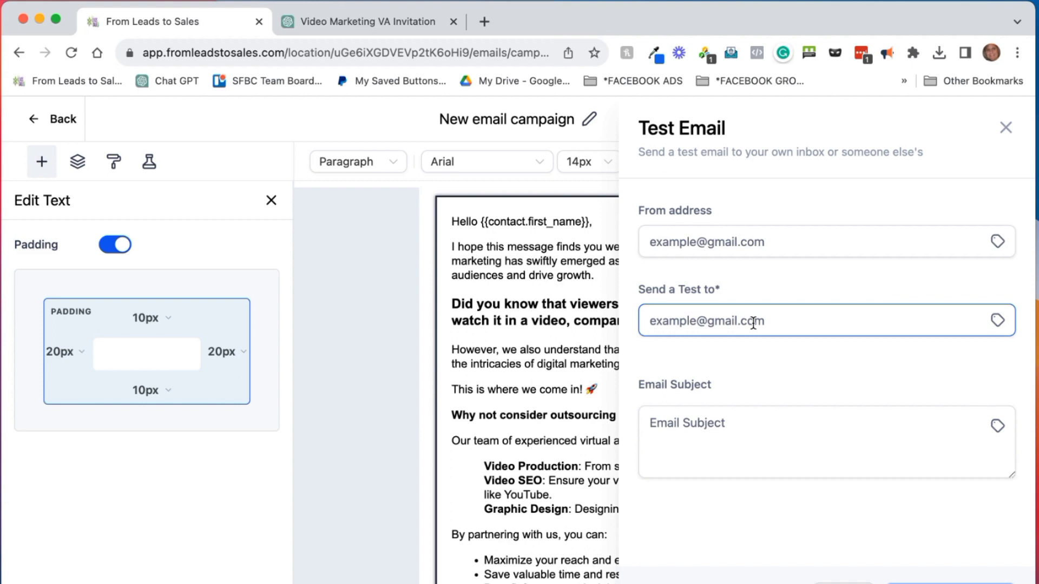
pyautogui.click(727, 414)
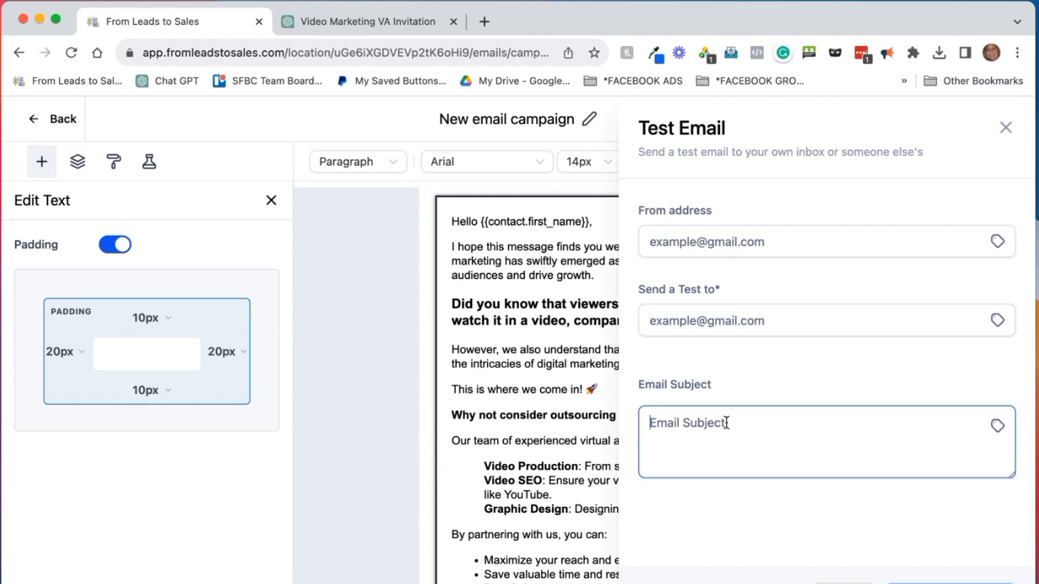
pyautogui.click(546, 183)
pyautogui.click(930, 119)
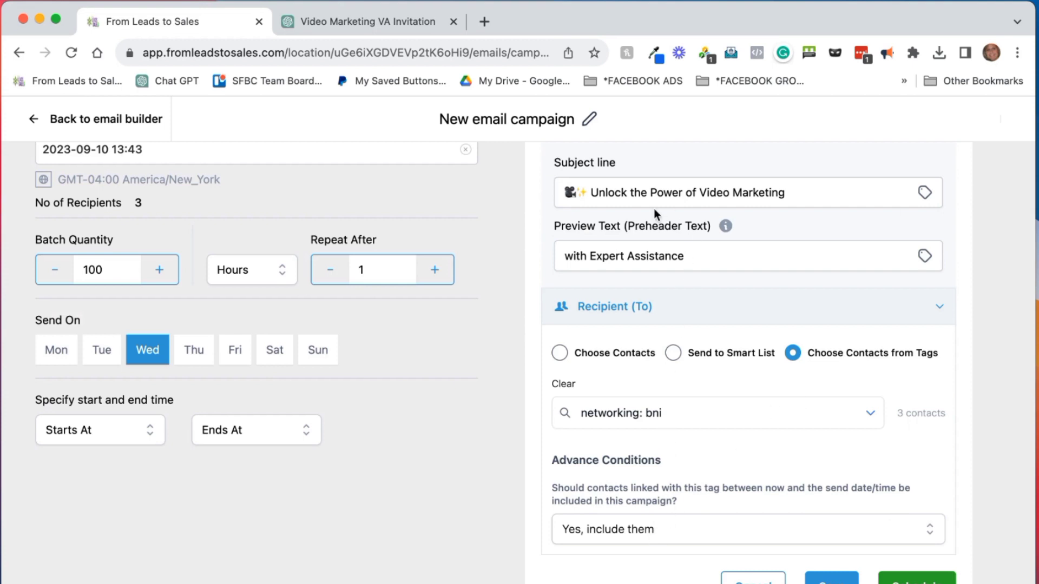
# Copy the campaign subject line and bring up the builder's Test Email settings
pyautogui.moveTo(566, 194); pyautogui.dragTo(767, 217)
pyautogui.press('super+c')
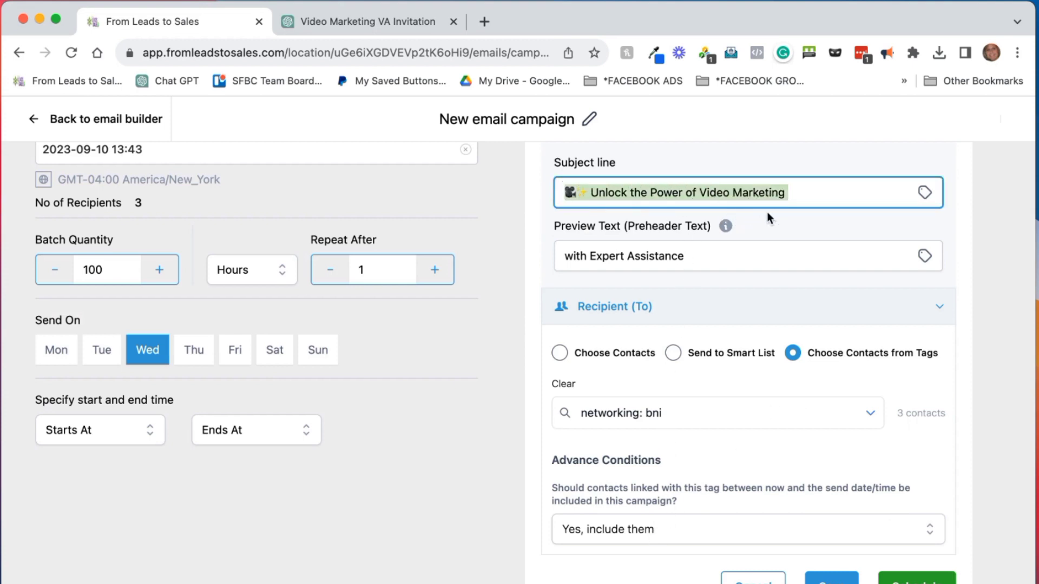
pyautogui.click(70, 120)
pyautogui.click(795, 119)
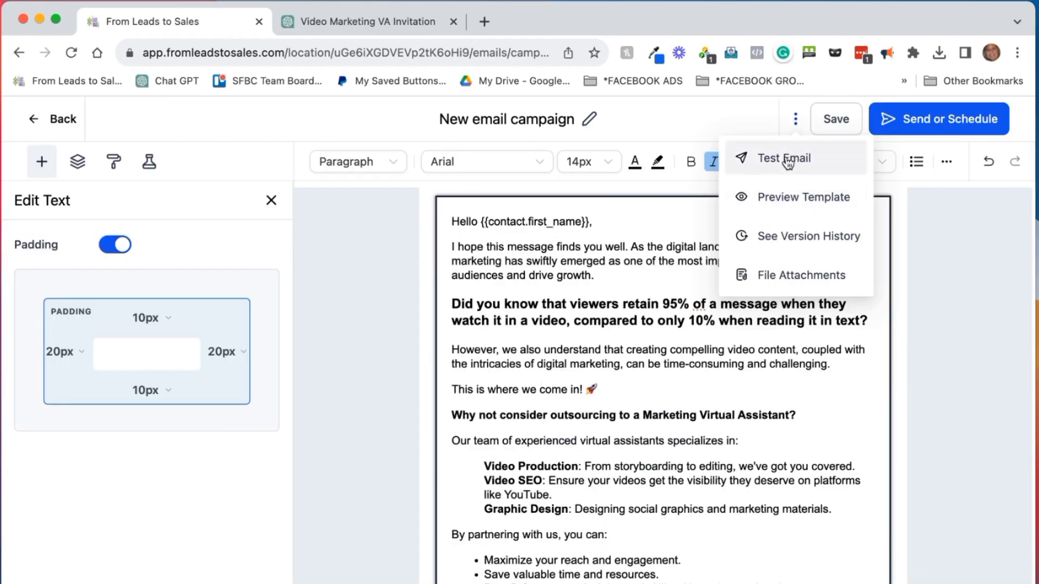
pyautogui.click(788, 160)
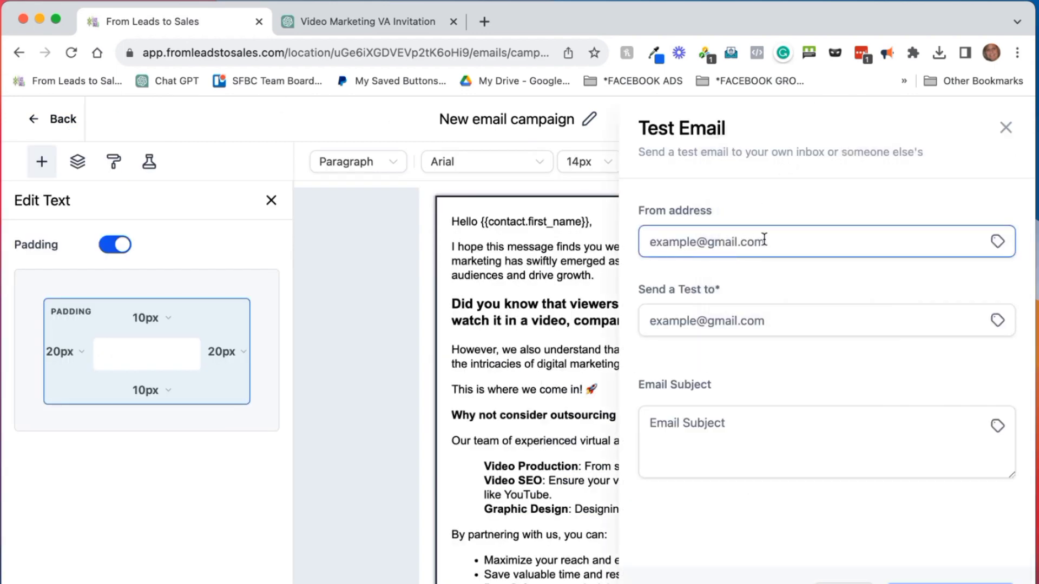
# Set the test subject to '[TEST] 🎥✨ Unlock the Power of Video Marketing', enter your address, and send
pyautogui.click(751, 319)
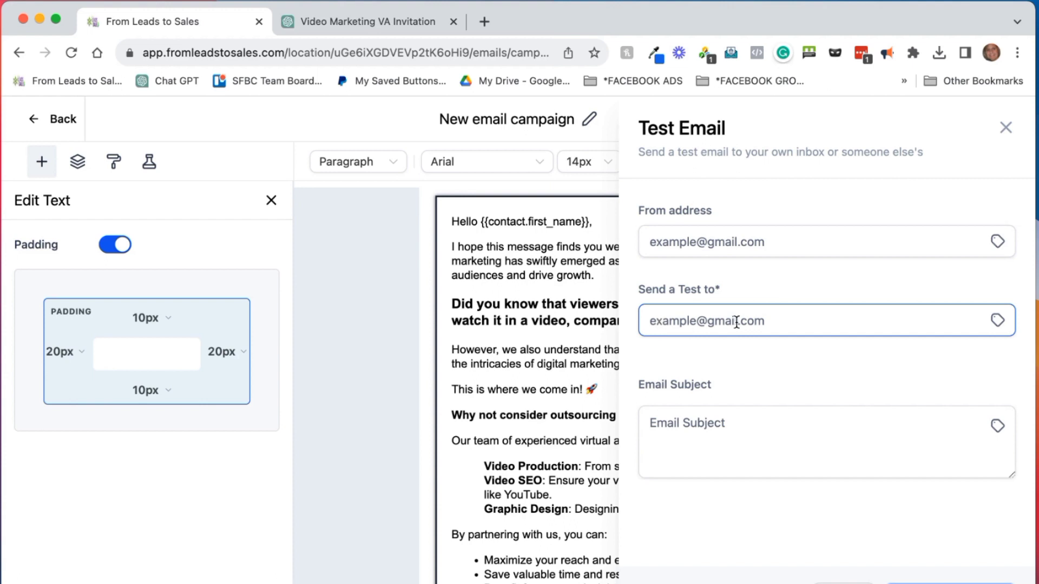
pyautogui.click(696, 425)
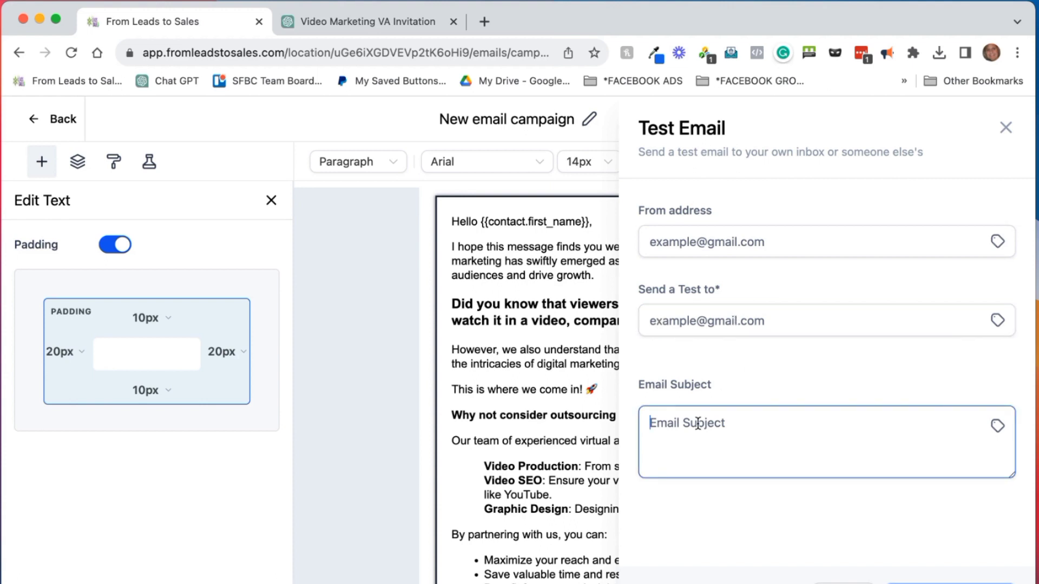
pyautogui.write('[TEST')
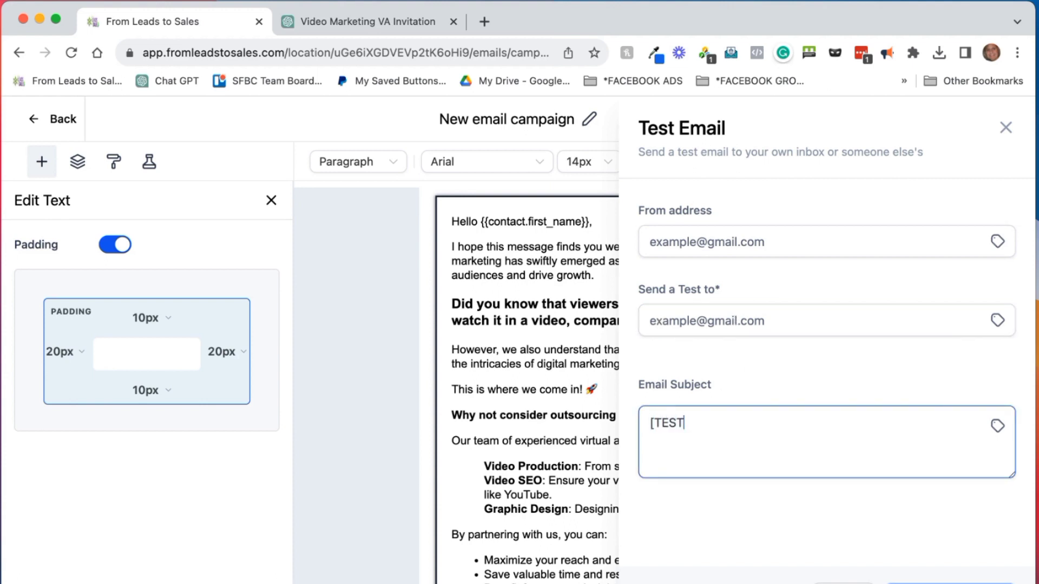
pyautogui.write(']')
pyautogui.press('super+v')
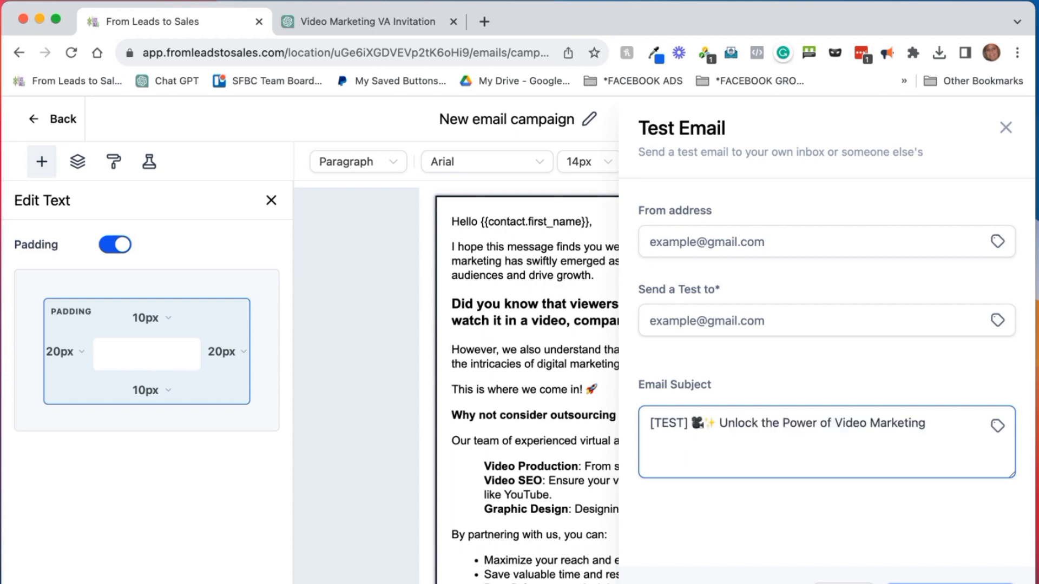
pyautogui.click(678, 514)
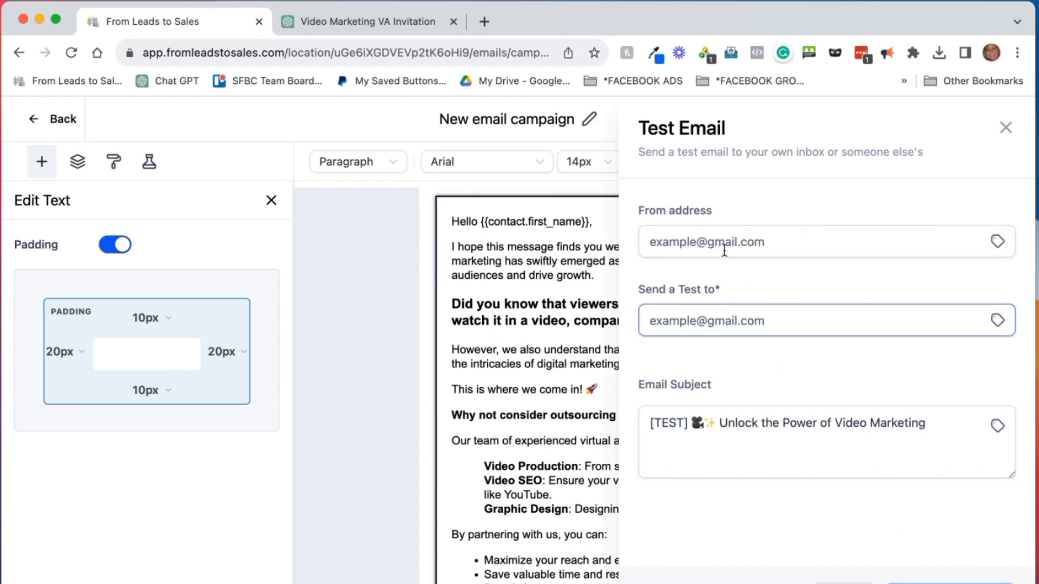
pyautogui.click(721, 324)
pyautogui.click(729, 245)
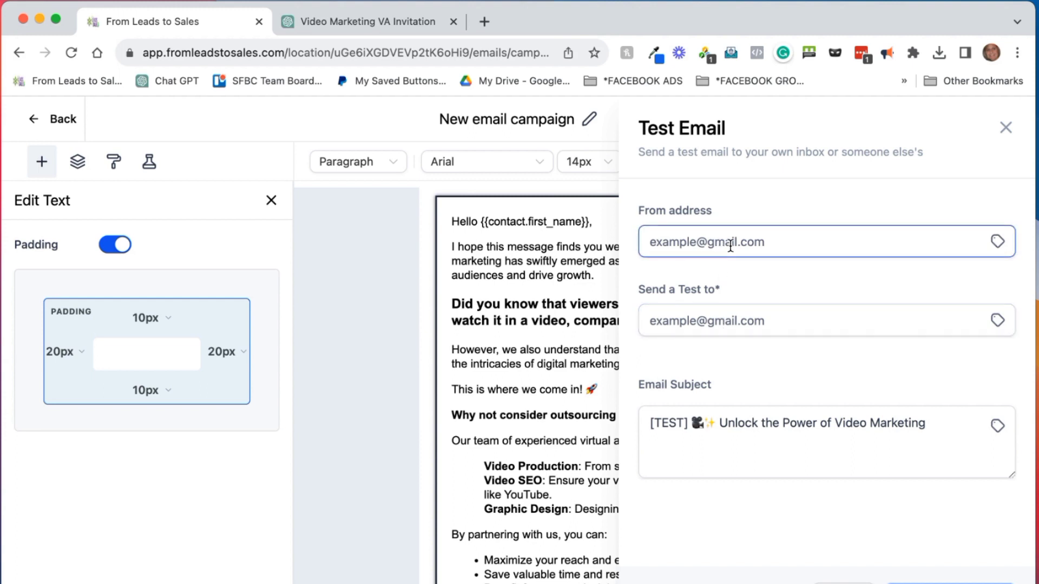
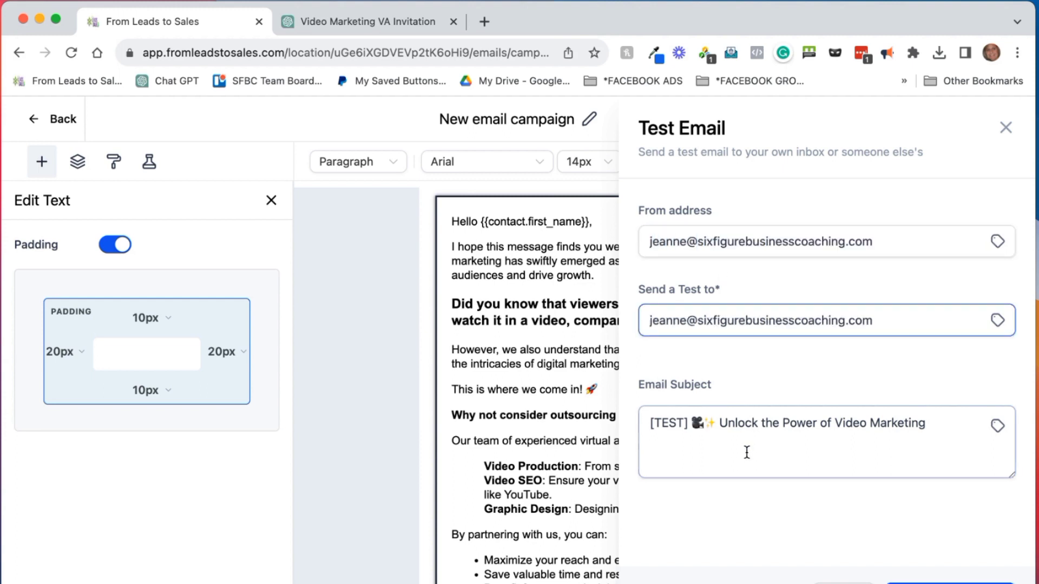
pyautogui.click(940, 583)
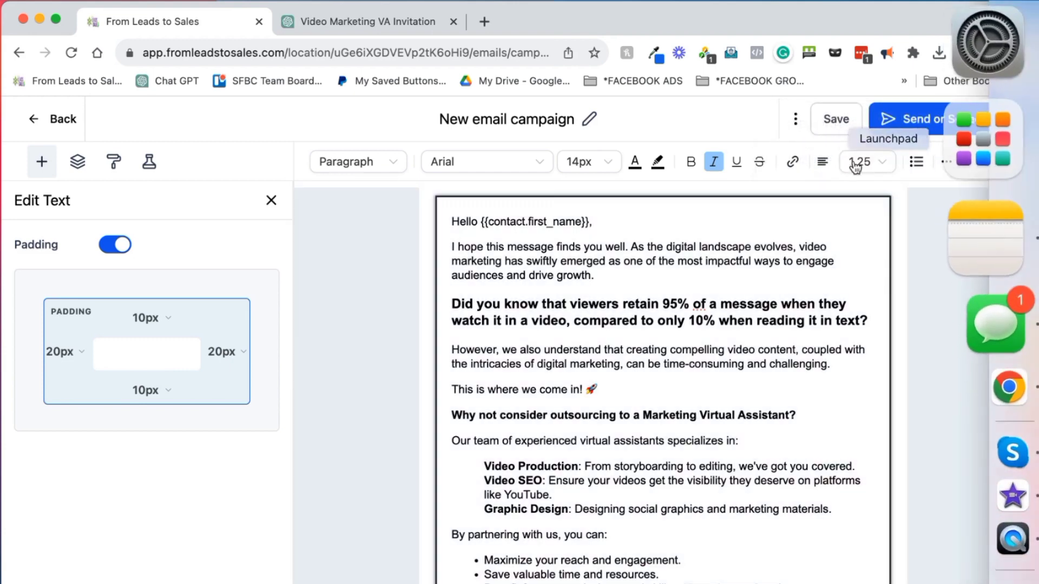
pyautogui.click(995, 53)
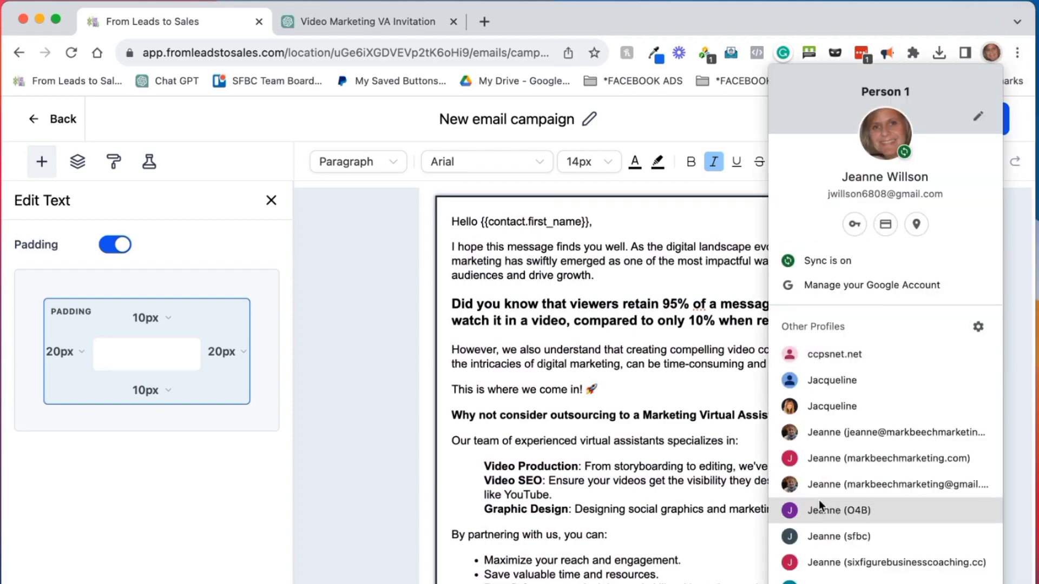
pyautogui.click(816, 534)
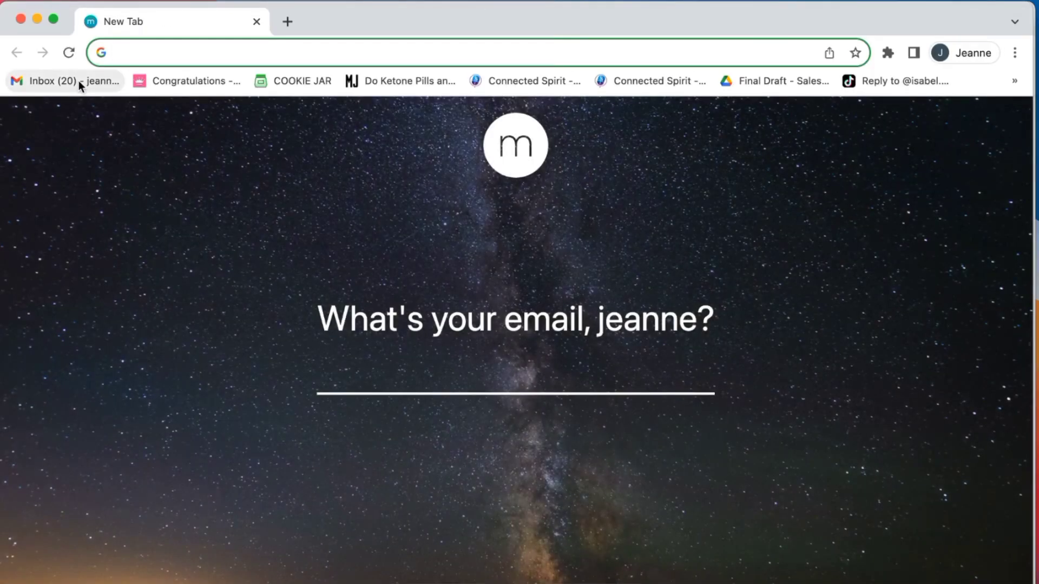
pyautogui.click(76, 82)
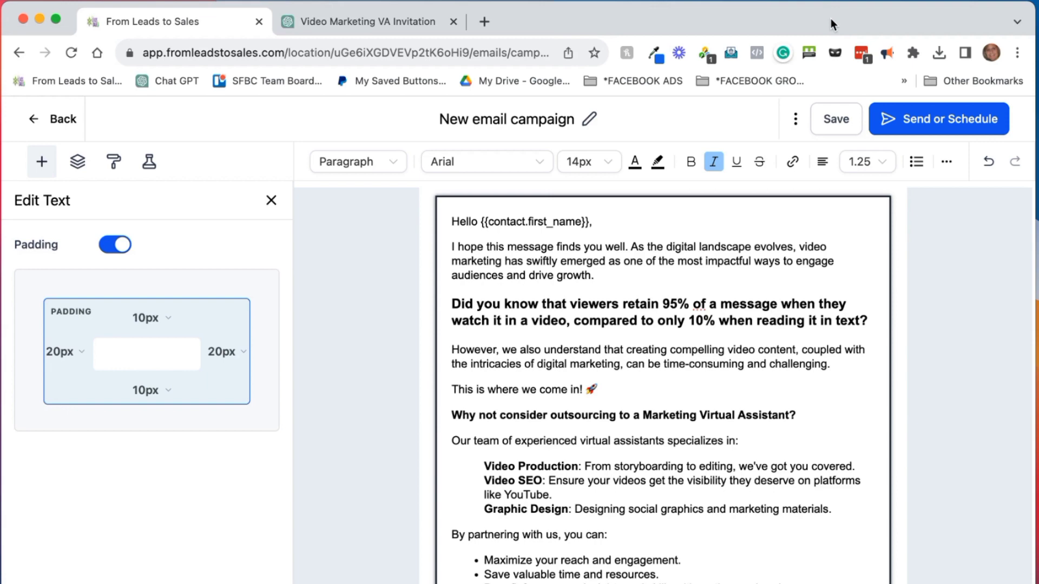
# Colour the bold heading about viewers retaining 95% of a video message purple (#9C27B0)
pyautogui.scroll(-5, 904, 302)
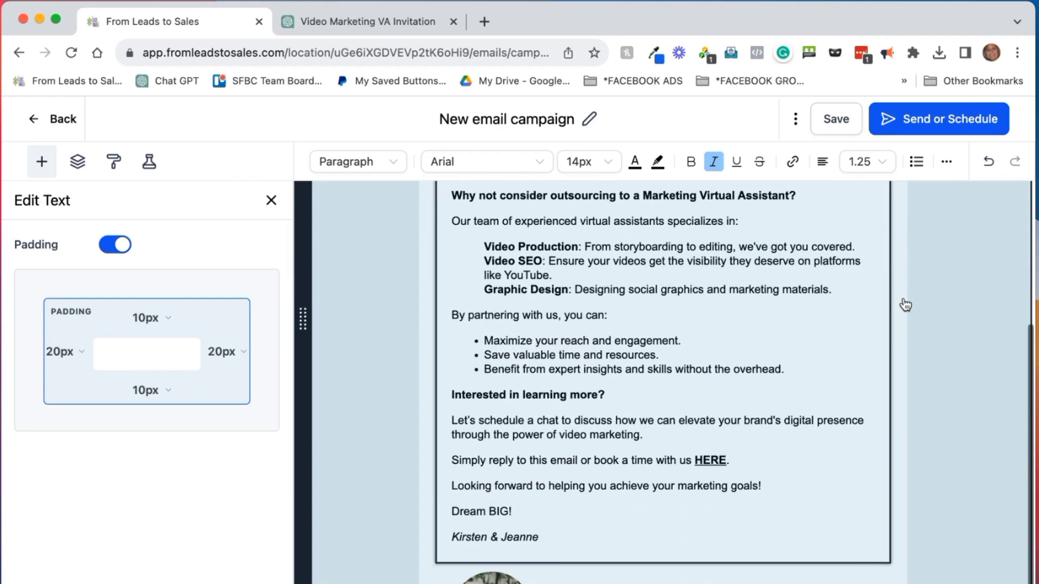
pyautogui.scroll(5, 670, 433)
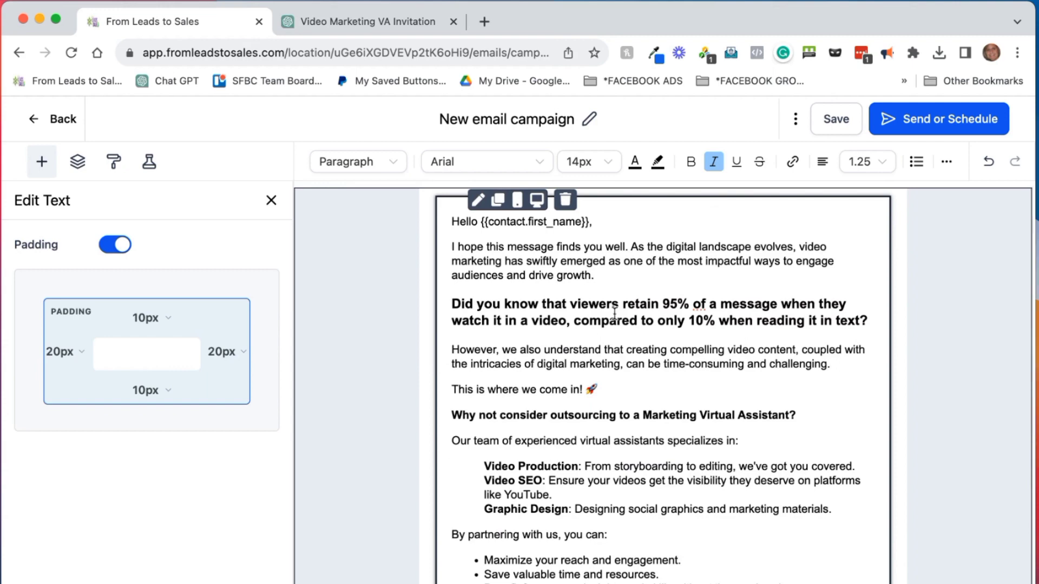
pyautogui.moveTo(452, 304); pyautogui.dragTo(900, 325)
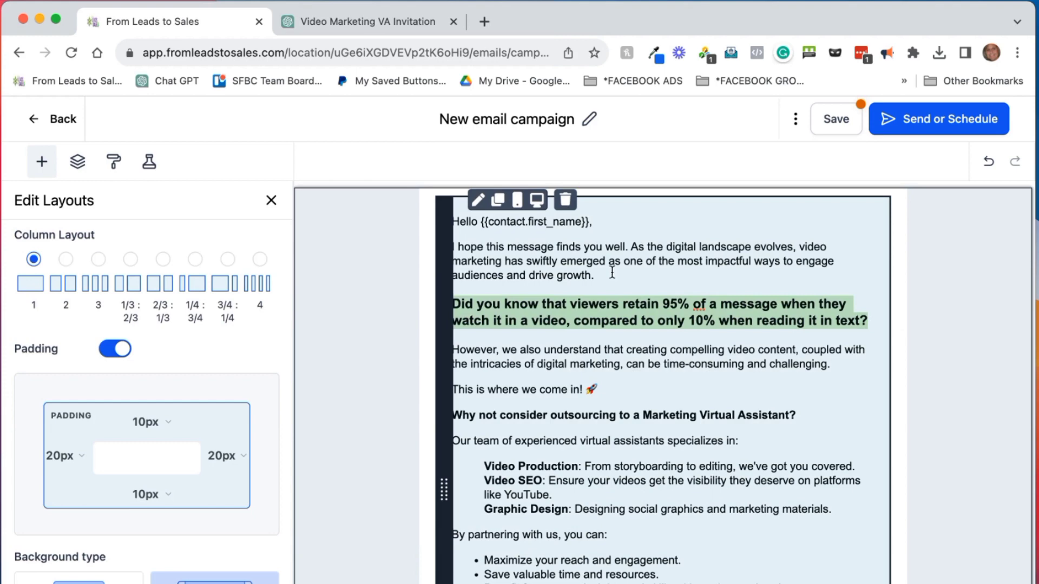
pyautogui.click(611, 303)
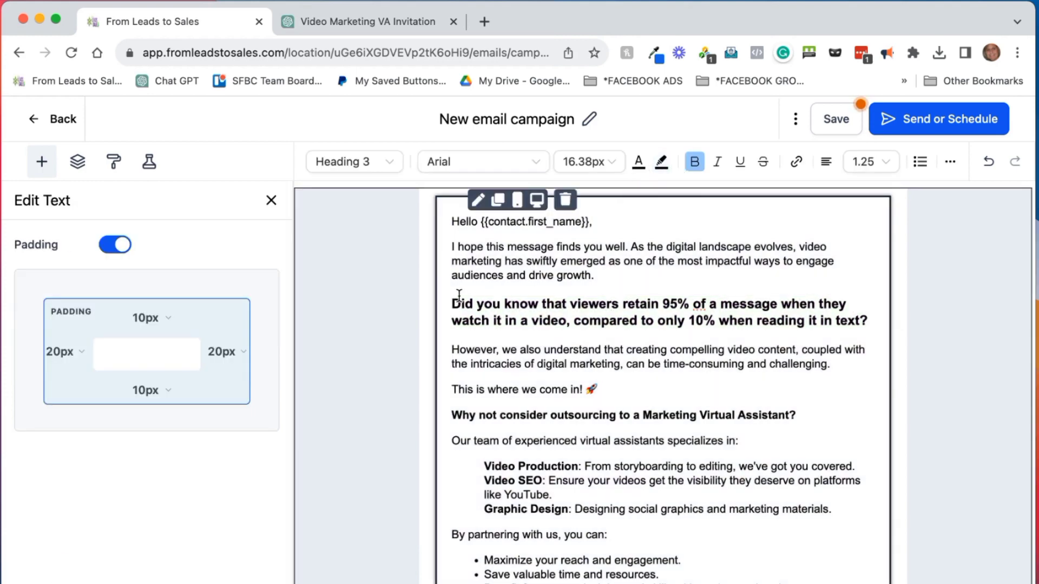
pyautogui.moveTo(454, 304); pyautogui.dragTo(862, 317)
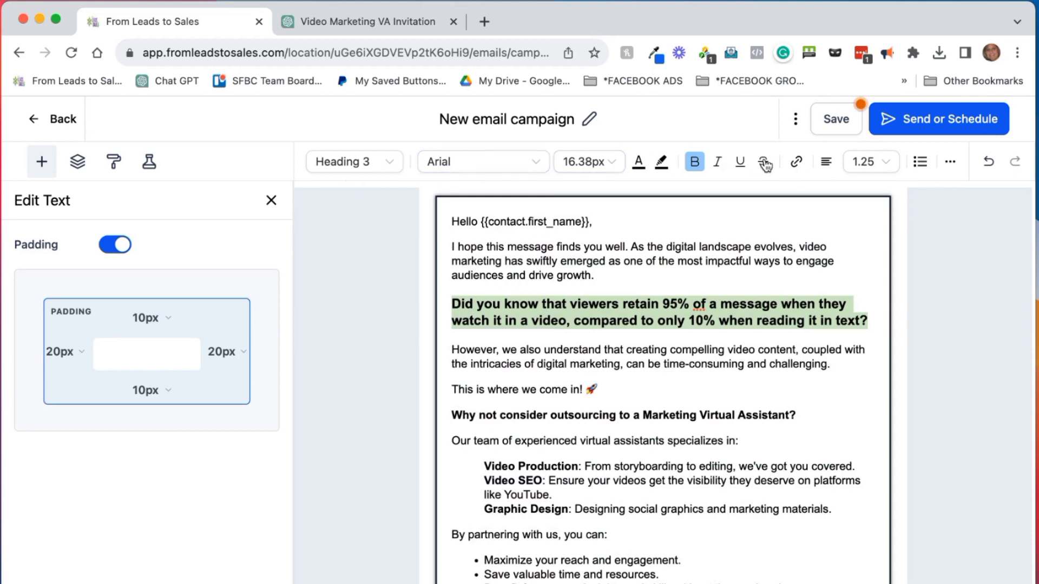
pyautogui.click(639, 166)
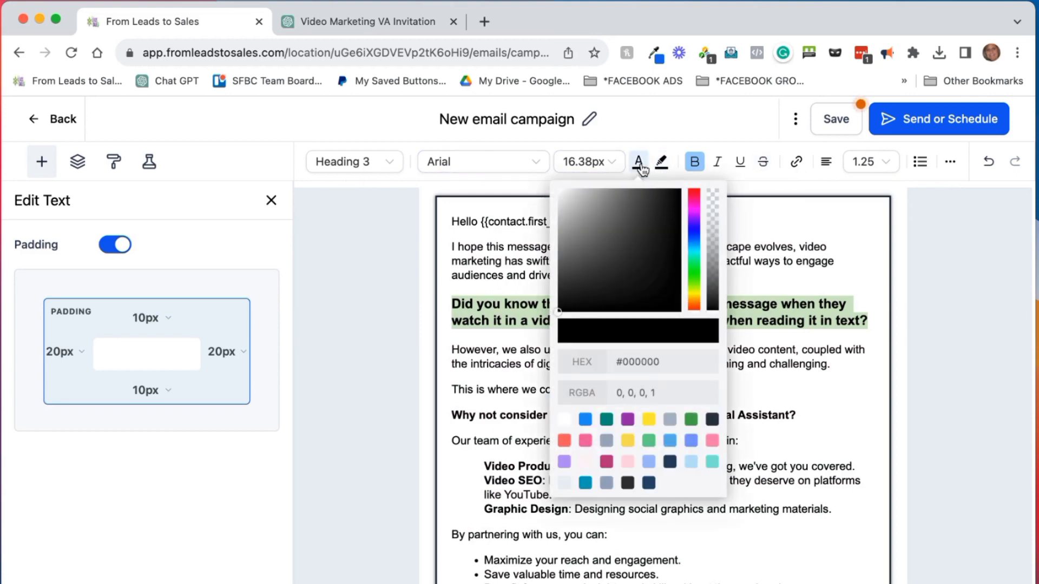
pyautogui.click(627, 419)
pyautogui.click(803, 368)
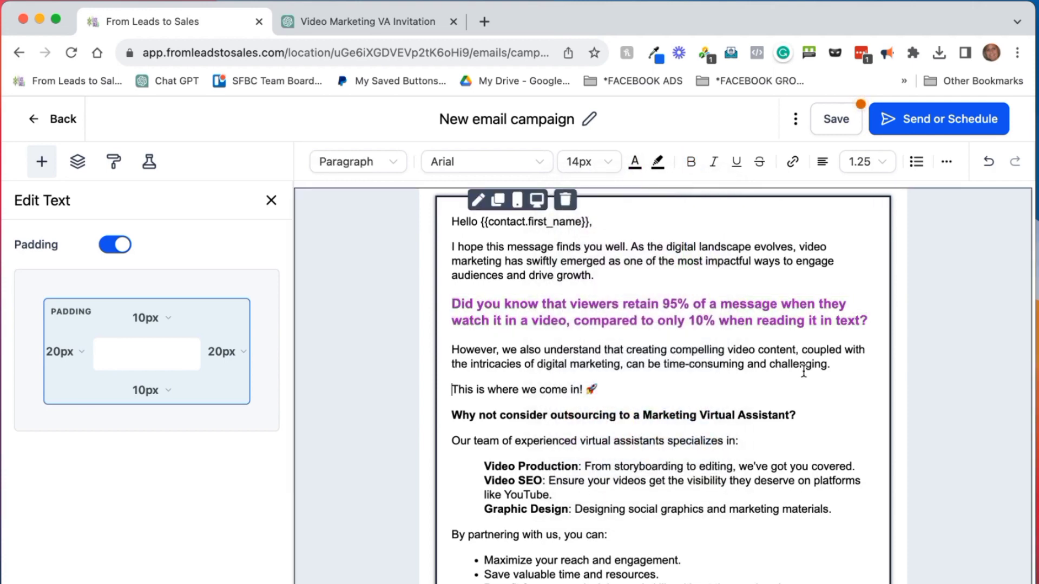
# Save the campaign and go back to the Marketing > Emails list
pyautogui.click(833, 122)
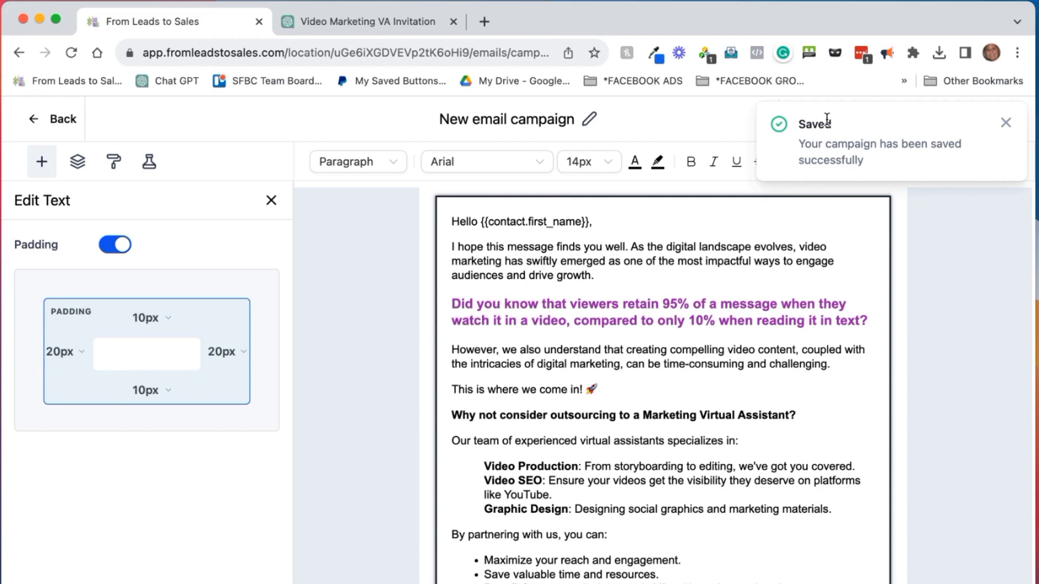
pyautogui.click(51, 119)
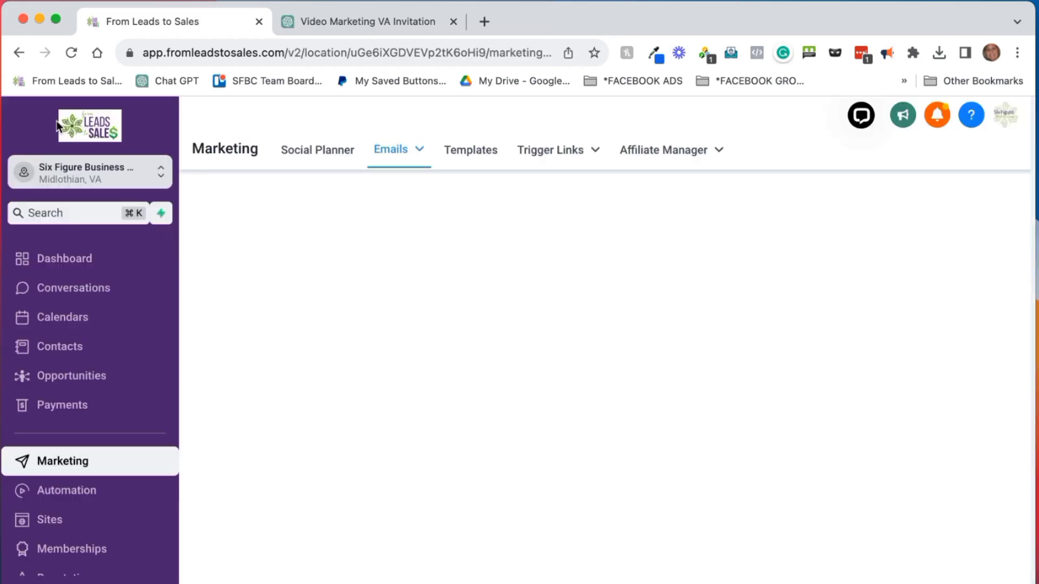